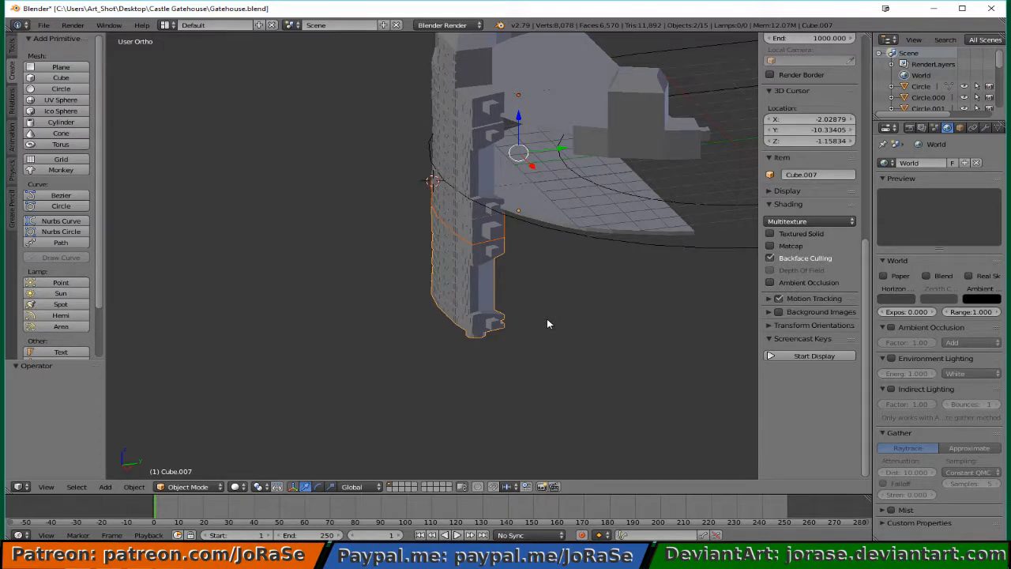
# Duplicate the two selected lowest wall pieces and move the copies down about 5.5 units along Z.
pyautogui.hotkey('shift', 'd')
pyautogui.rightClick(549, 323)
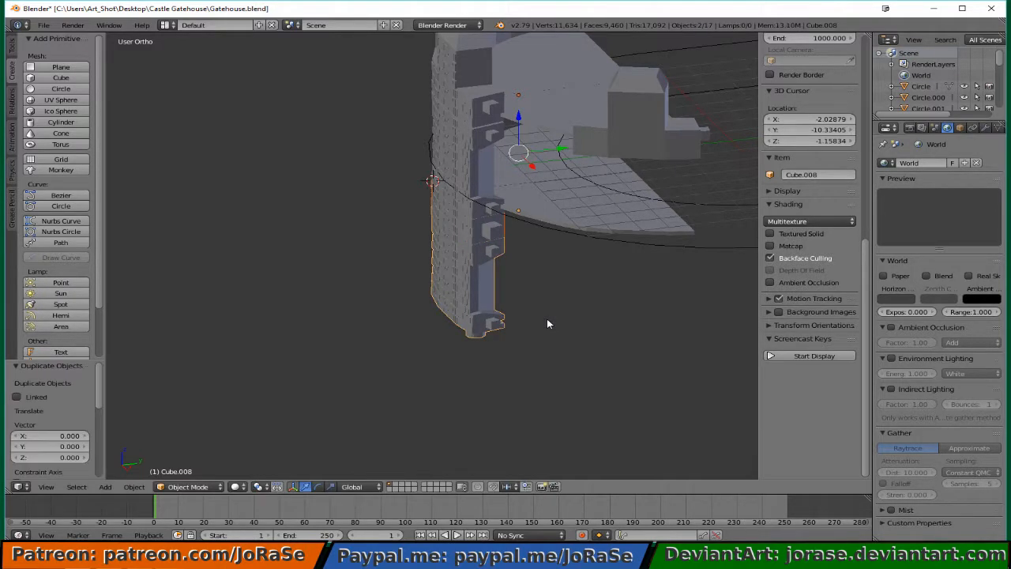
pyautogui.press('g')
pyautogui.press('z')
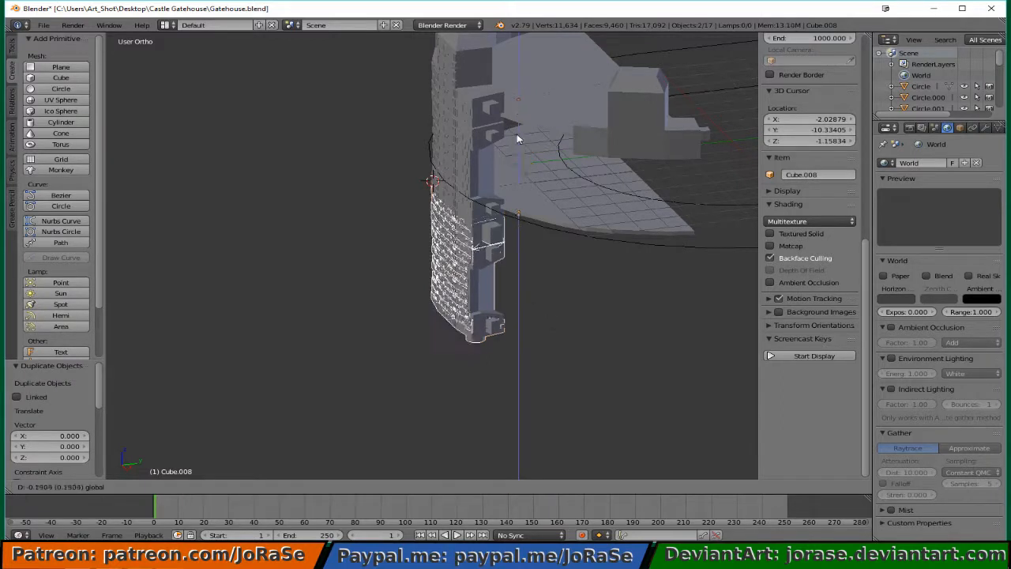
pyautogui.click(505, 255)
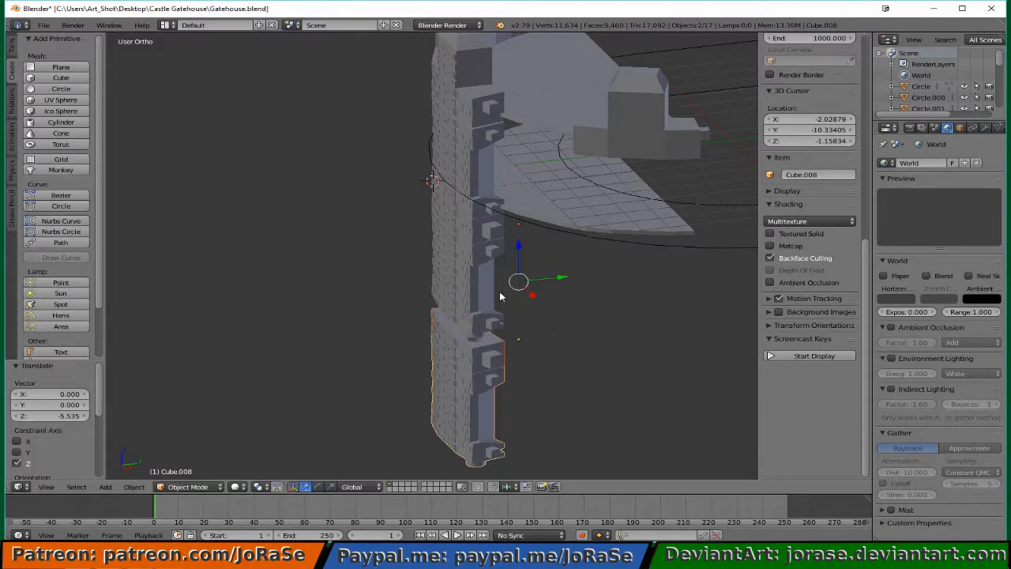
# Raise the duplicated wall pieces about 0.59 units along Z against the underside of the wall above.
pyautogui.moveTo(501, 293); pyautogui.dragTo(529, 282, button='middle')
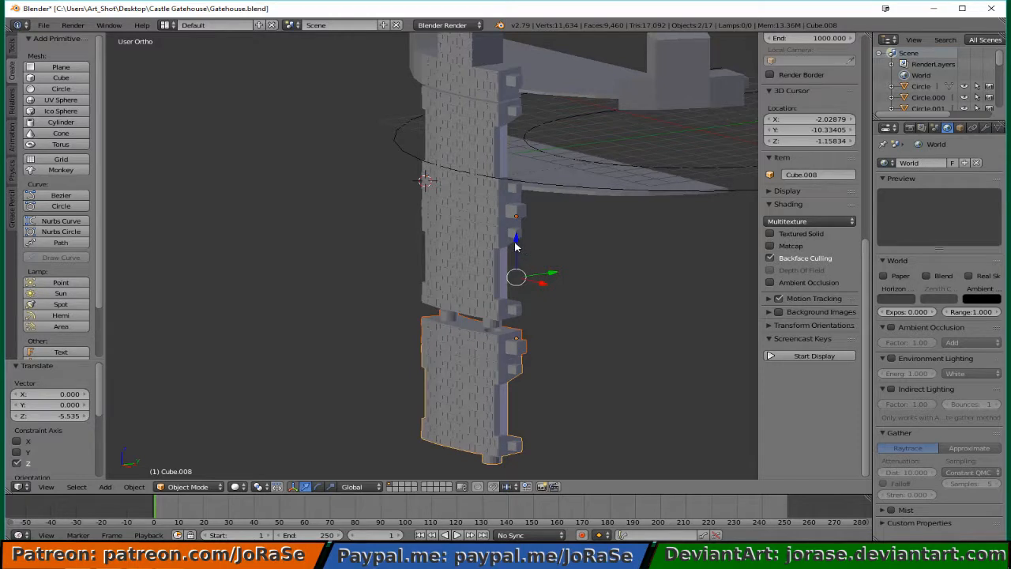
pyautogui.press('g')
pyautogui.press('z')
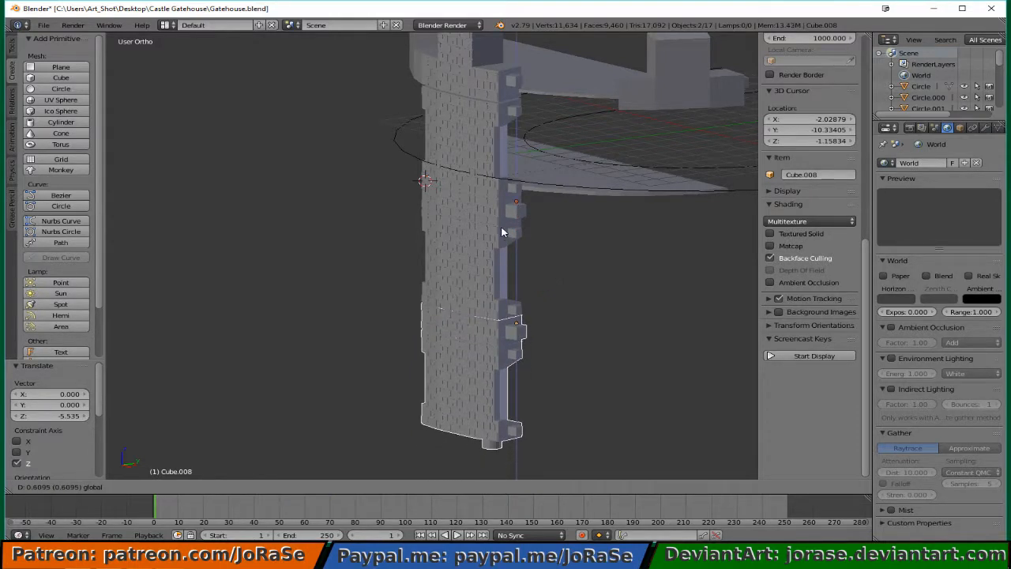
pyautogui.click(504, 234)
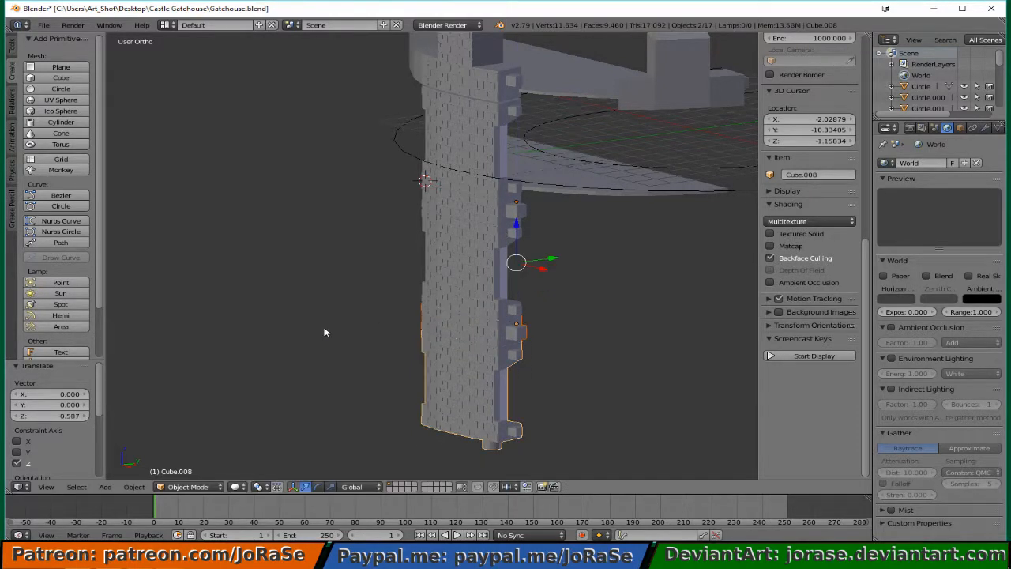
# Nudge the duplicated wall pieces down about 0.006 units along Z to align the seam, and check the joint from both sides.
pyautogui.scroll(8, 392, 318)
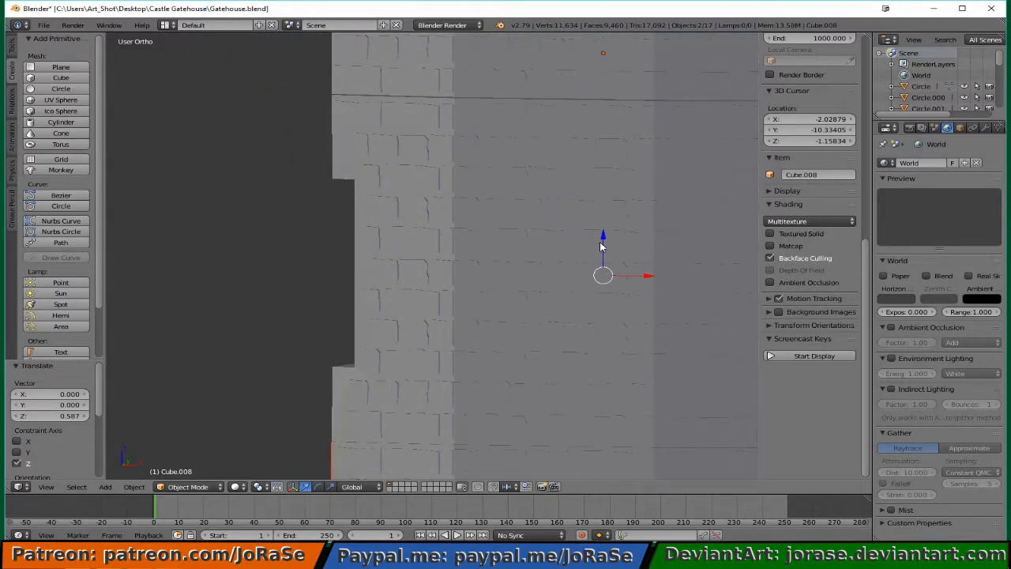
pyautogui.moveTo(598, 243); pyautogui.dragTo(598, 245)
pyautogui.scroll(-5, 543, 301)
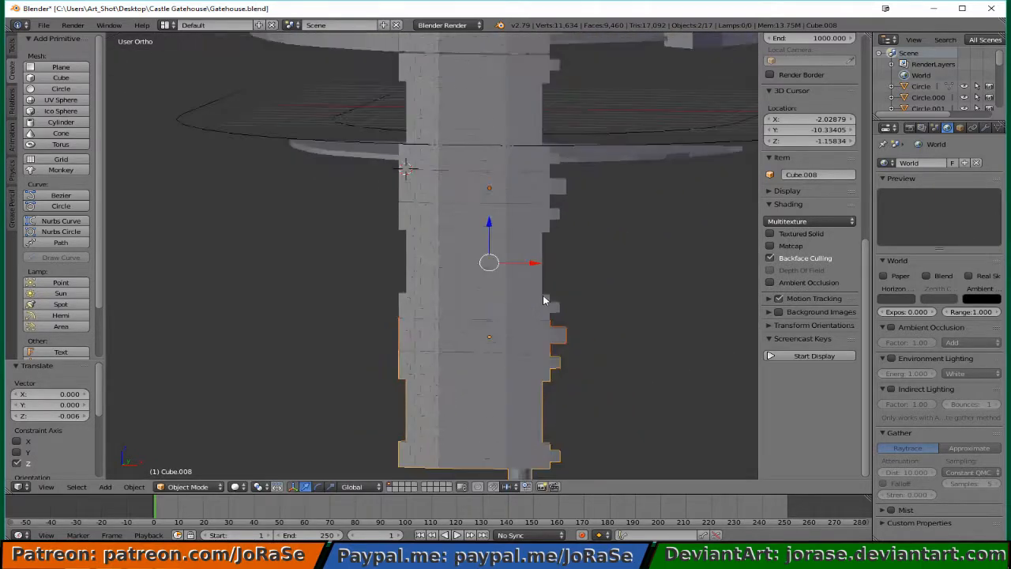
pyautogui.moveTo(544, 301); pyautogui.dragTo(405, 258, button='middle')
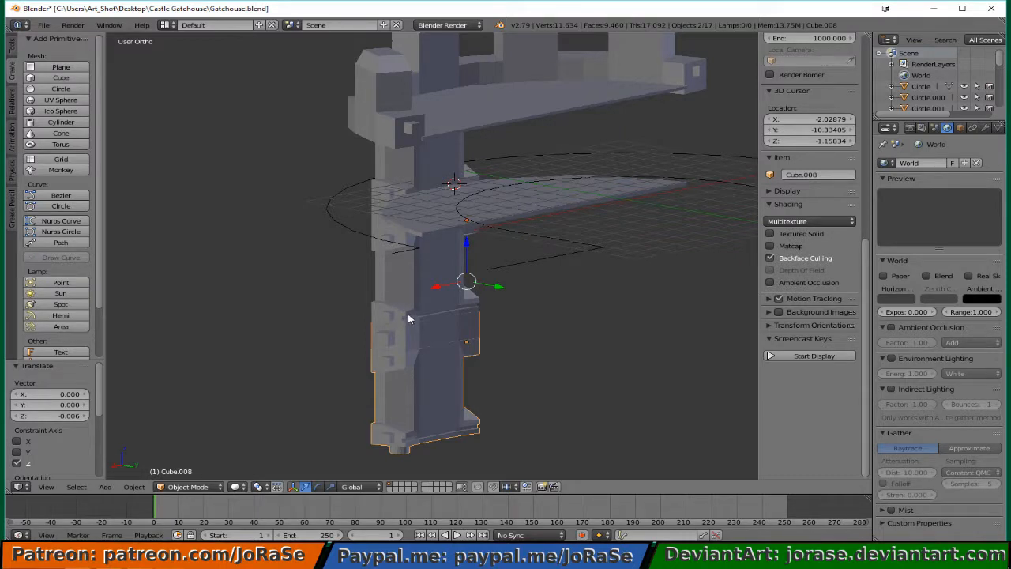
pyautogui.moveTo(352, 327); pyautogui.dragTo(496, 325, button='middle')
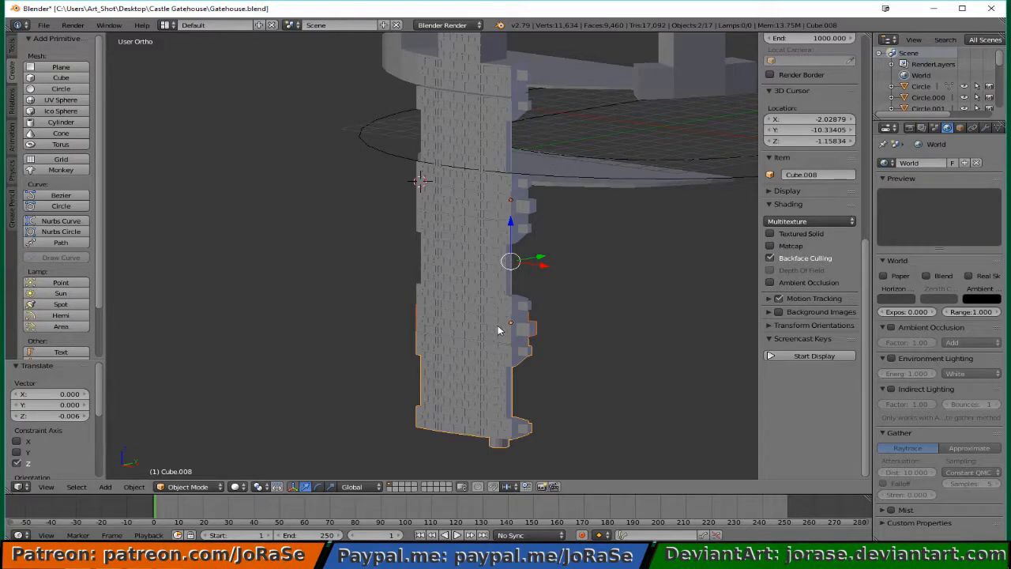
# Duplicate the thin brick band between the two lowest wall sections and move the copy down about 4.96 units to the wall's base.
pyautogui.rightClick(495, 326)
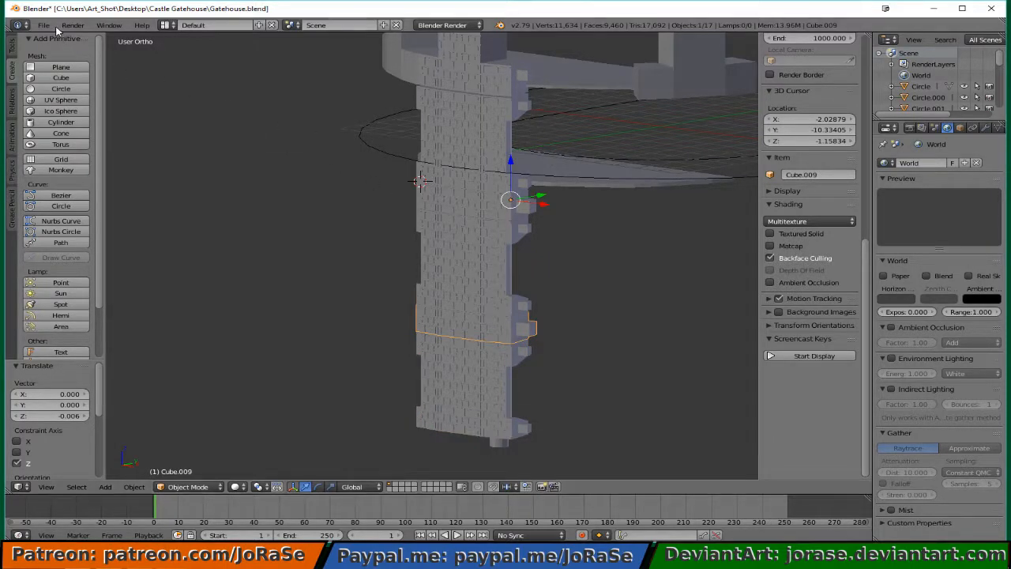
pyautogui.hotkey('shift', 'd')
pyautogui.rightClick(188, 180)
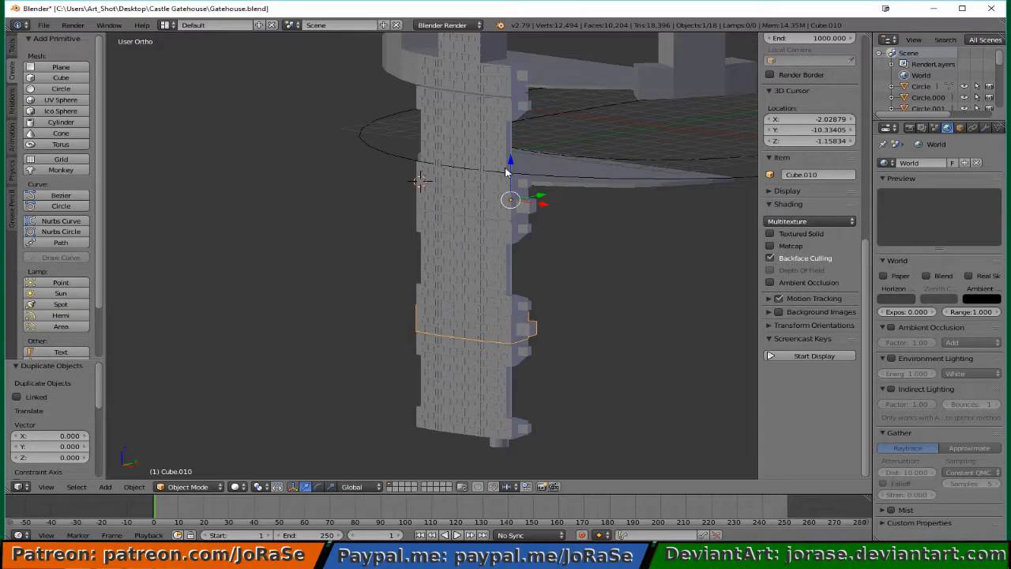
pyautogui.moveTo(509, 178); pyautogui.dragTo(493, 294)
pyautogui.keyDown('shift'); pyautogui.scroll(-12, 563, 352); pyautogui.keyUp('shift')
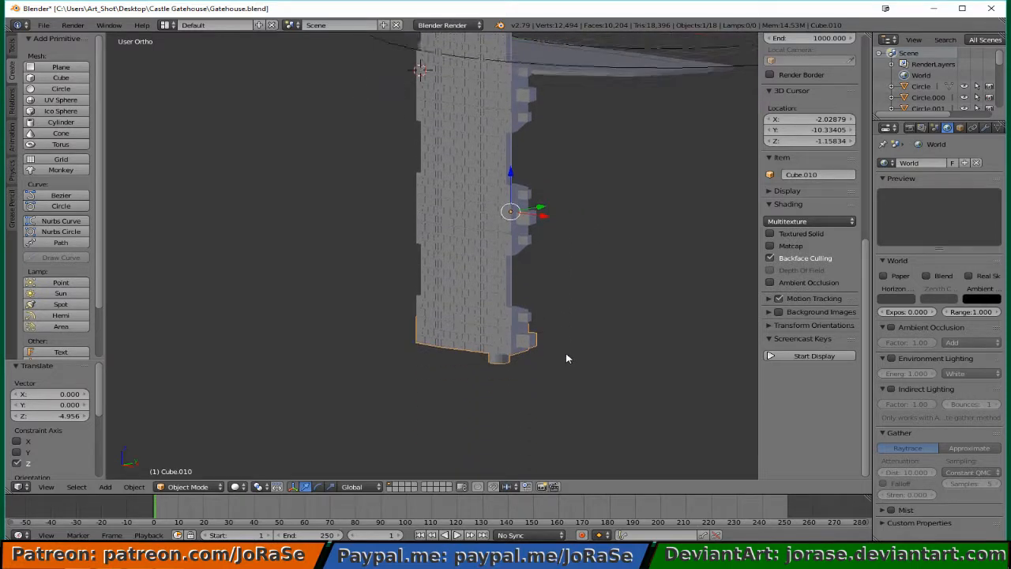
pyautogui.moveTo(574, 339)
pyautogui.mouseDown(button='middle')
pyautogui.moveTo(529, 326)
pyautogui.moveTo(571, 358)
pyautogui.mouseUp(button='middle')
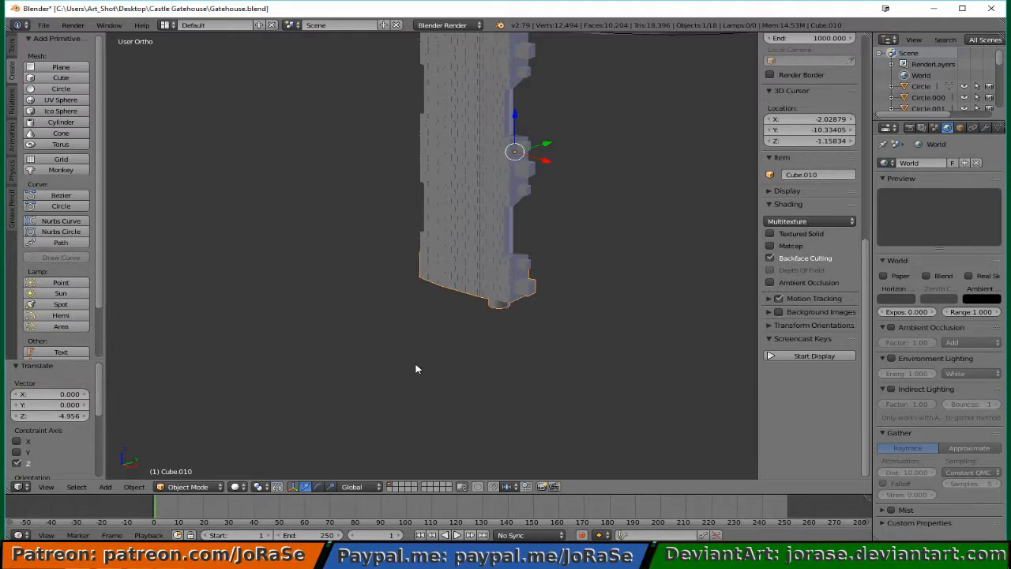
# Duplicate the bottom brick band and lower the copy about 1.7 units along Z, clear of the wall.
pyautogui.press('a')
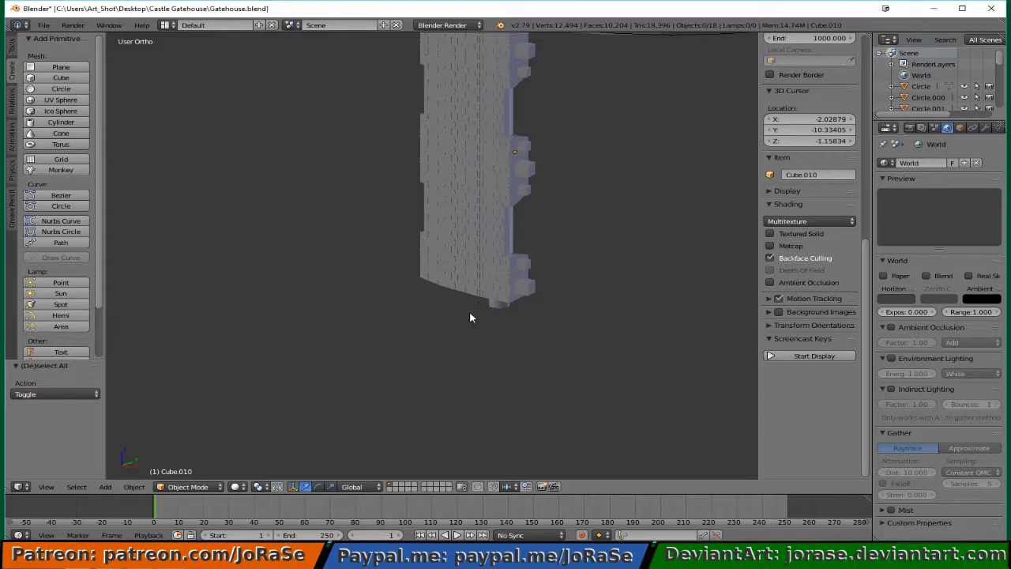
pyautogui.rightClick(492, 307)
pyautogui.hotkey('shift', 'd')
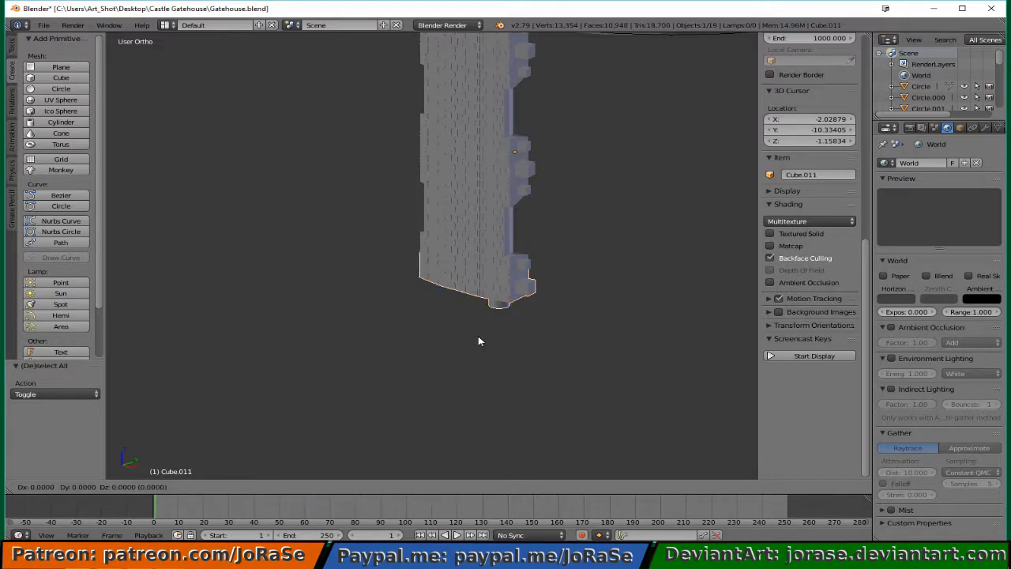
pyautogui.click(478, 337)
pyautogui.moveTo(516, 115); pyautogui.dragTo(519, 154)
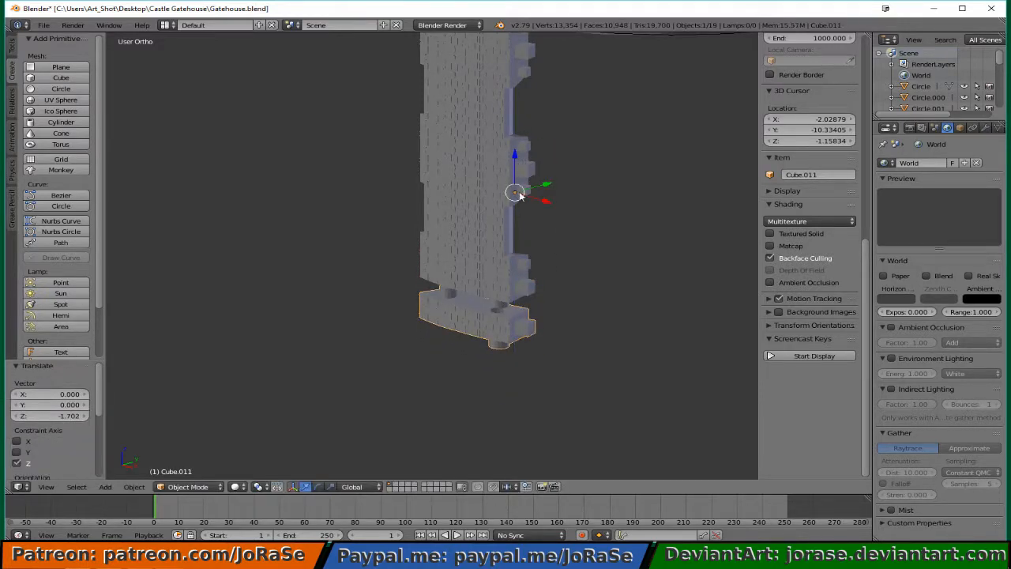
pyautogui.moveTo(366, 327); pyautogui.dragTo(445, 326, button='middle')
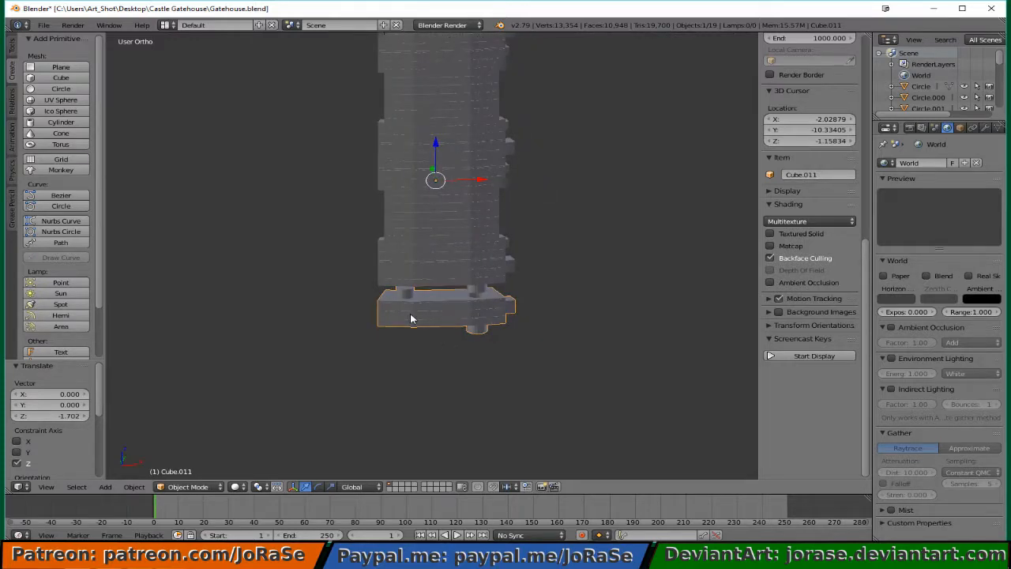
# In Edit Mode, using a front wireframe view, box-select the separated band's three brick rows without its upper peg.
pyautogui.press('Tab')
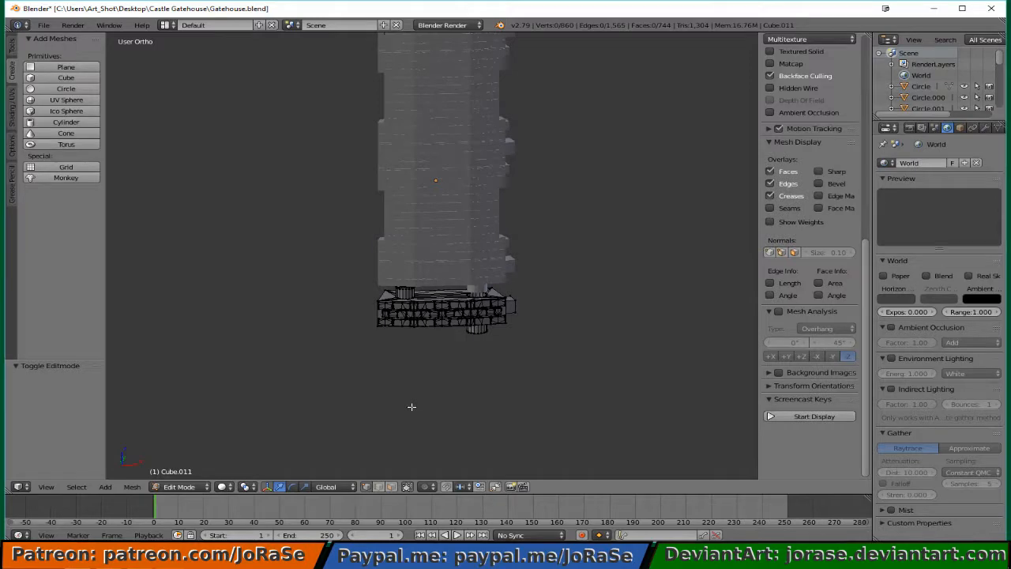
pyautogui.press('KP_3')
pyautogui.press('KP_1')
pyautogui.press('z')
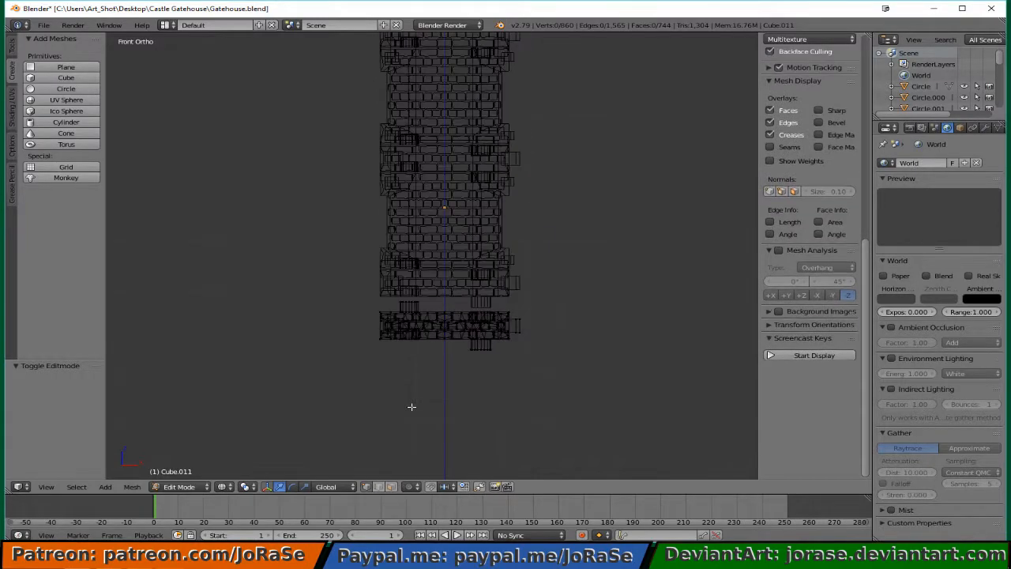
pyautogui.scroll(5, 405, 329)
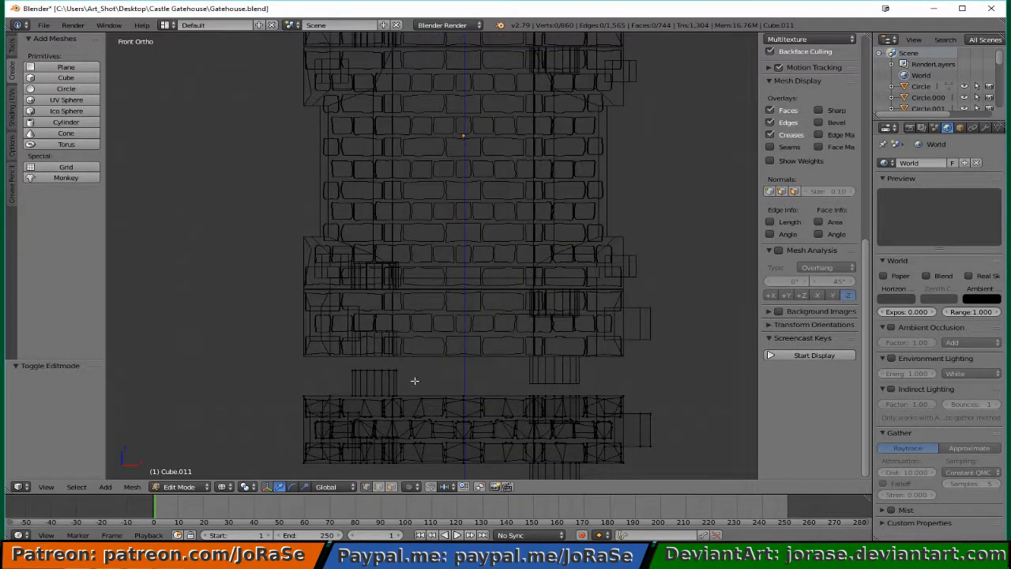
pyautogui.press('b')
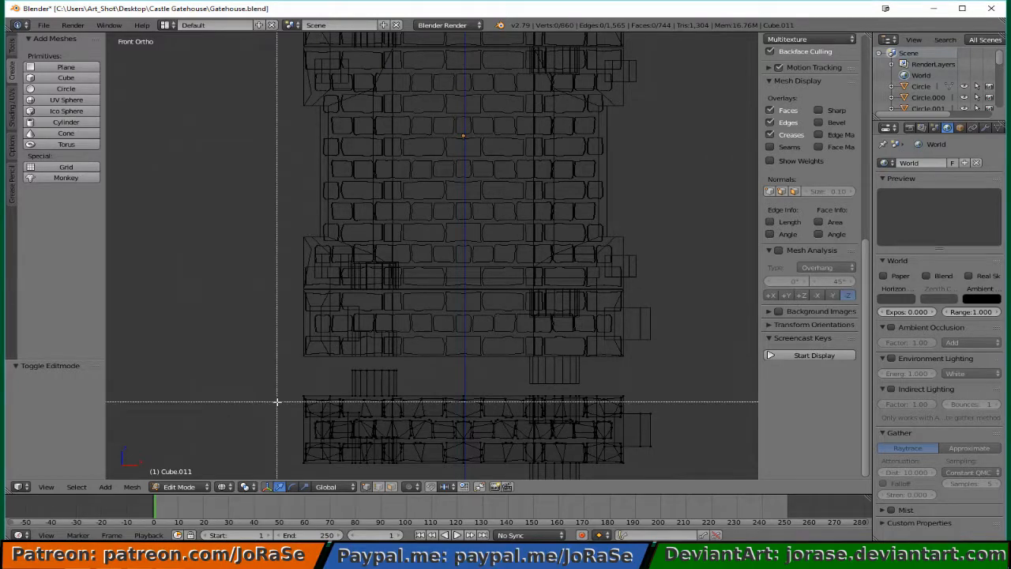
pyautogui.moveTo(275, 397); pyautogui.dragTo(677, 474)
pyautogui.scroll(-2, 499, 386)
pyautogui.press('b')
pyautogui.moveTo(482, 390); pyautogui.dragTo(547, 461, button='middle')
pyautogui.press('b')
pyautogui.rightClick(448, 379)
pyautogui.moveTo(497, 406); pyautogui.dragTo(598, 470)
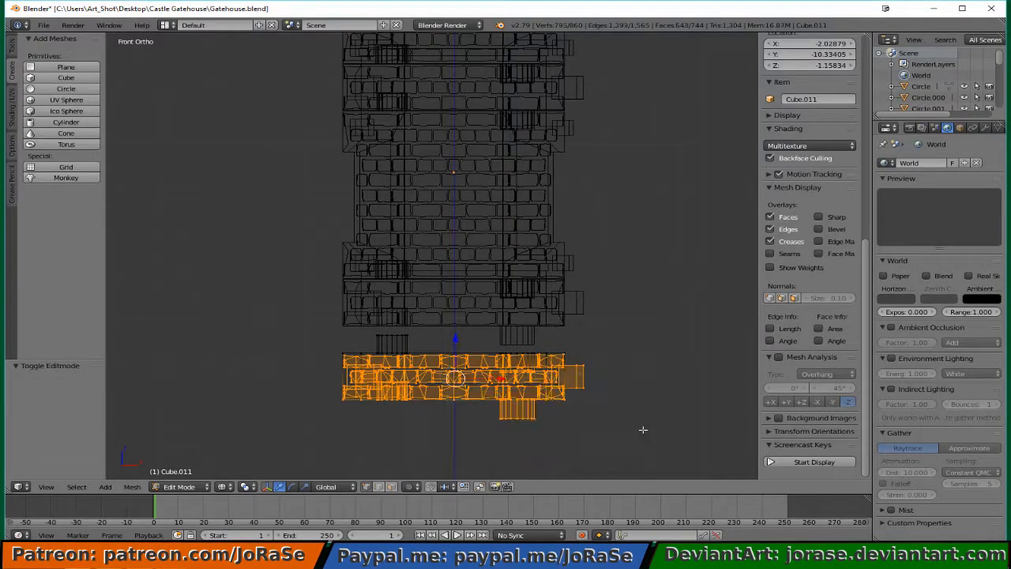
# Remove the vertices along the band's inner back side from the selection, viewing the mesh from its end.
pyautogui.moveTo(624, 403); pyautogui.dragTo(547, 466, button='middle')
pyautogui.press('b')
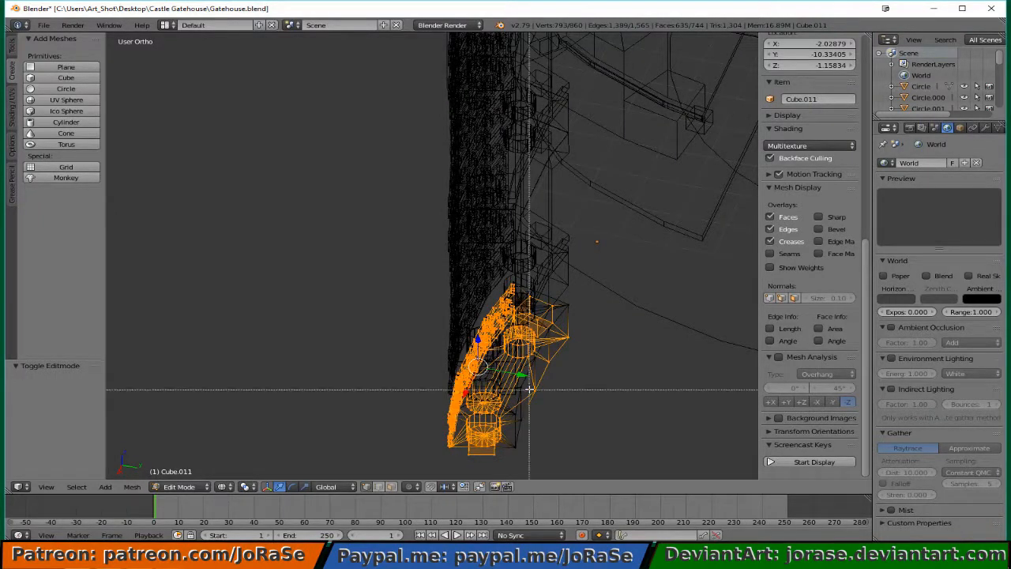
pyautogui.press('b')
pyautogui.moveTo(543, 356); pyautogui.dragTo(569, 379, button='middle')
pyautogui.press('b')
pyautogui.moveTo(553, 330); pyautogui.dragTo(586, 362, button='middle')
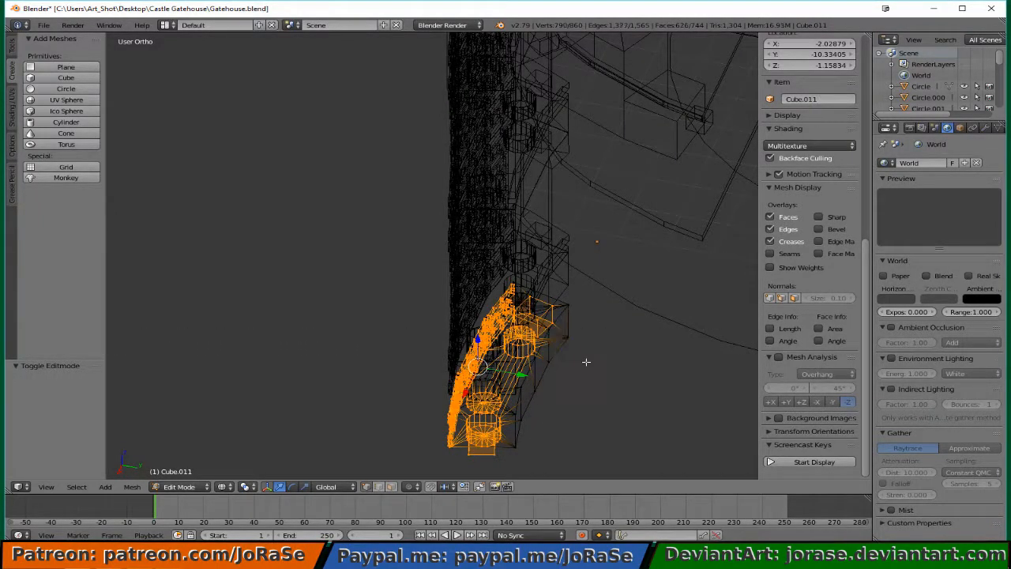
# Deselect the projecting connector block at one end of the band, working from below.
pyautogui.moveTo(592, 441); pyautogui.dragTo(503, 443, button='middle')
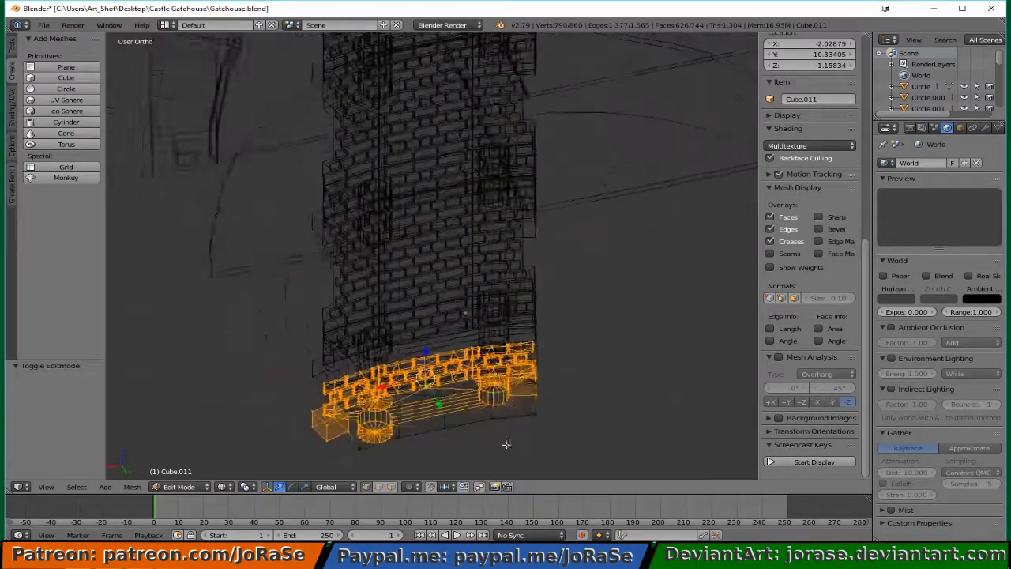
pyautogui.moveTo(440, 405); pyautogui.dragTo(379, 438, button='middle')
pyautogui.press('b')
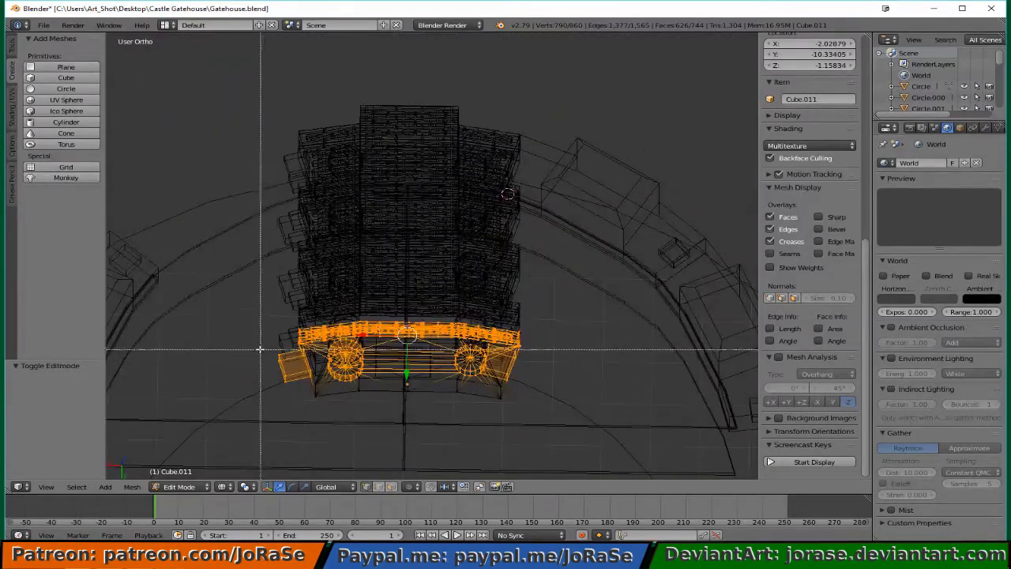
pyautogui.moveTo(262, 345); pyautogui.dragTo(326, 400, button='middle')
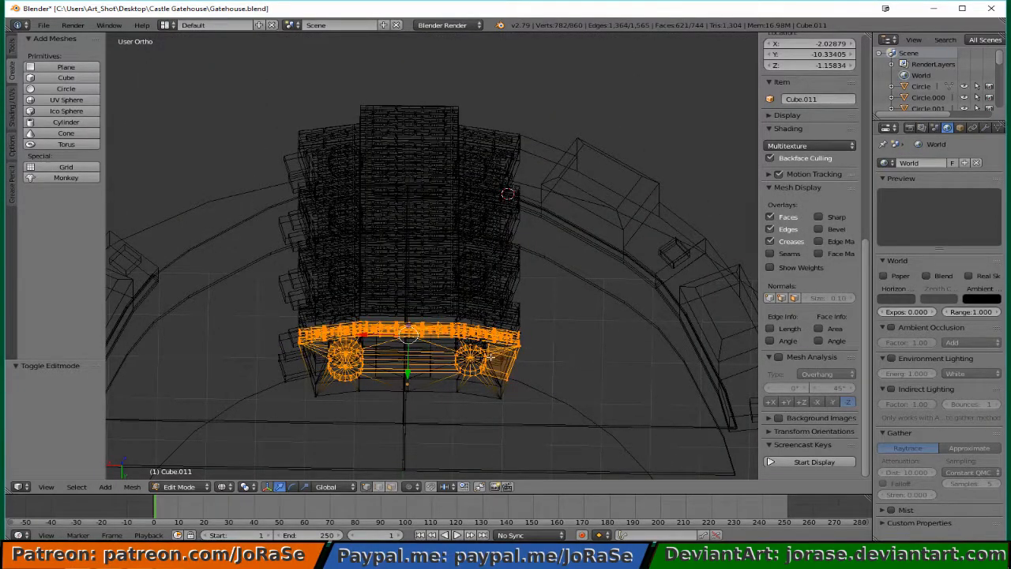
# Deselect the remaining connector vertices behind the bricks at the opposite end of the band.
pyautogui.moveTo(489, 357); pyautogui.dragTo(556, 307, button='middle')
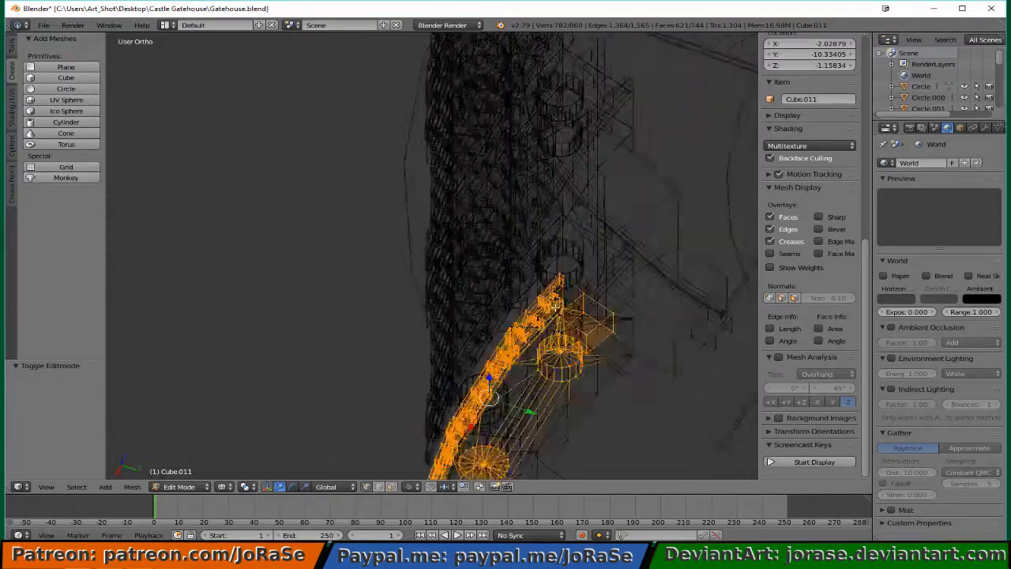
pyautogui.scroll(4, 556, 307)
pyautogui.press('b')
pyautogui.moveTo(723, 328); pyautogui.dragTo(754, 388)
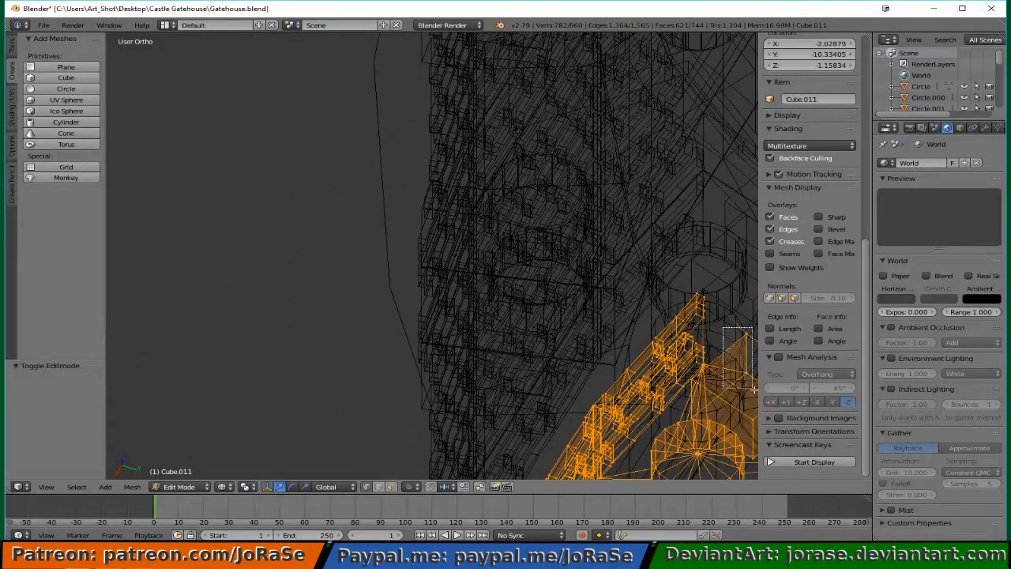
pyautogui.moveTo(754, 388); pyautogui.dragTo(479, 358, button='middle')
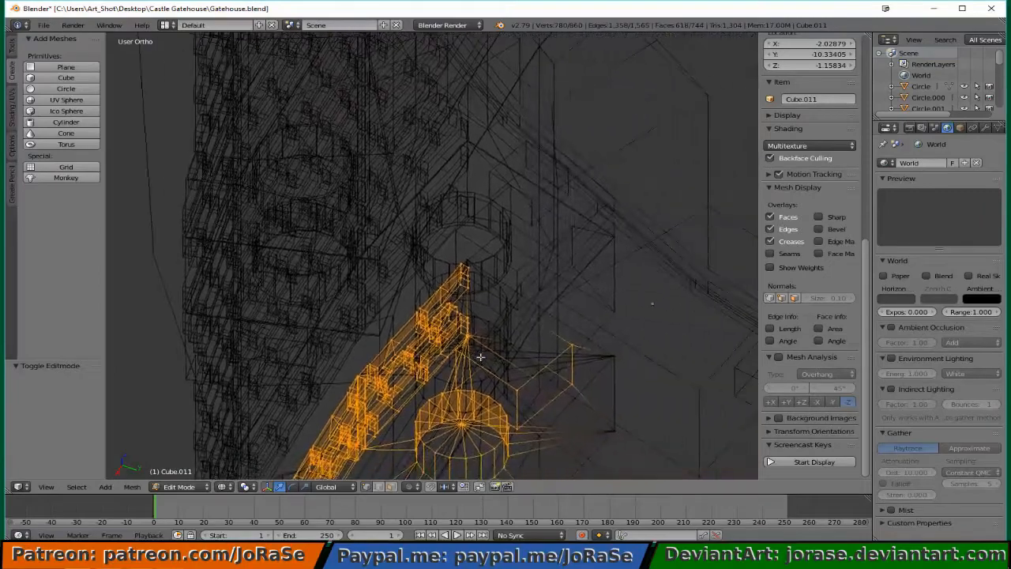
pyautogui.press('b')
pyautogui.moveTo(557, 341); pyautogui.dragTo(607, 406, button='middle')
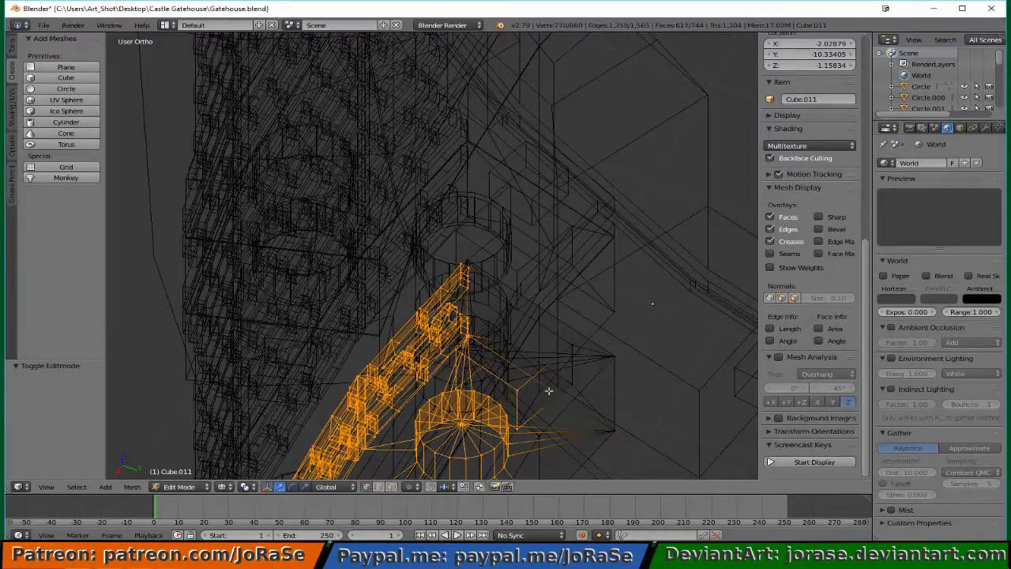
pyautogui.press('b')
pyautogui.moveTo(543, 382)
pyautogui.mouseDown(button='middle')
pyautogui.moveTo(514, 436)
pyautogui.moveTo(531, 381)
pyautogui.mouseUp(button='middle')
# Deselect the last stray vertices beside the peg hole, and return to solid shading to check the brick selection.
pyautogui.keyDown('shift'); pyautogui.moveTo(478, 450); pyautogui.dragTo(577, 302, button='middle'); pyautogui.keyUp('shift')
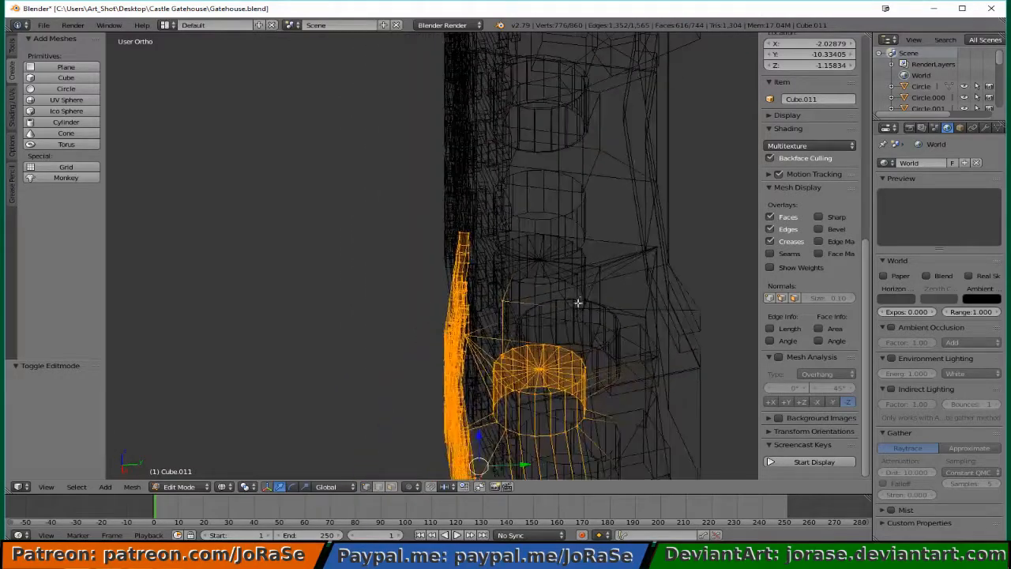
pyautogui.press('b')
pyautogui.moveTo(498, 295); pyautogui.dragTo(277, 198, button='middle')
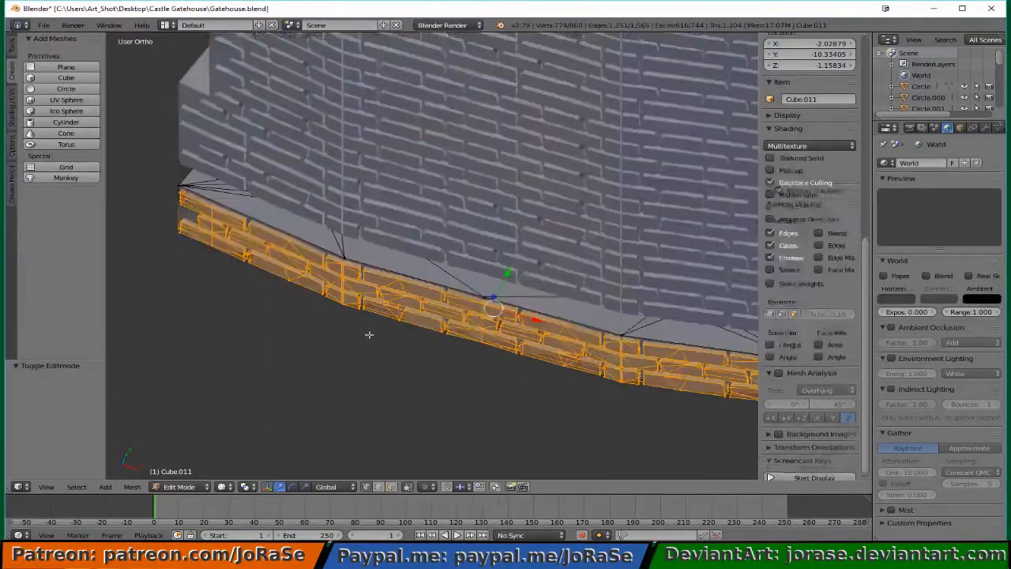
pyautogui.press('z')
pyautogui.moveTo(381, 329); pyautogui.dragTo(349, 268, button='middle')
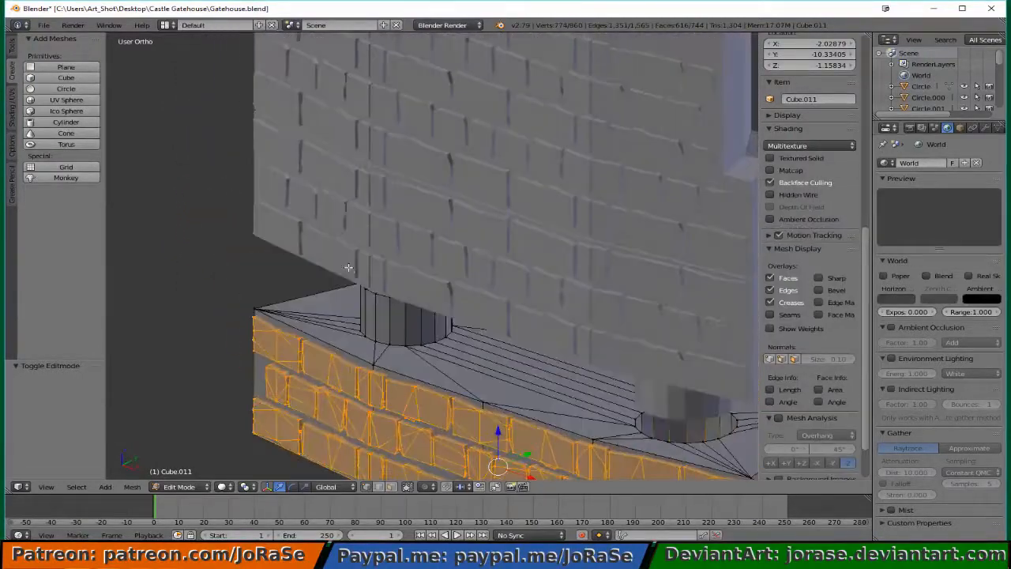
# Try to delete the selected brick vertices of the bottom band, and undo the deletion.
pyautogui.press('x')
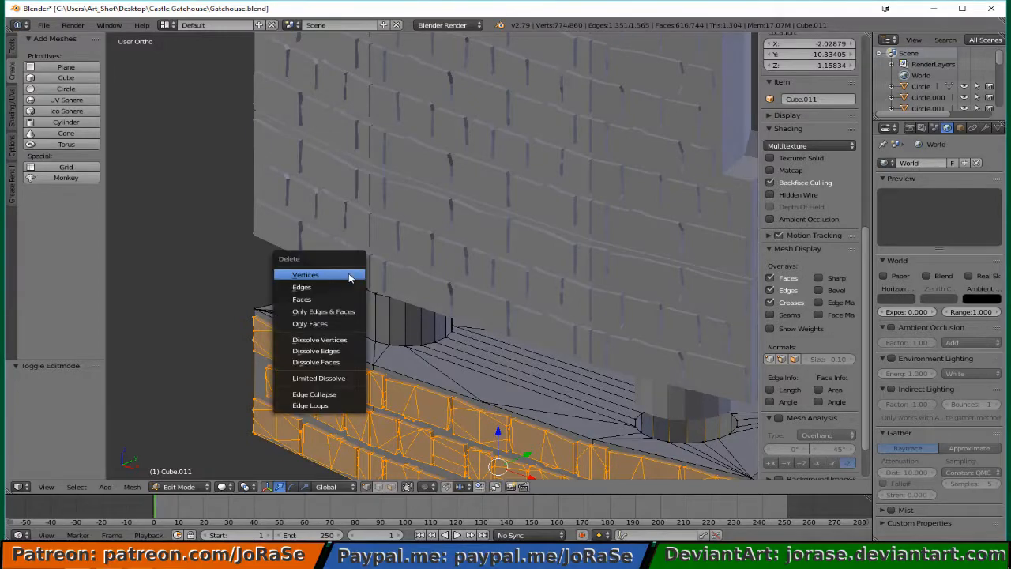
pyautogui.click(348, 274)
pyautogui.moveTo(351, 274); pyautogui.dragTo(492, 286, button='middle')
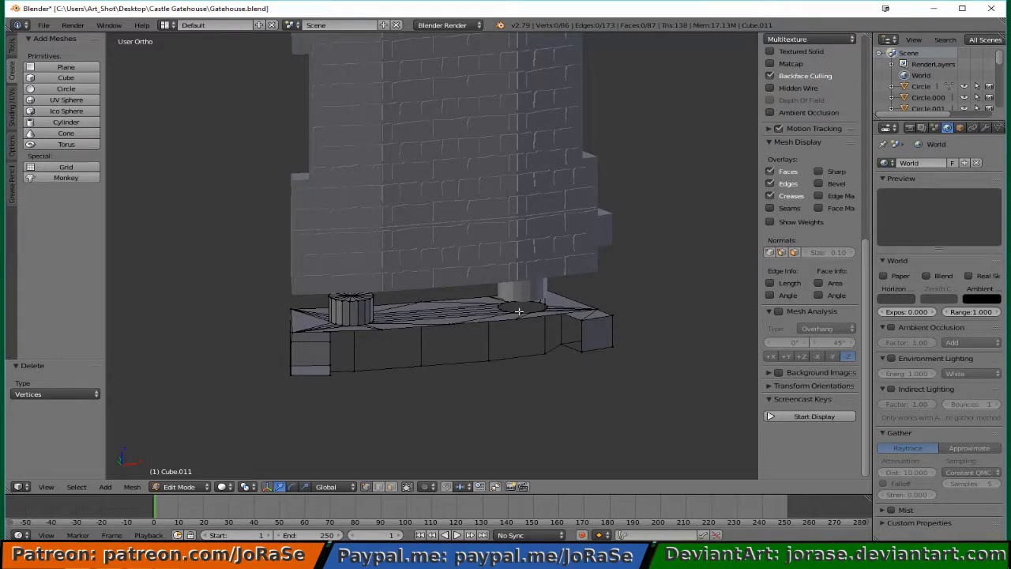
pyautogui.hotkey('ctrl', 'z')
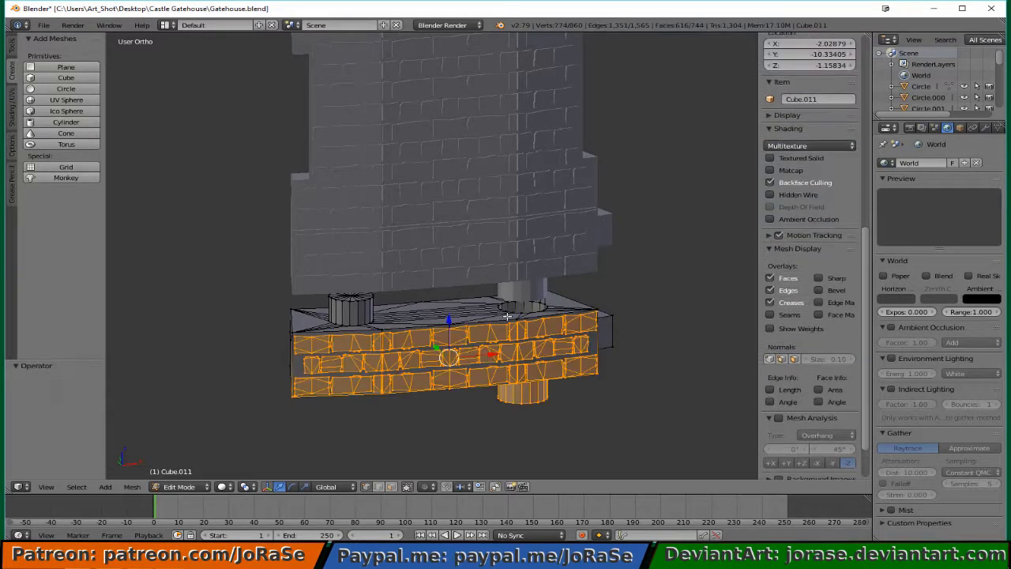
# Try to add the peg hole's side wall faces to the brick selection, and undo those additions.
pyautogui.moveTo(518, 310); pyautogui.dragTo(480, 338, button='middle')
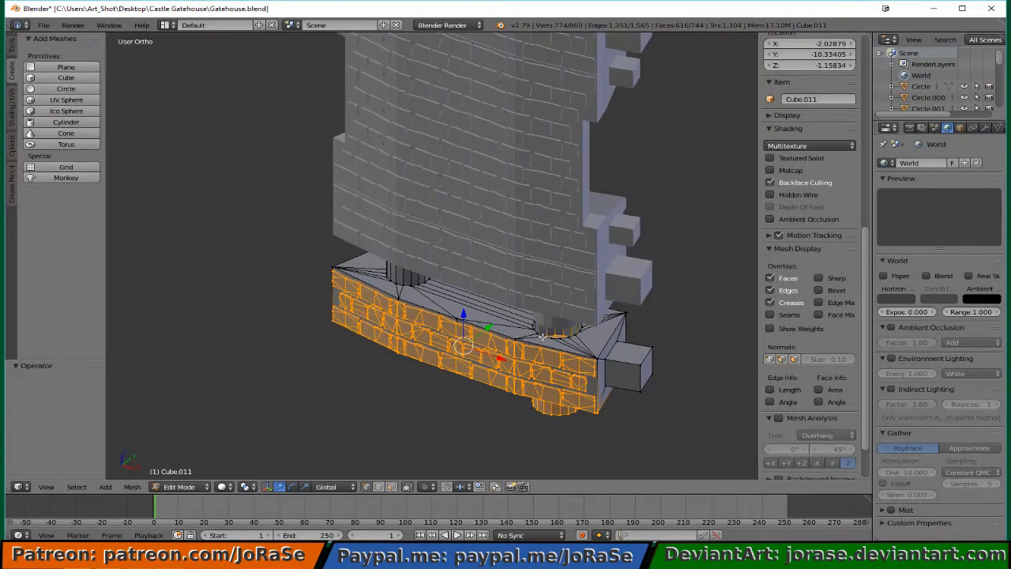
pyautogui.scroll(6, 543, 337)
pyautogui.keyDown('shift'); pyautogui.moveTo(639, 424); pyautogui.dragTo(486, 316, button='middle'); pyautogui.keyUp('shift')
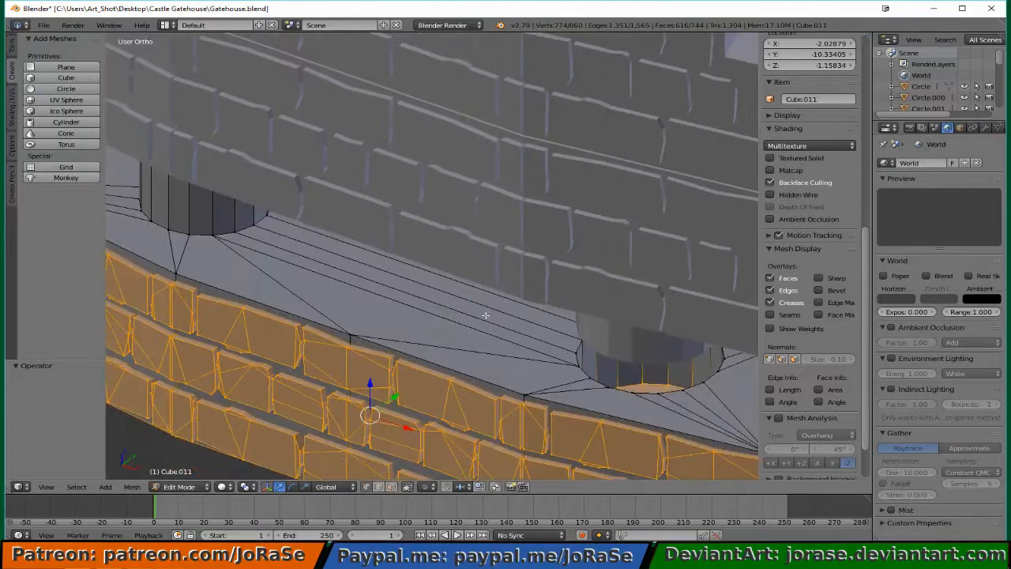
pyautogui.keyDown('alt'); pyautogui.keyDown('shift'); pyautogui.rightClick(580, 371); pyautogui.keyUp('shift'); pyautogui.keyUp('alt')
pyautogui.keyDown('alt'); pyautogui.keyDown('shift'); pyautogui.rightClick(579, 349); pyautogui.keyUp('shift'); pyautogui.keyUp('alt')
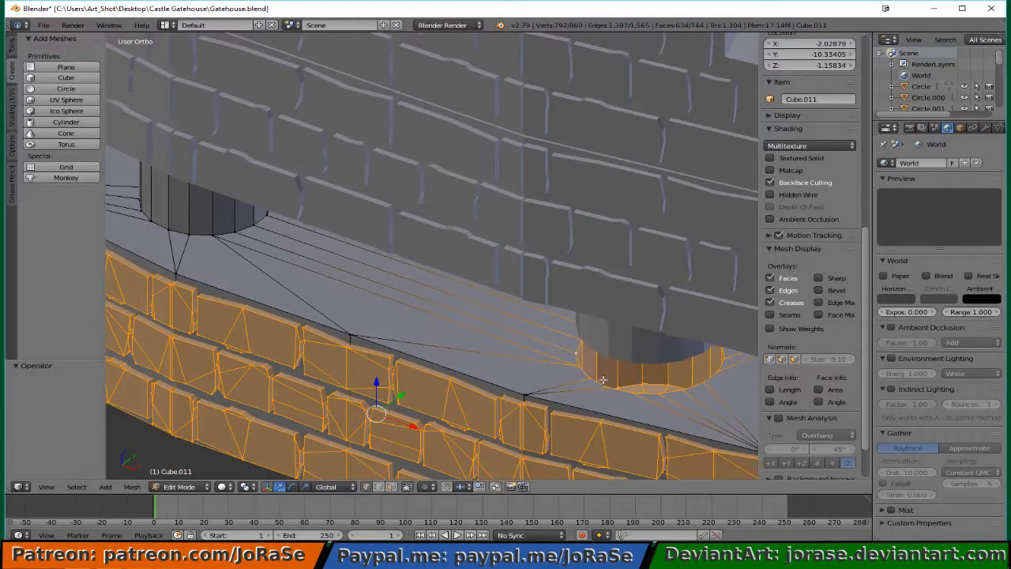
pyautogui.moveTo(603, 380)
pyautogui.mouseDown(button='middle')
pyautogui.moveTo(594, 350)
pyautogui.moveTo(624, 398)
pyautogui.moveTo(613, 397)
pyautogui.mouseUp(button='middle')
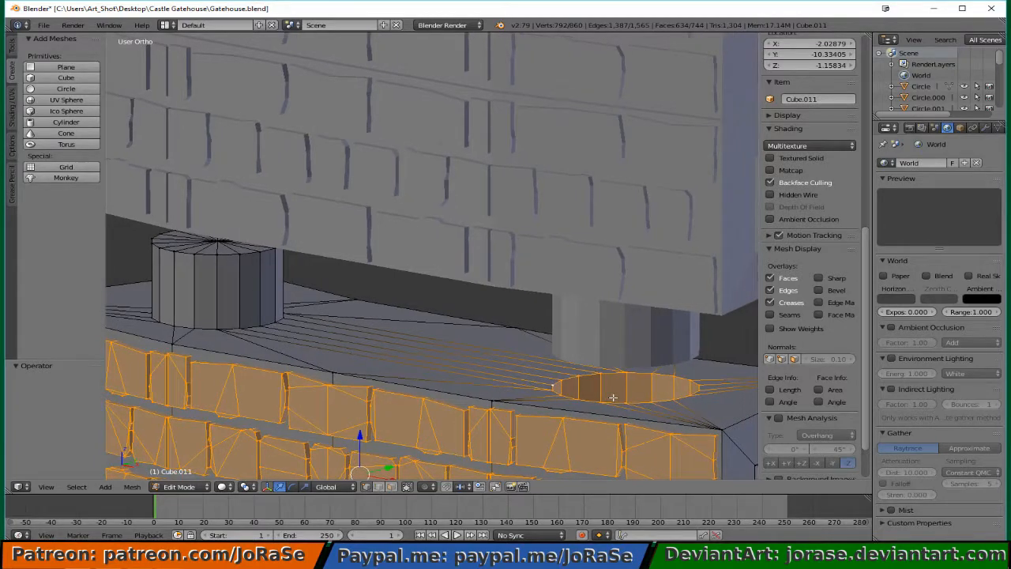
pyautogui.hotkey('ctrl', 'z')
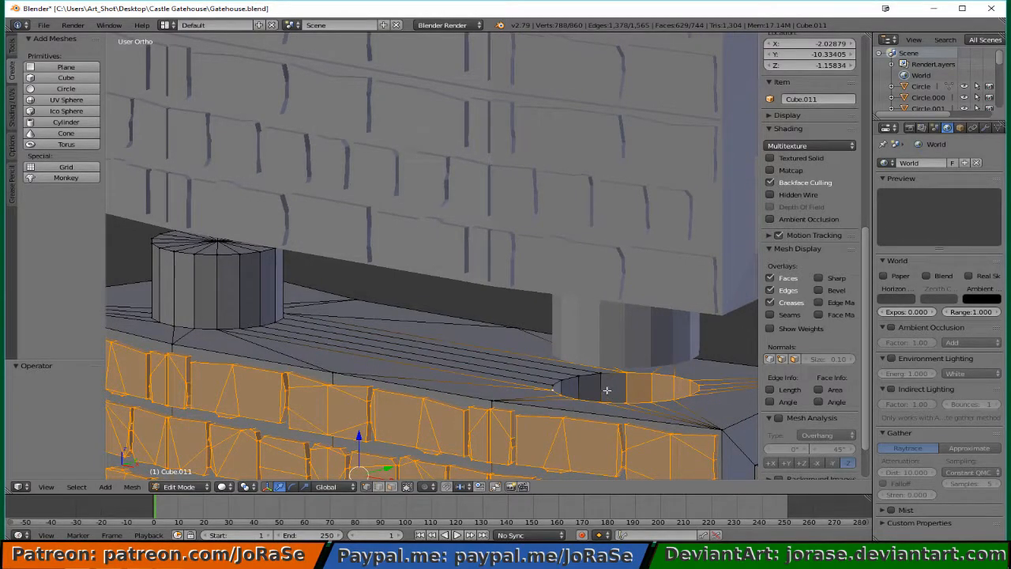
pyautogui.hotkey('ctrl', 'z')
# Show the mesh as wireframe and deselect the circular bottom vertices of the peg hole.
pyautogui.press('z')
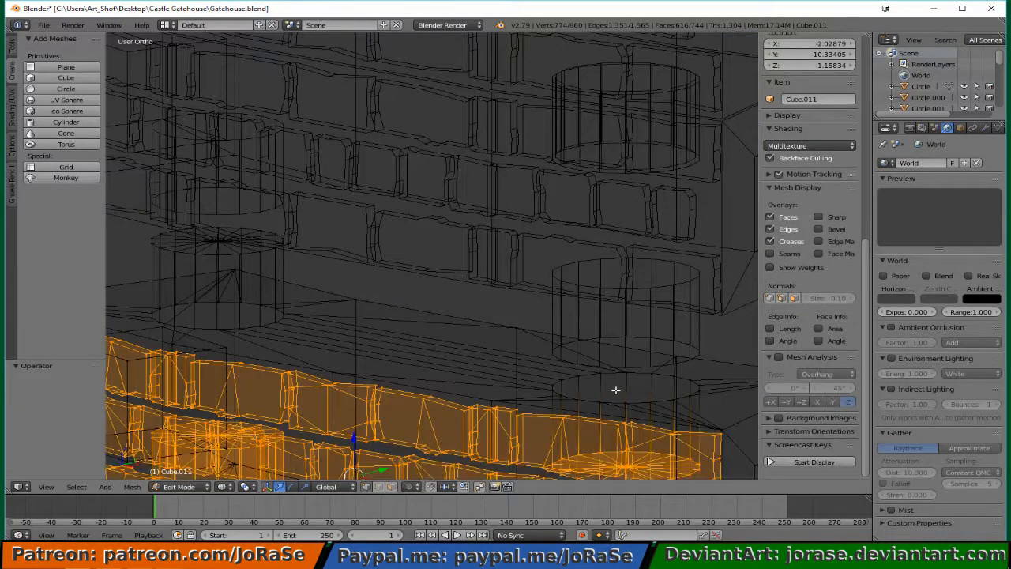
pyautogui.moveTo(607, 392); pyautogui.dragTo(640, 444, button='middle')
pyautogui.moveTo(585, 369); pyautogui.dragTo(585, 348, button='middle')
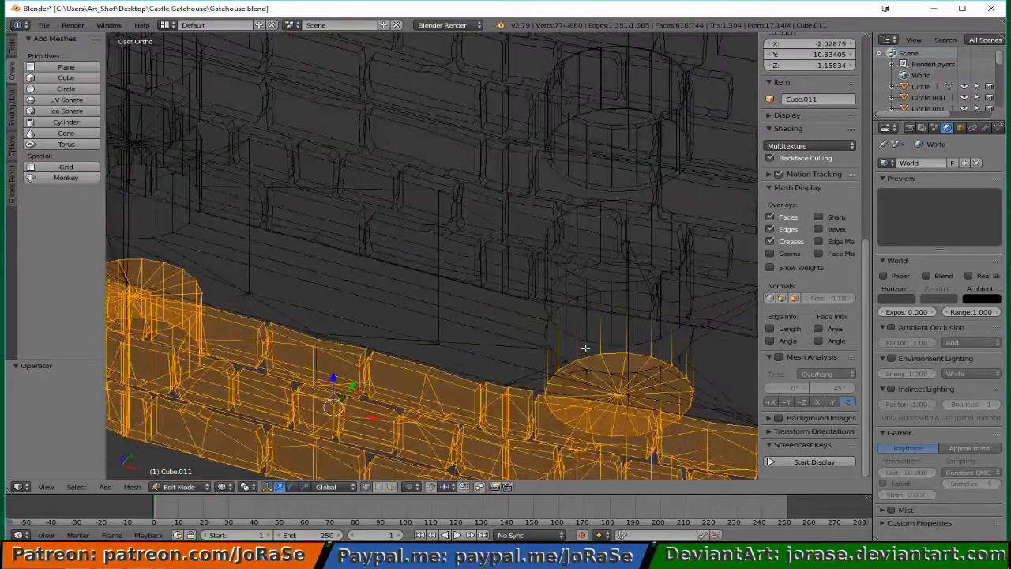
pyautogui.hotkey('ctrl', 'z')
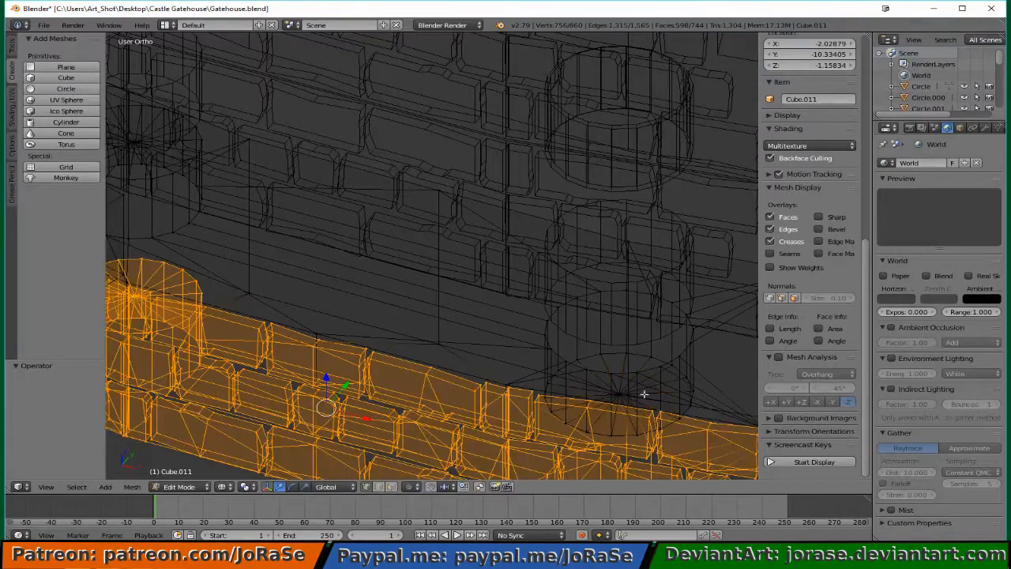
# Deselect the stray band corner vertices beside the end bricks, near the projecting connector block.
pyautogui.moveTo(643, 391); pyautogui.dragTo(561, 401, button='middle')
pyautogui.scroll(6, 554, 419)
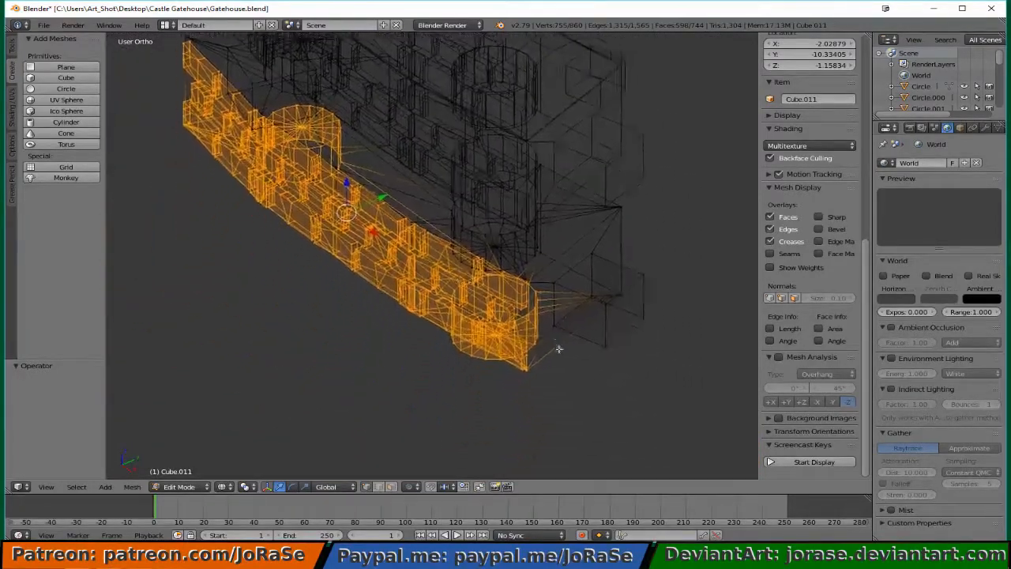
pyautogui.keyDown('shift'); pyautogui.moveTo(487, 336); pyautogui.dragTo(374, 295, button='middle'); pyautogui.keyUp('shift')
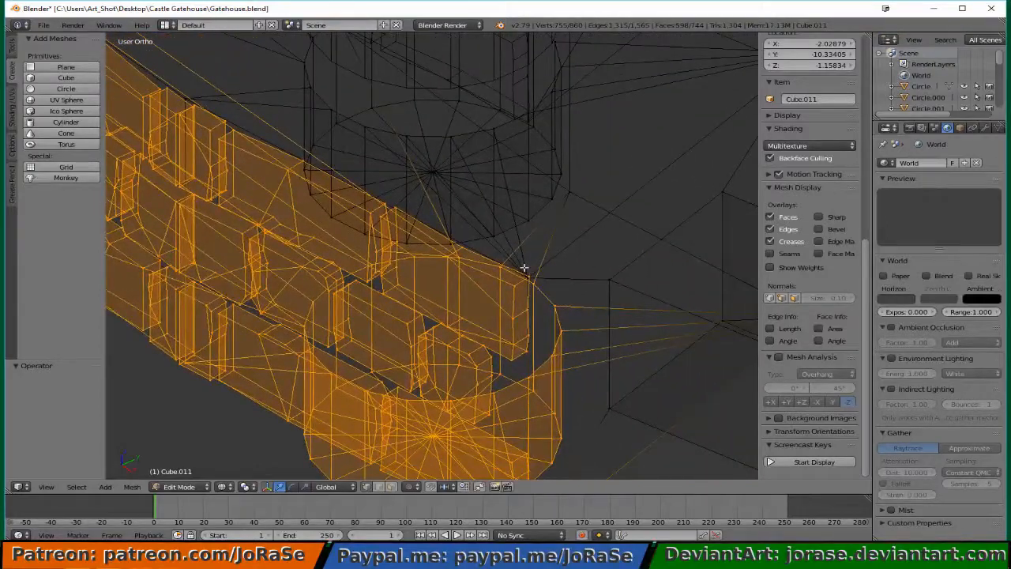
pyautogui.moveTo(534, 277); pyautogui.dragTo(562, 284, button='middle')
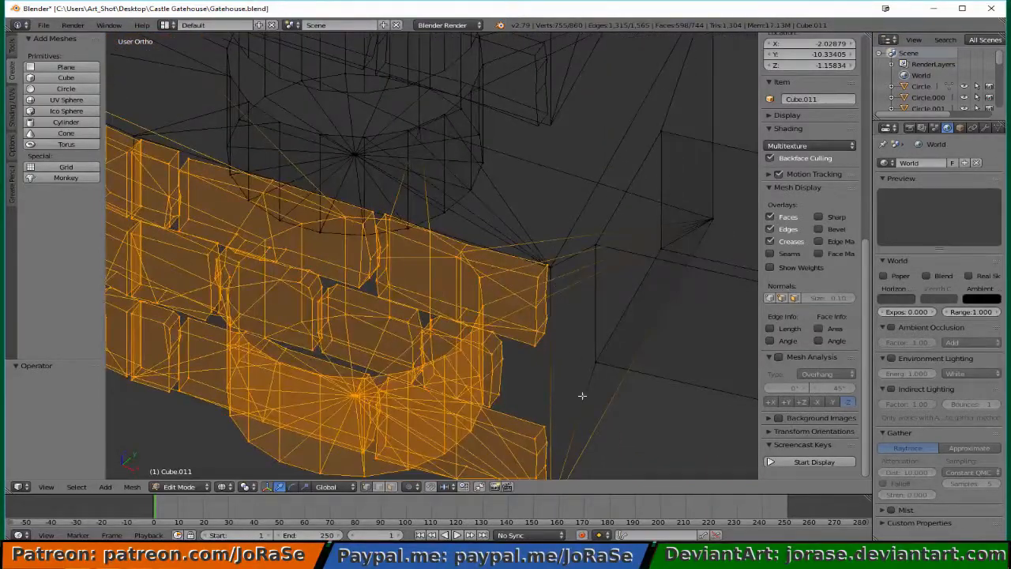
pyautogui.keyDown('shift'); pyautogui.moveTo(594, 429); pyautogui.dragTo(592, 298, button='middle'); pyautogui.keyUp('shift')
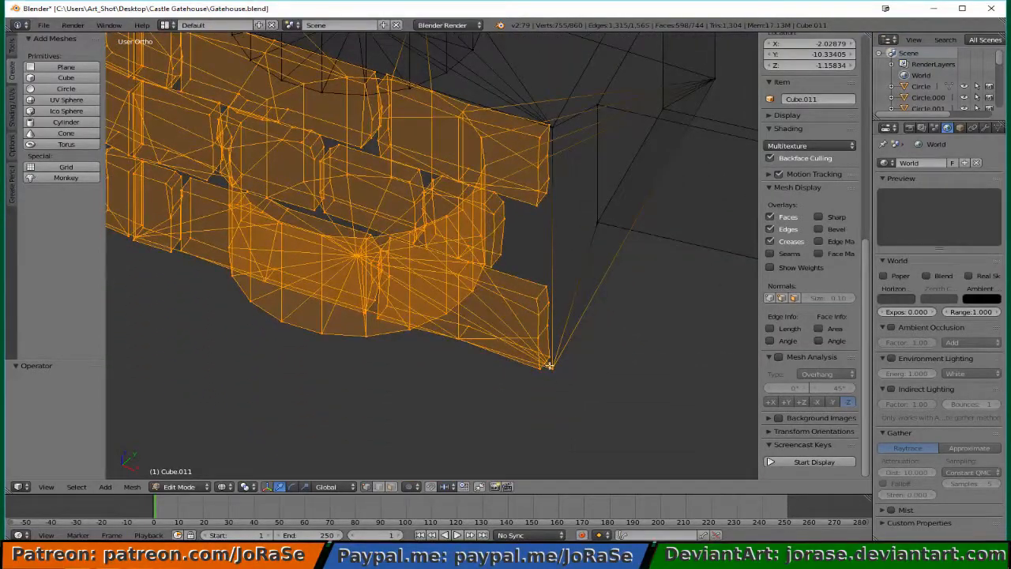
pyautogui.scroll(-4, 542, 397)
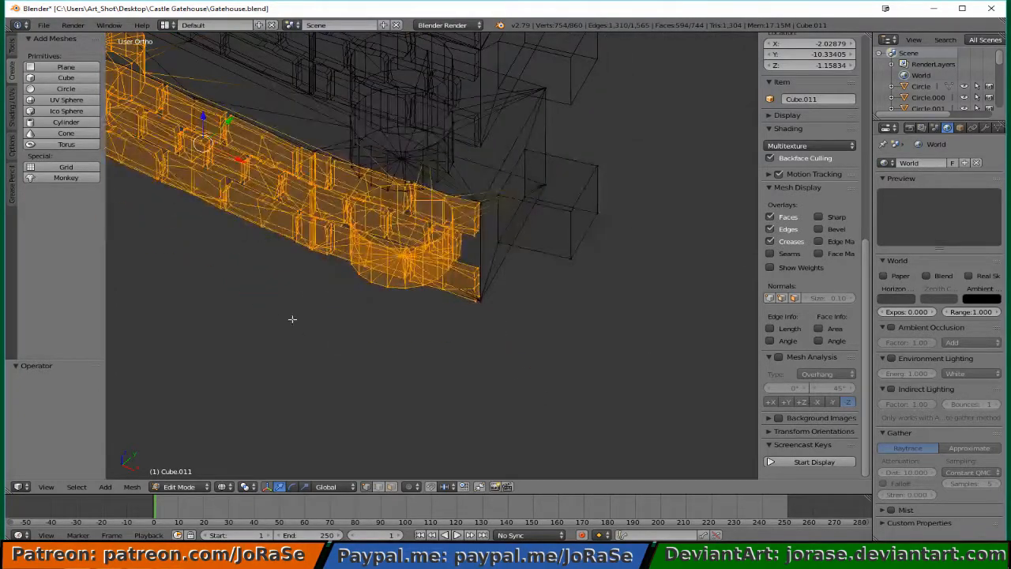
# Deselect the stray lower corner vertex behind the bricks at the opposite end of the band.
pyautogui.moveTo(292, 318); pyautogui.dragTo(344, 326, button='middle')
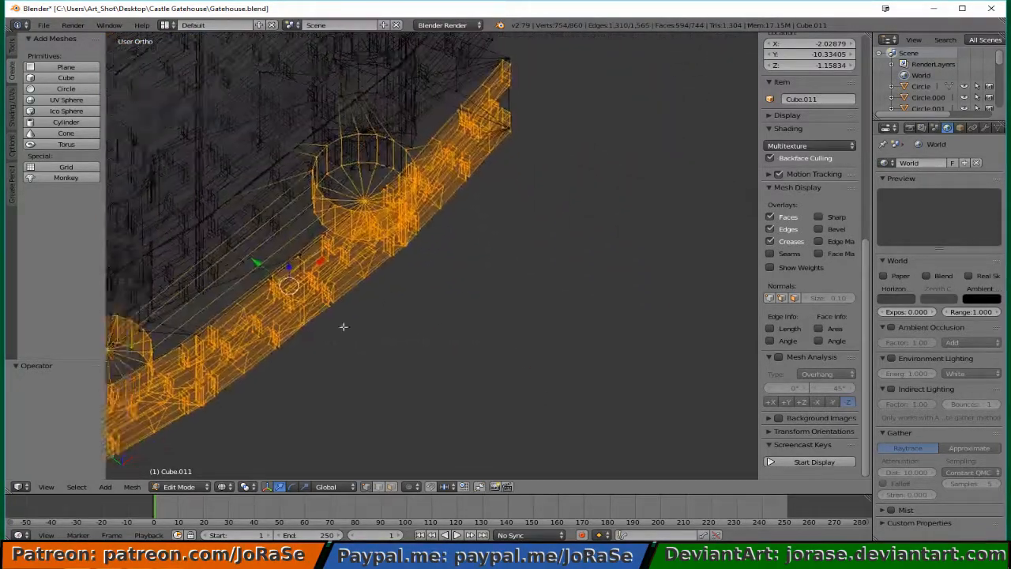
pyautogui.keyDown('shift'); pyautogui.moveTo(176, 369); pyautogui.dragTo(384, 288, button='middle'); pyautogui.keyUp('shift')
pyautogui.keyDown('shift'); pyautogui.moveTo(295, 316); pyautogui.dragTo(415, 250, button='middle'); pyautogui.keyUp('shift')
pyautogui.scroll(4, 390, 361)
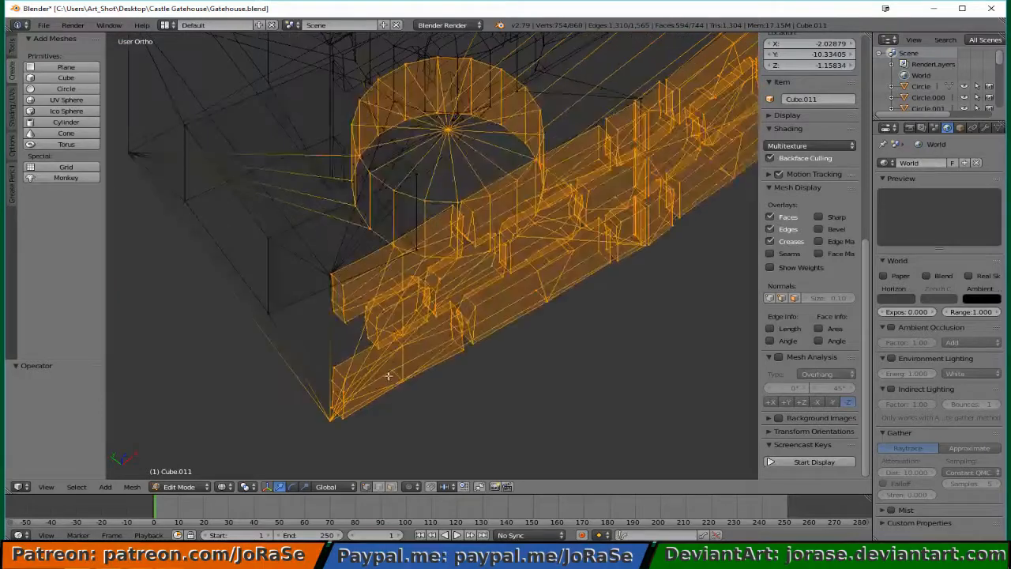
pyautogui.keyDown('shift'); pyautogui.moveTo(388, 377); pyautogui.dragTo(424, 335, button='middle'); pyautogui.keyUp('shift')
pyautogui.press('b')
# Delete the selected brick facing vertices and return to solid shading.
pyautogui.press('x')
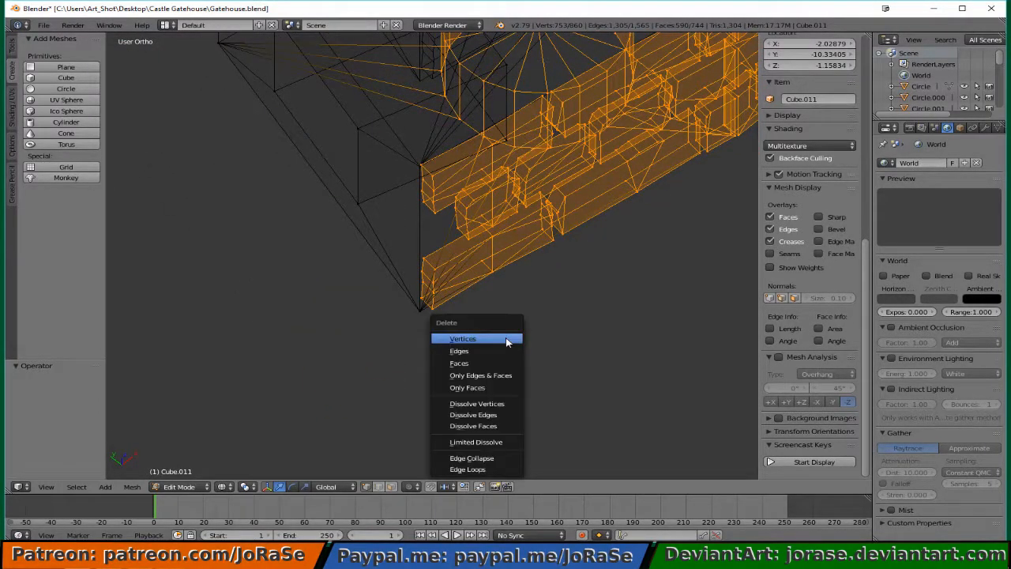
pyautogui.click(506, 339)
pyautogui.press('z')
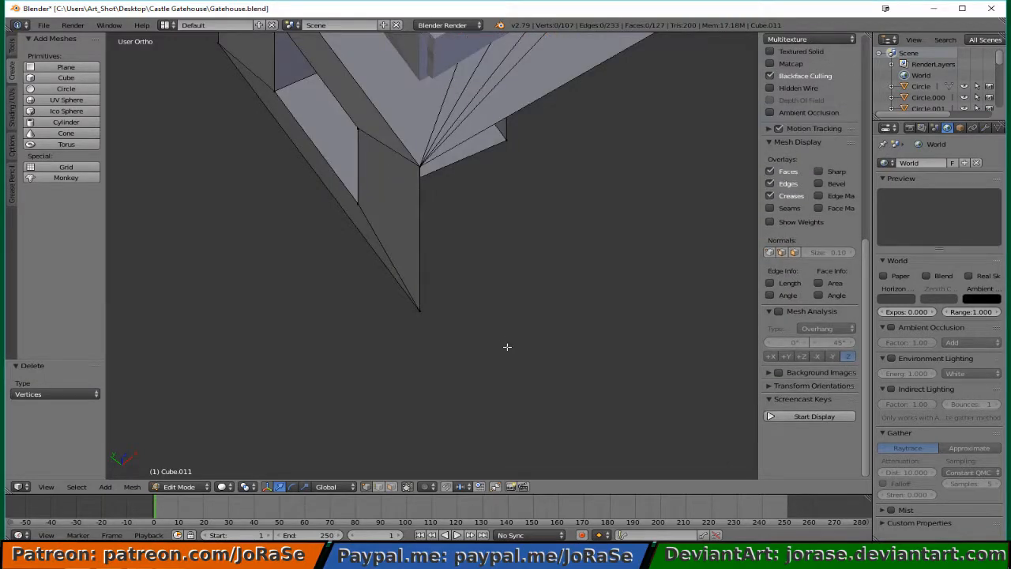
# Extrude the band's upper front corner vertex outward in top view, about -0.43 in X and -1.075 in Y.
pyautogui.scroll(-12, 511, 349)
pyautogui.moveTo(503, 332)
pyautogui.mouseDown(button='middle')
pyautogui.moveTo(438, 291)
pyautogui.moveTo(353, 271)
pyautogui.moveTo(271, 282)
pyautogui.moveTo(534, 324)
pyautogui.mouseUp(button='middle')
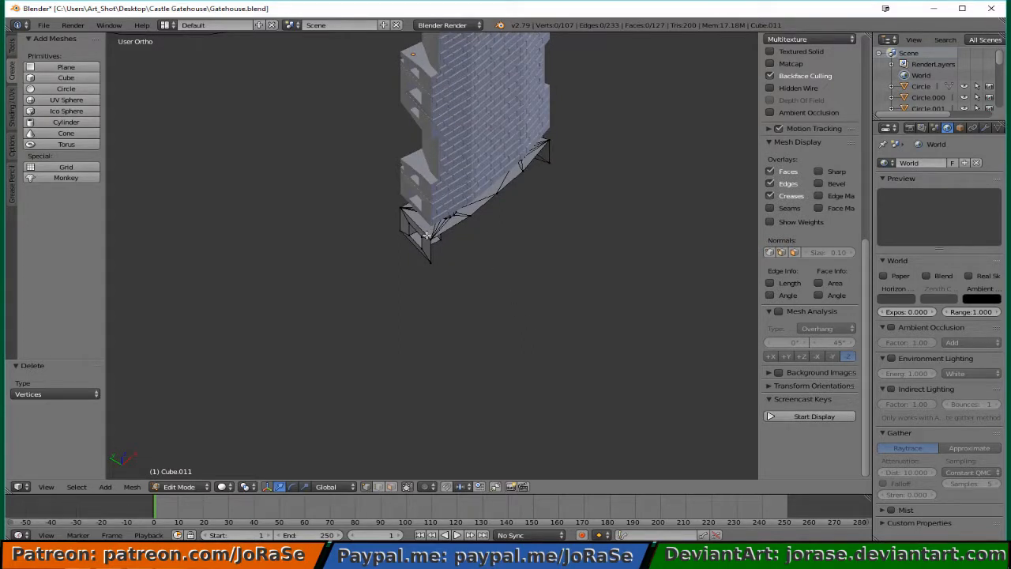
pyautogui.press('b')
pyautogui.moveTo(420, 231); pyautogui.dragTo(444, 250)
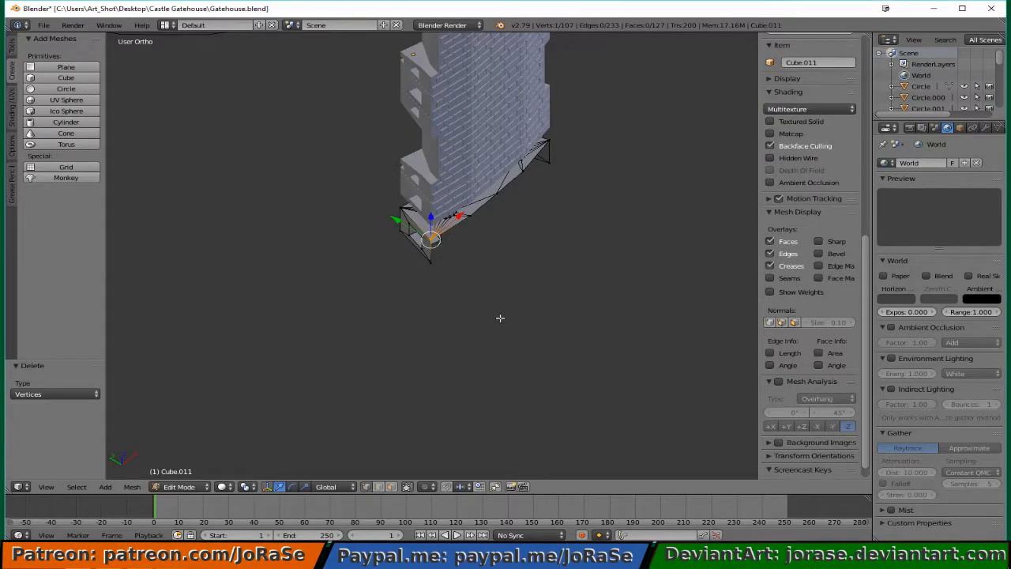
pyautogui.moveTo(500, 317); pyautogui.dragTo(406, 301, button='middle')
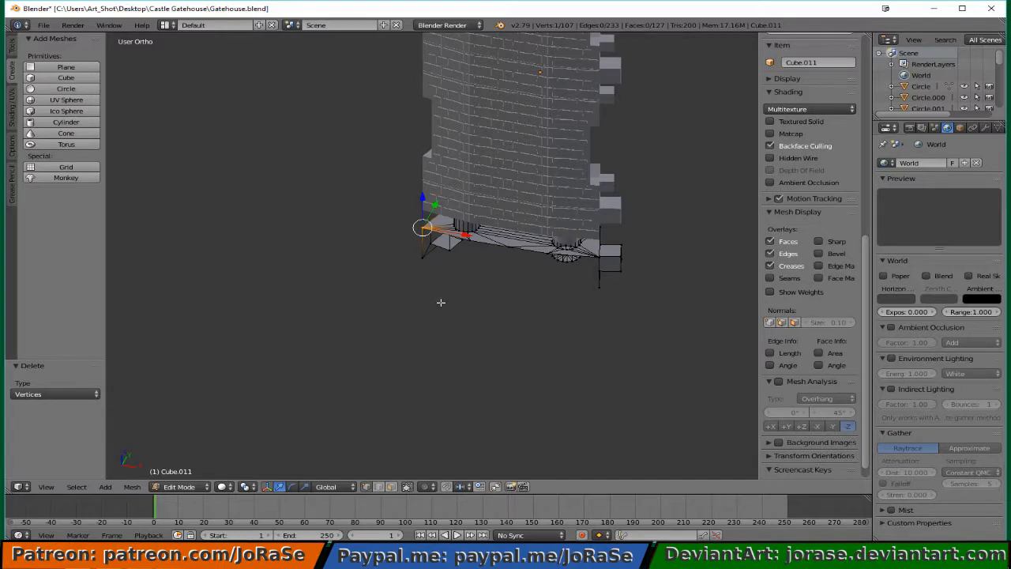
pyautogui.press('KP_7')
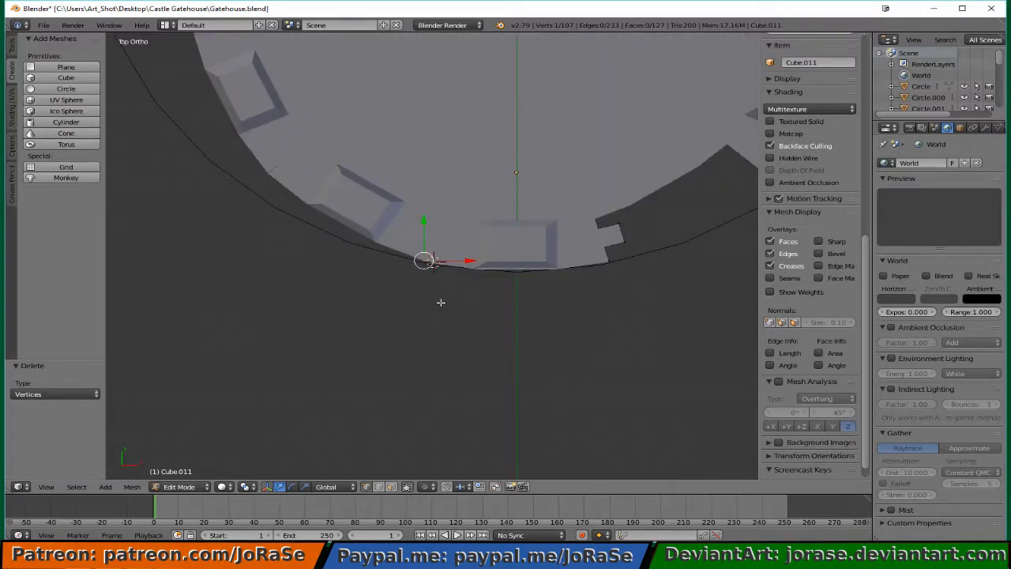
pyautogui.press('e')
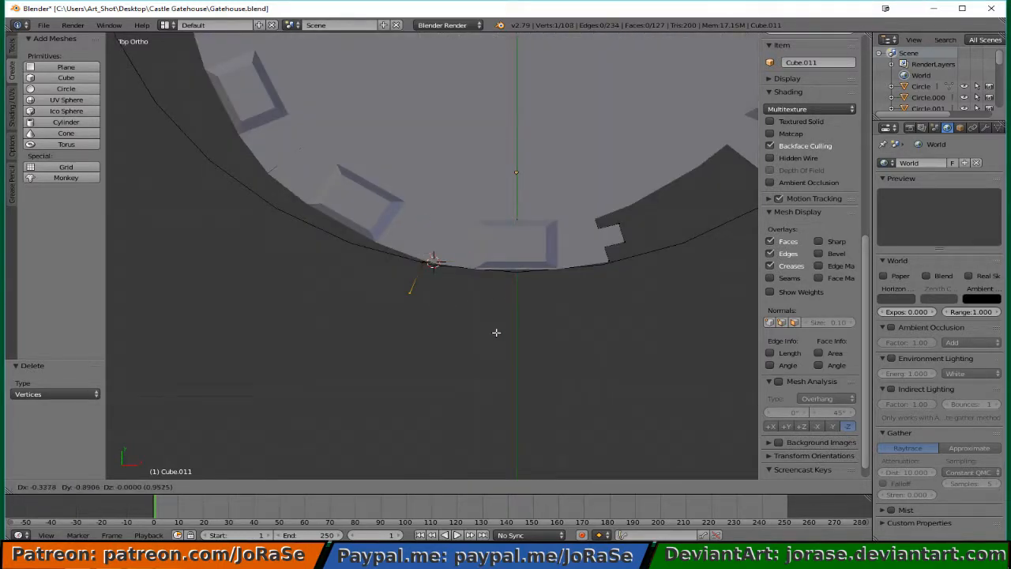
pyautogui.click(492, 339)
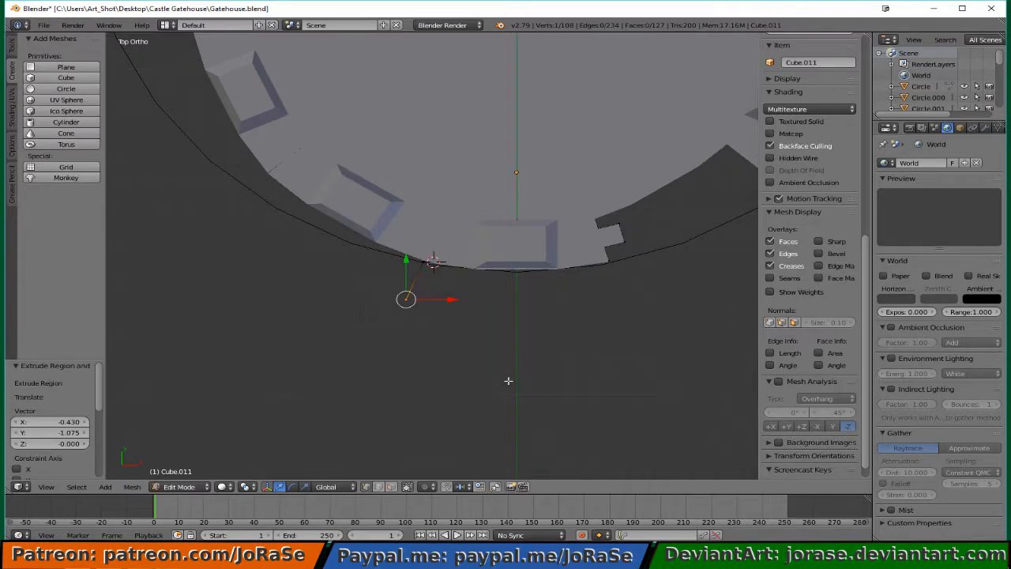
# Lower the extruded vertex by about 1.844 along Z and check its position from above.
pyautogui.moveTo(508, 381); pyautogui.dragTo(472, 324, button='middle')
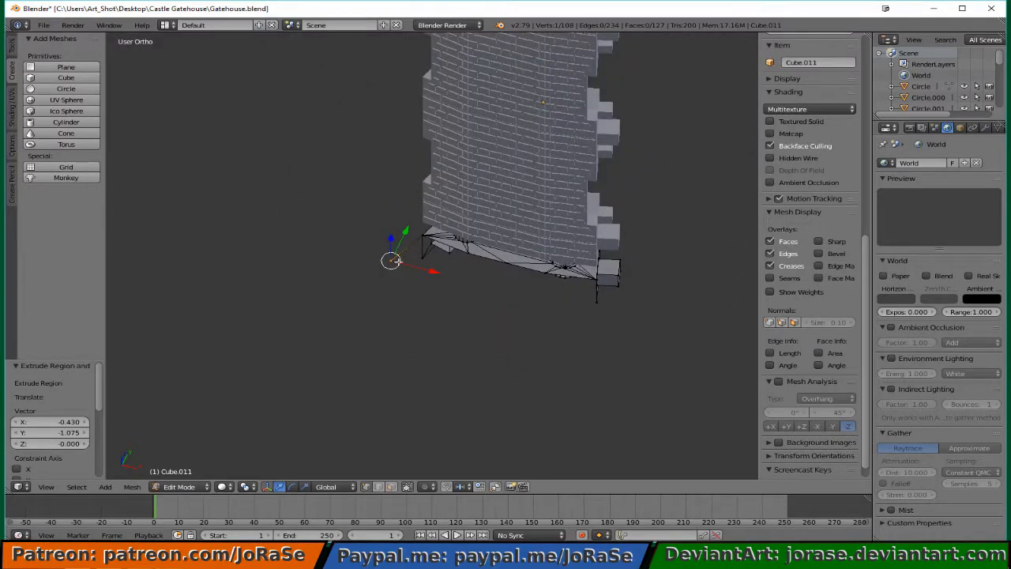
pyautogui.moveTo(403, 272); pyautogui.dragTo(359, 224, button='middle')
pyautogui.press('g')
pyautogui.press('z')
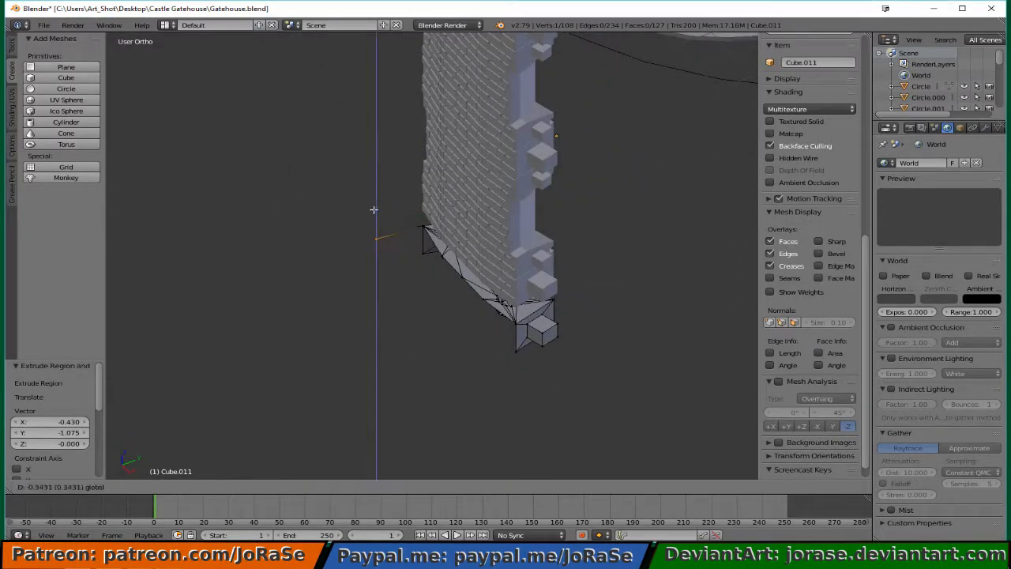
pyautogui.click(379, 246)
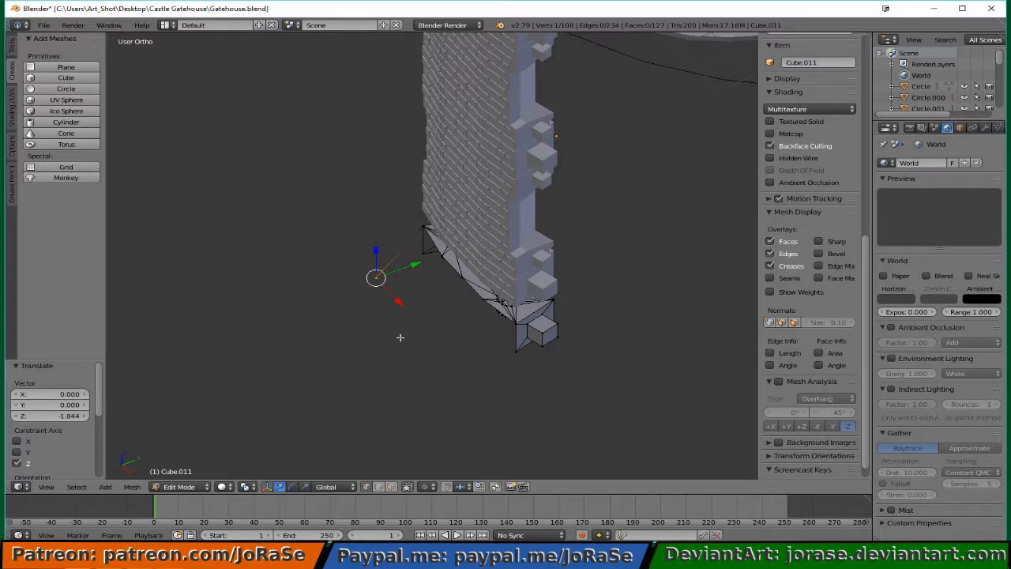
pyautogui.press('KP_7')
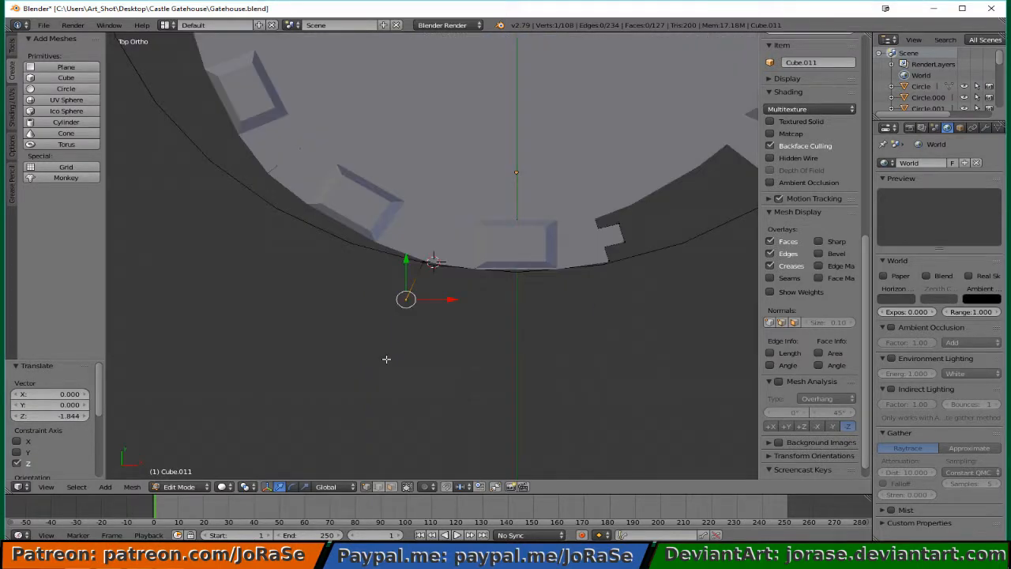
pyautogui.moveTo(463, 378); pyautogui.dragTo(403, 317, button='middle')
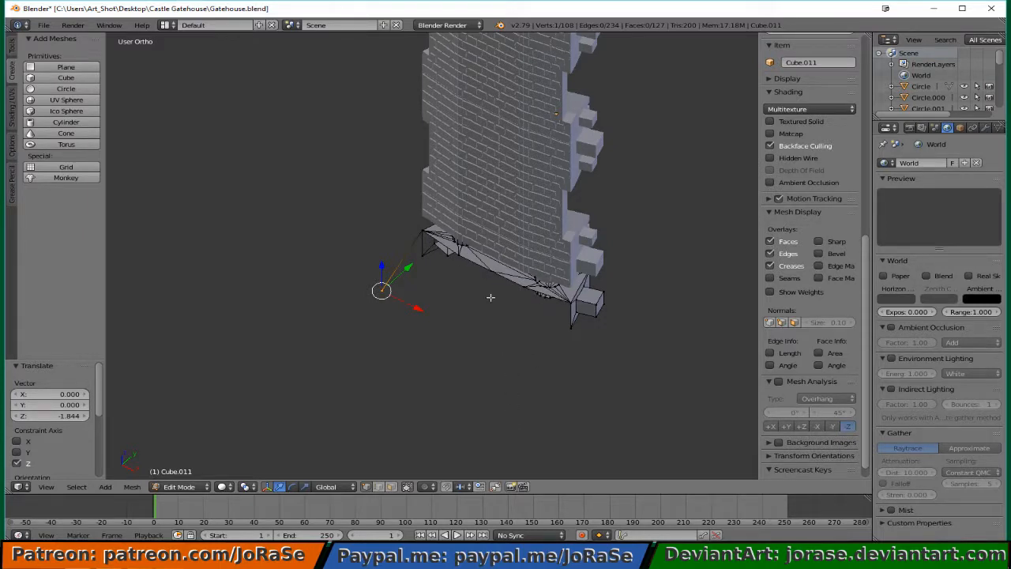
# Extrude the second vertex along the band's upper front edge about -1.044 in Y and -1.827 in Z.
pyautogui.press('a')
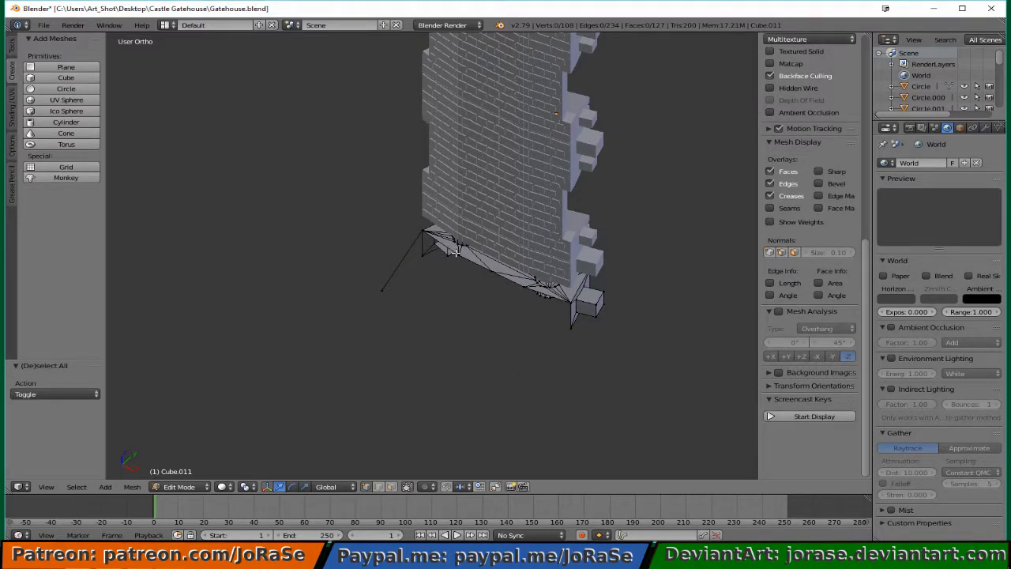
pyautogui.rightClick(458, 253)
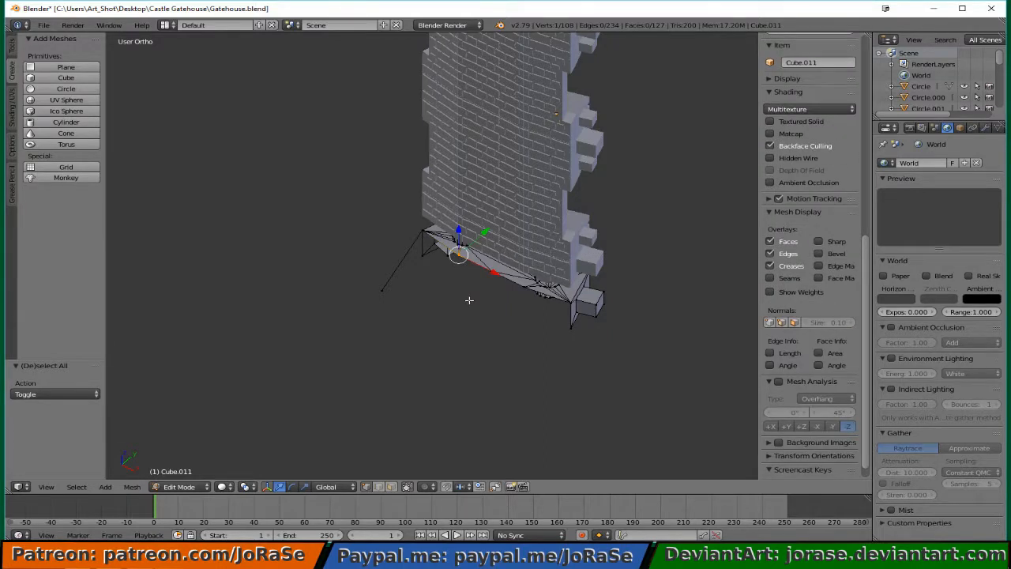
pyautogui.press('e')
pyautogui.rightClick(469, 302)
pyautogui.press('KP_3')
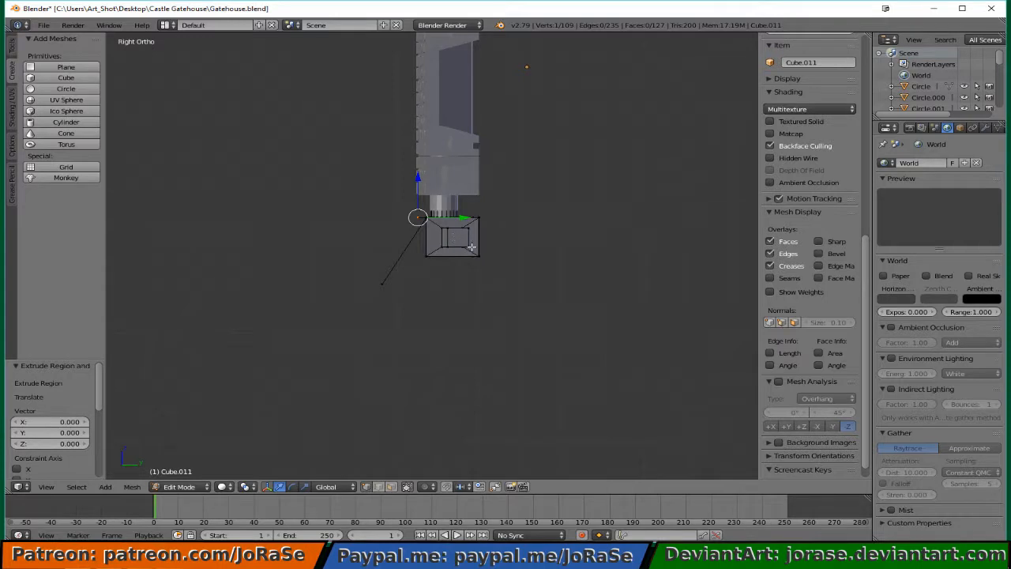
pyautogui.press('g')
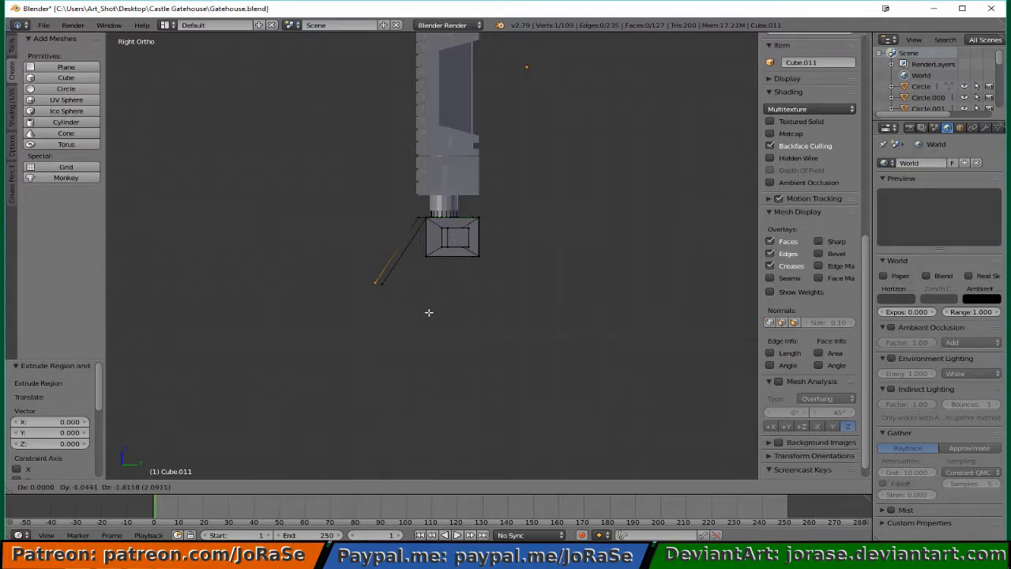
pyautogui.click(429, 313)
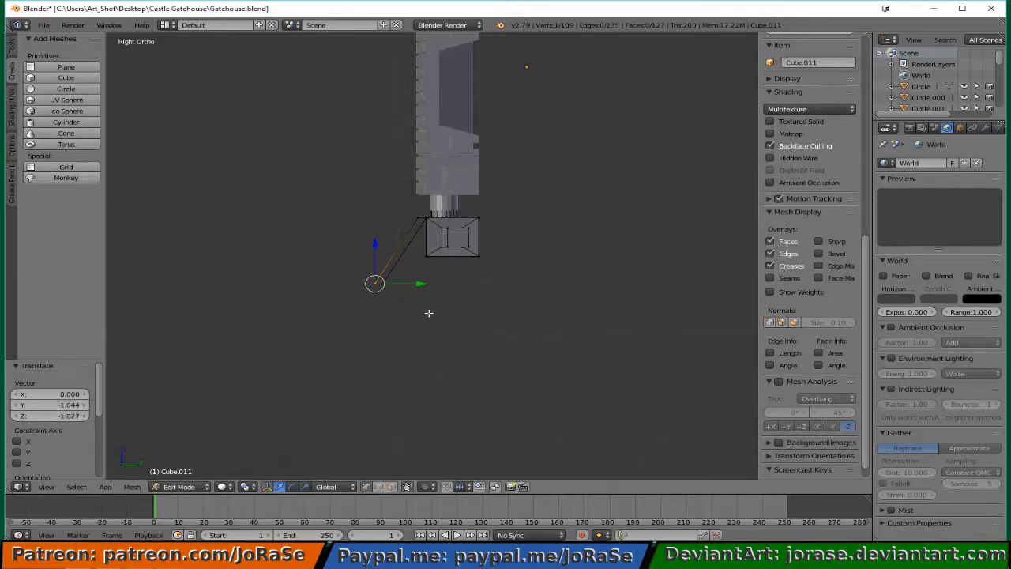
pyautogui.press('a')
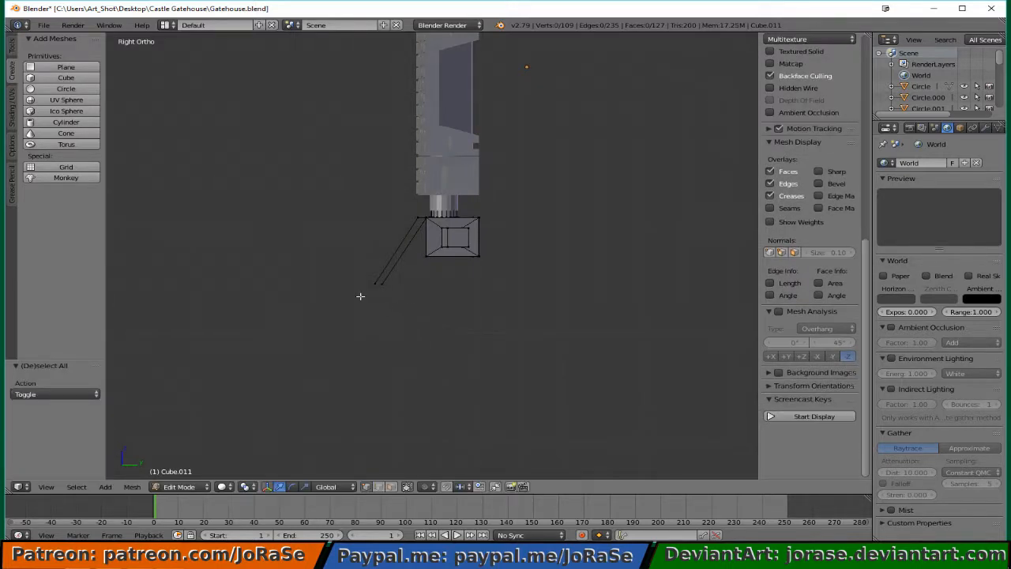
# Extrude the middle vertex of the band's upper front edge about -1.044 in Y and -1.812 in Z.
pyautogui.moveTo(364, 296); pyautogui.dragTo(520, 338, button='middle')
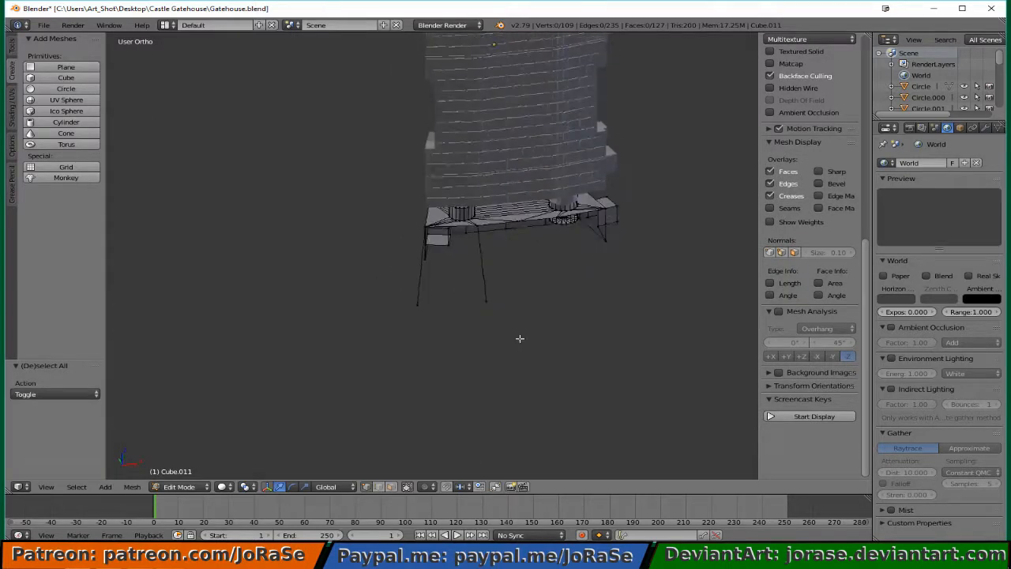
pyautogui.rightClick(516, 220)
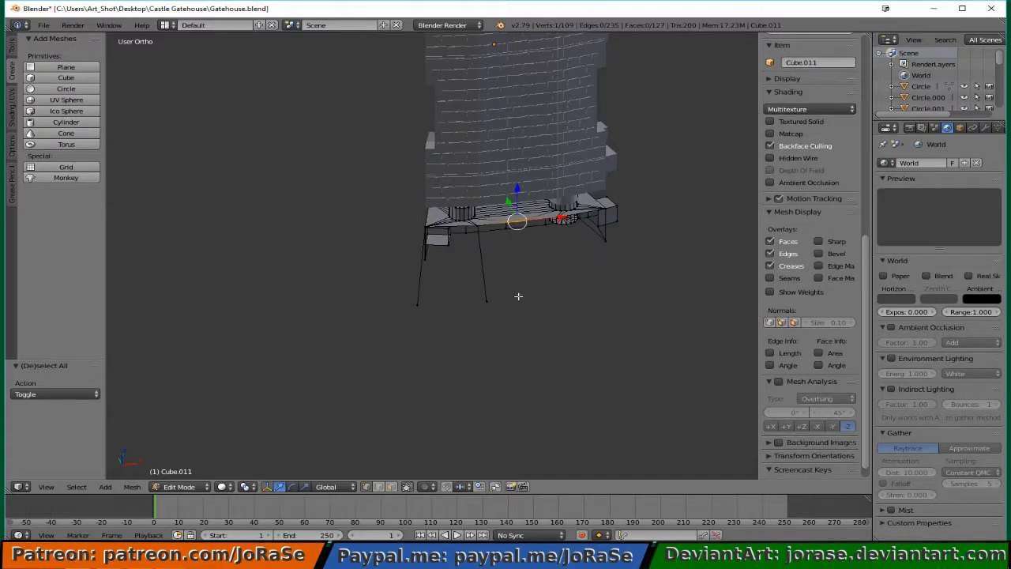
pyautogui.press('KP_3')
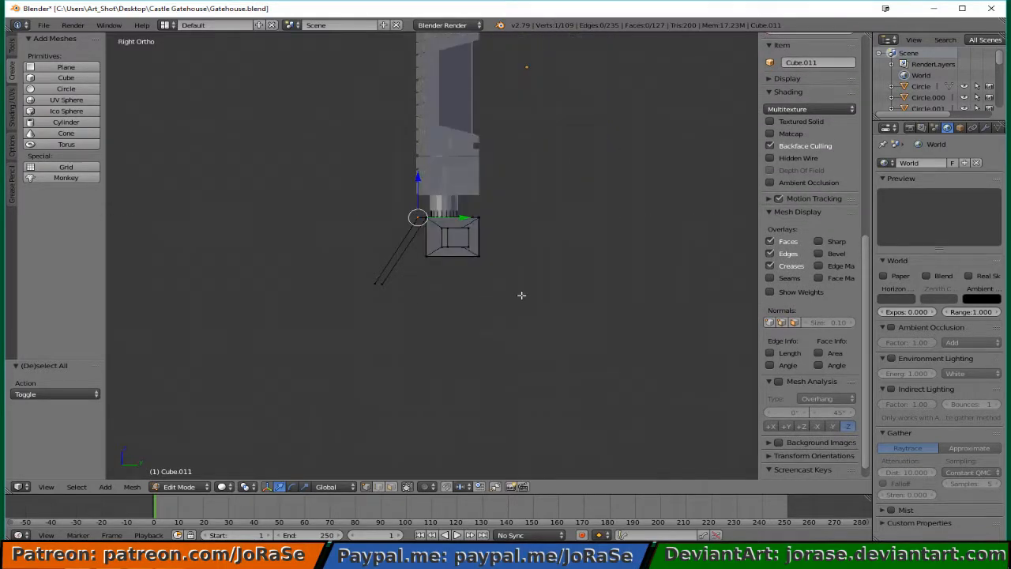
pyautogui.press('e')
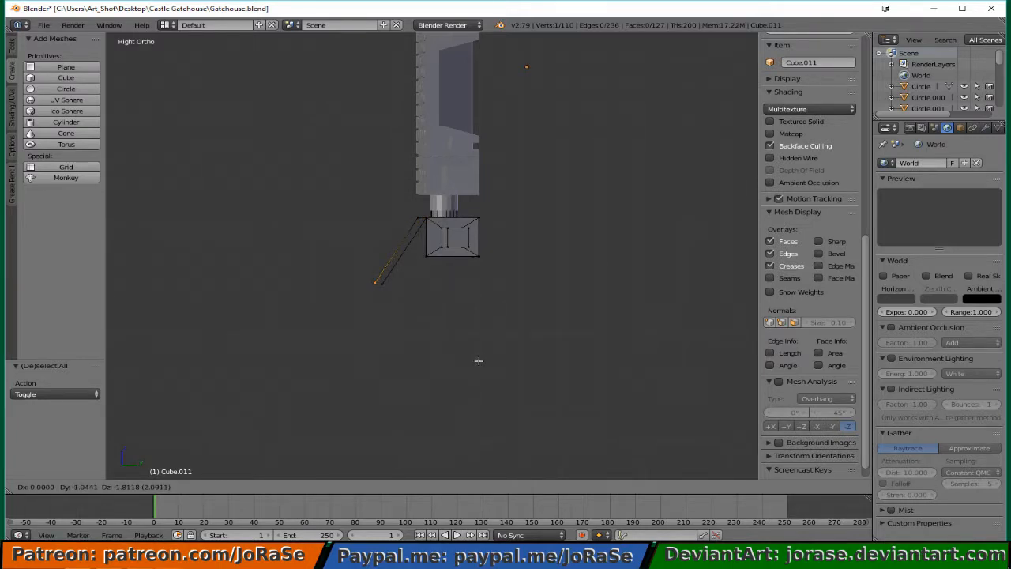
pyautogui.click(479, 361)
pyautogui.moveTo(305, 309); pyautogui.dragTo(447, 312, button='middle')
pyautogui.press('a')
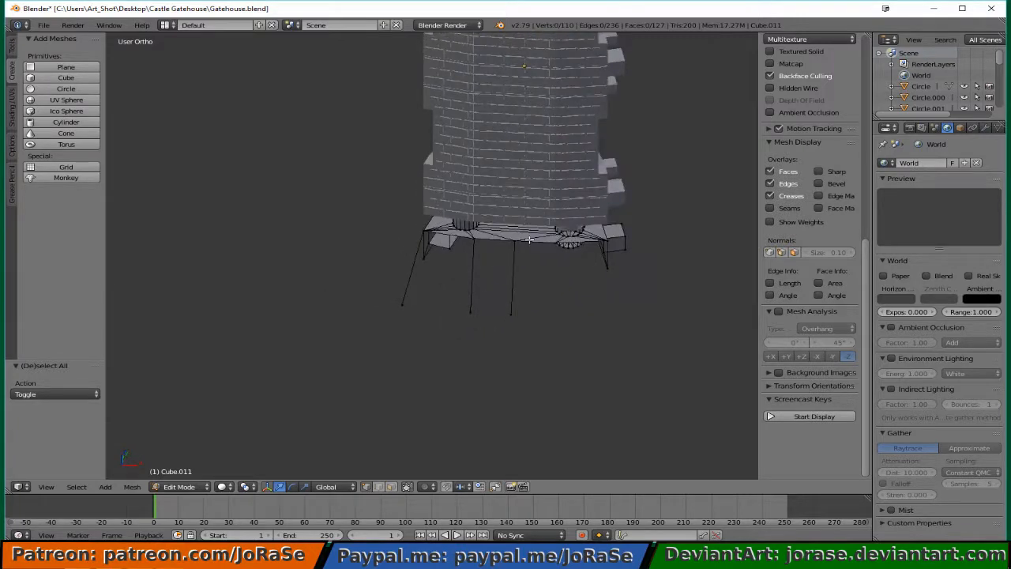
# Fill a face between the corner's slanted edge and the second slanted edge.
pyautogui.press('b')
pyautogui.moveTo(368, 301); pyautogui.dragTo(479, 370)
pyautogui.moveTo(479, 371); pyautogui.dragTo(414, 371, button='middle')
pyautogui.press('b')
pyautogui.moveTo(407, 228); pyautogui.dragTo(458, 269)
pyautogui.press('b')
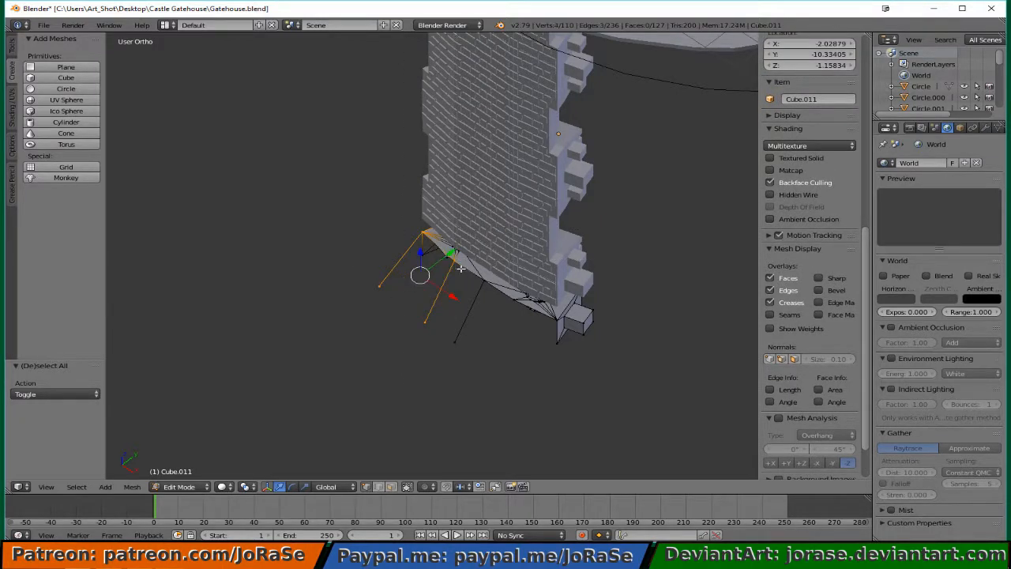
pyautogui.press('f')
pyautogui.press('a')
# Fill a face between the second and middle slanted edges of the base.
pyautogui.press('b')
pyautogui.moveTo(407, 308); pyautogui.dragTo(475, 374)
pyautogui.press('b')
pyautogui.moveTo(447, 257); pyautogui.dragTo(511, 311)
pyautogui.press('b')
pyautogui.press('f')
pyautogui.press('a')
# Extrude the fourth vertex along the band's upper front edge about -1.059 in Y and -1.827 in Z.
pyautogui.press('b')
pyautogui.press('KP_3')
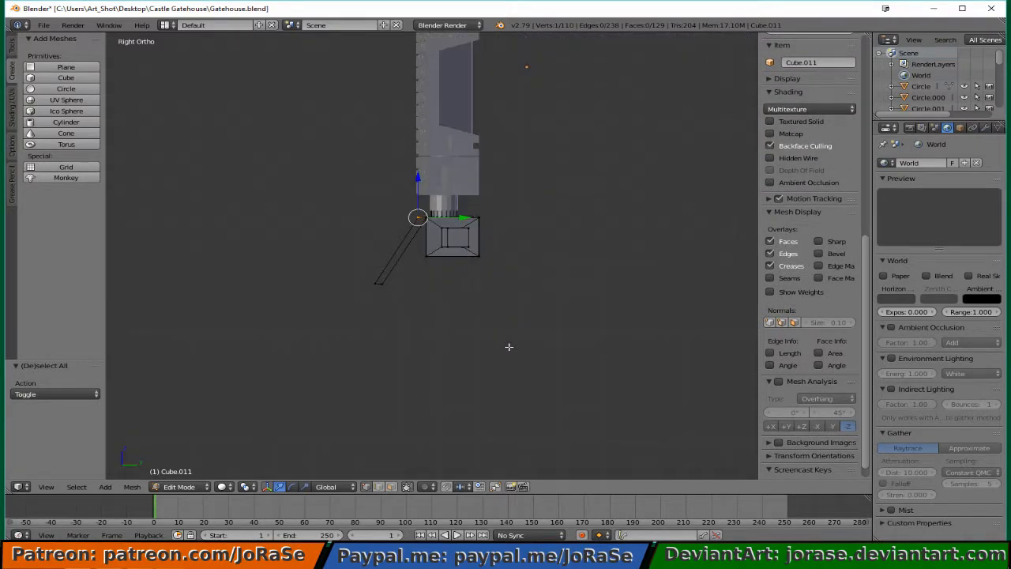
pyautogui.press('e')
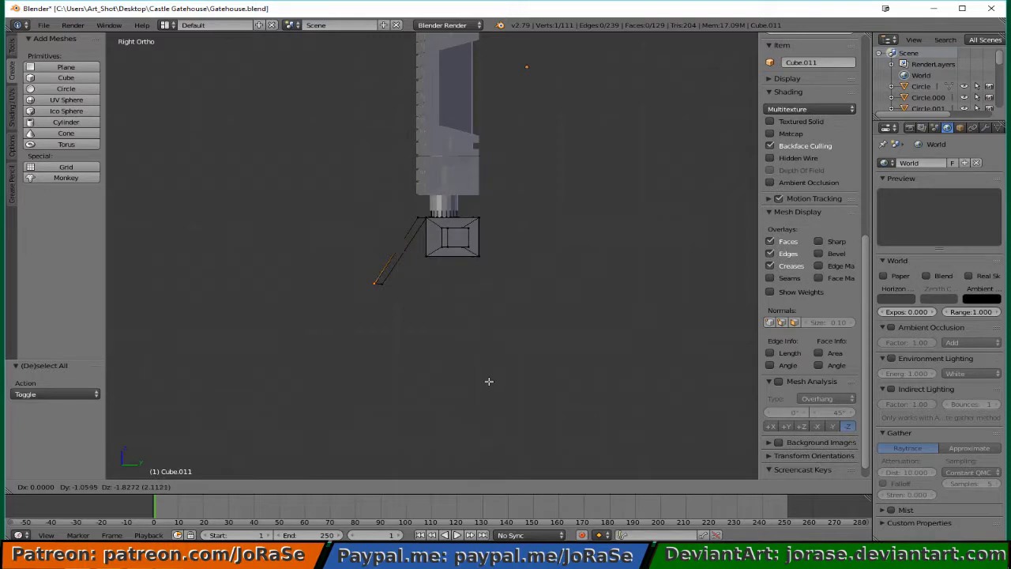
pyautogui.click(488, 381)
pyautogui.moveTo(336, 376); pyautogui.dragTo(477, 428, button='middle')
# Fill a face between the middle and fourth slanted edges of the base.
pyautogui.press('b')
pyautogui.moveTo(510, 283); pyautogui.dragTo(534, 329)
pyautogui.press('b')
pyautogui.moveTo(510, 231); pyautogui.dragTo(532, 238)
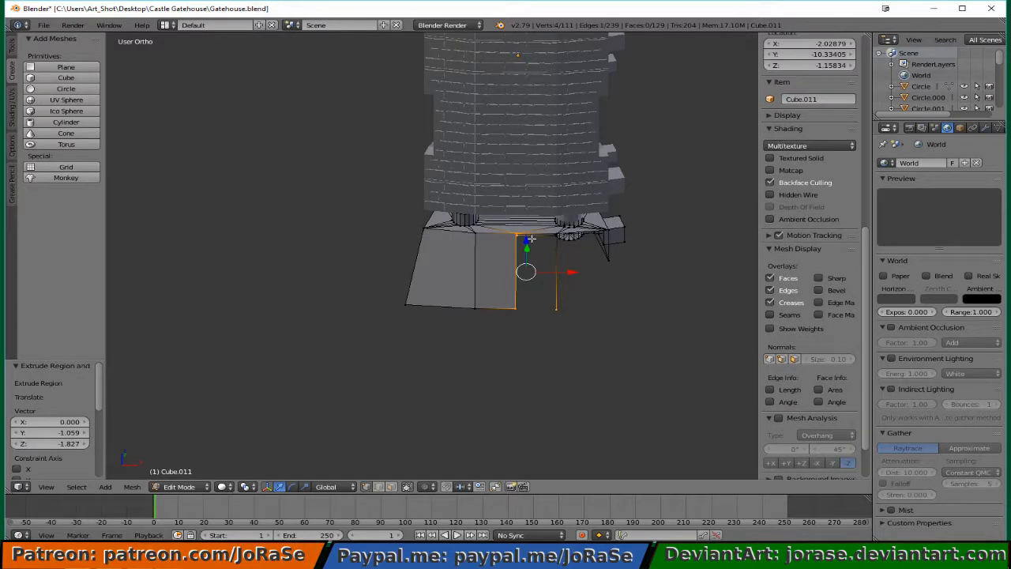
pyautogui.moveTo(532, 243); pyautogui.dragTo(514, 274, button='middle')
pyautogui.press('b')
pyautogui.press('b')
pyautogui.moveTo(526, 265); pyautogui.dragTo(544, 290)
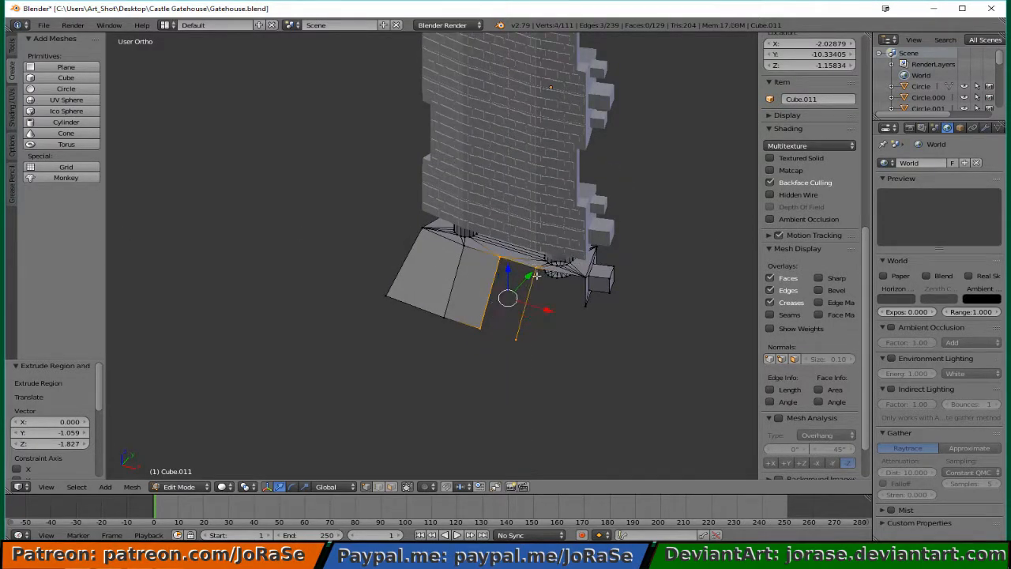
pyautogui.press('f')
pyautogui.press('a')
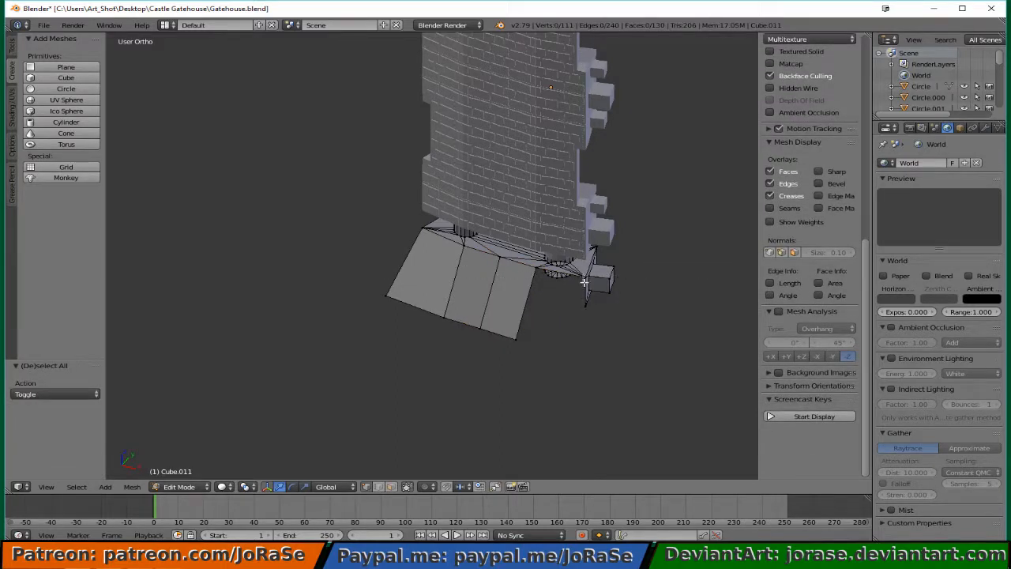
# Extrude the far upper front corner vertex of the band about -1.075 in Y and -1.858 in Z.
pyautogui.rightClick(585, 278)
pyautogui.press('KP_3')
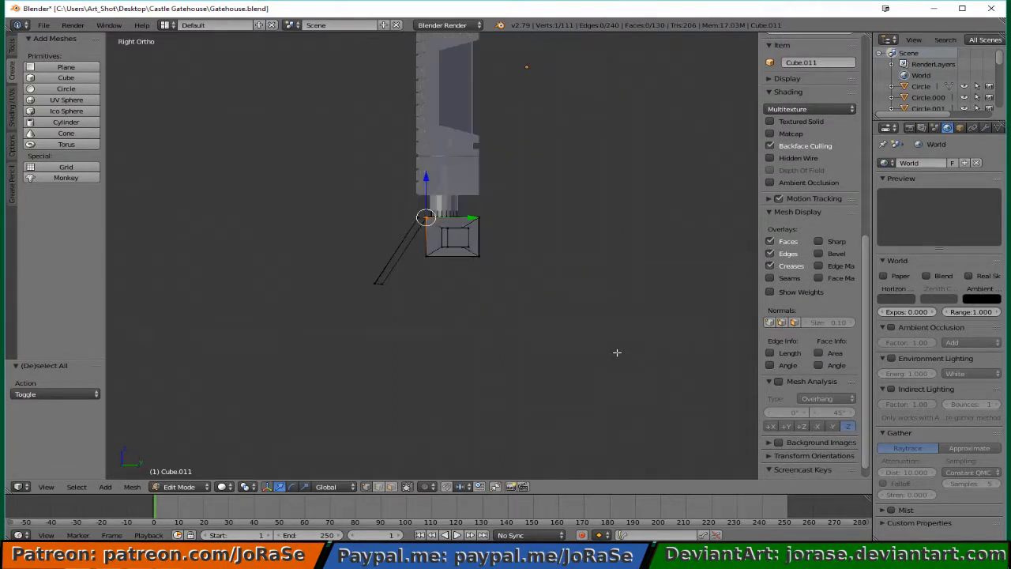
pyautogui.press('e')
pyautogui.click(574, 363)
pyautogui.moveTo(414, 358); pyautogui.dragTo(513, 389, button='middle')
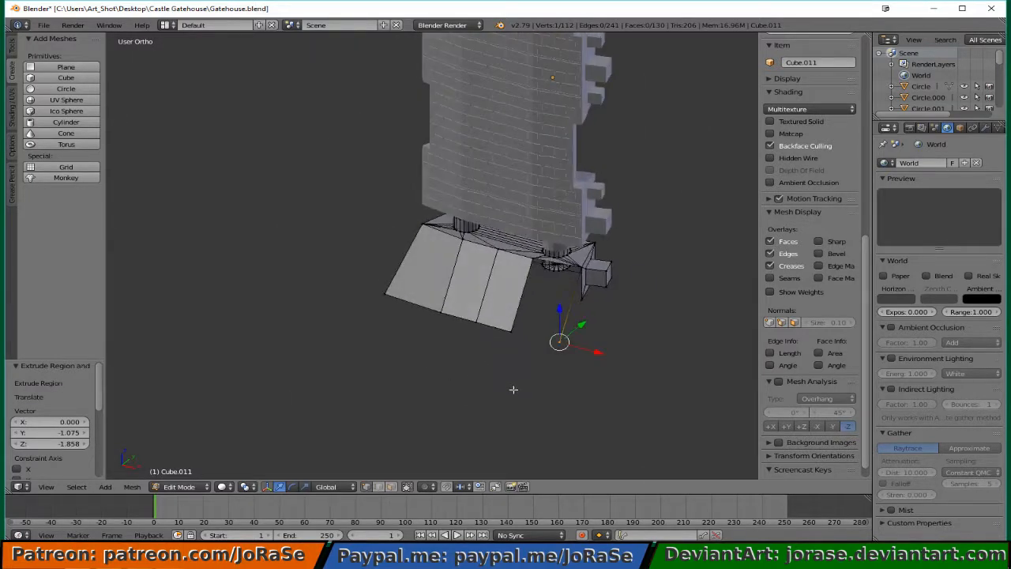
# Fill the last sloped face between the fourth slanted edge and the far corner's slanted edge.
pyautogui.press('b')
pyautogui.moveTo(502, 321); pyautogui.dragTo(515, 340)
pyautogui.press('b')
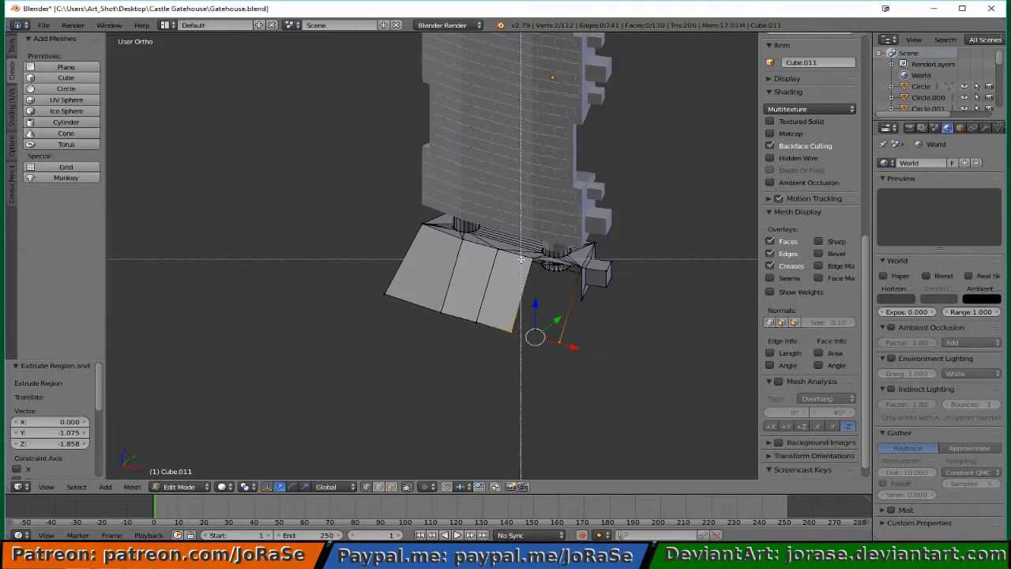
pyautogui.moveTo(520, 256); pyautogui.dragTo(588, 273)
pyautogui.press('b')
pyautogui.press('b')
pyautogui.moveTo(584, 265); pyautogui.dragTo(599, 279, button='middle')
pyautogui.press('f')
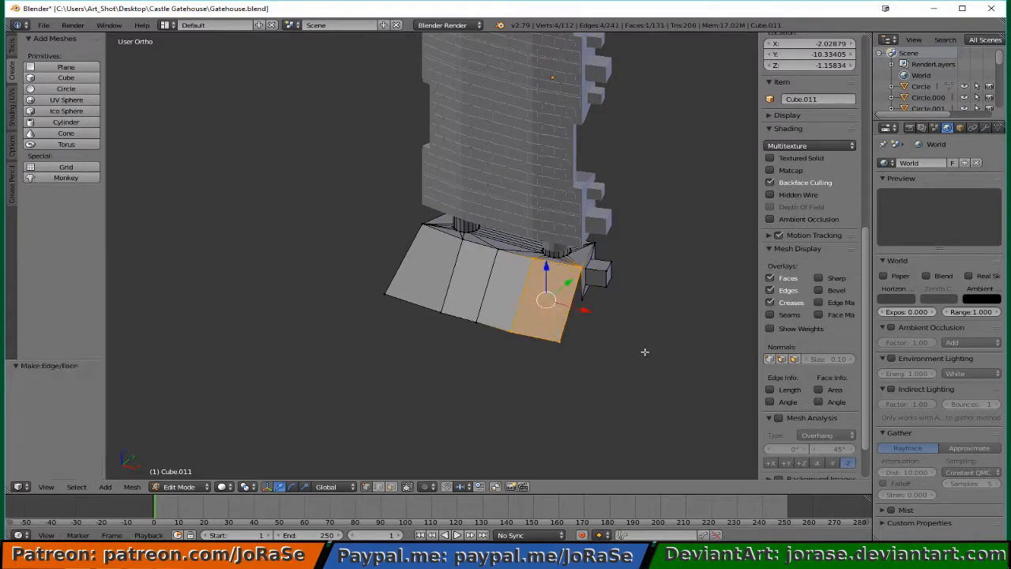
pyautogui.press('a')
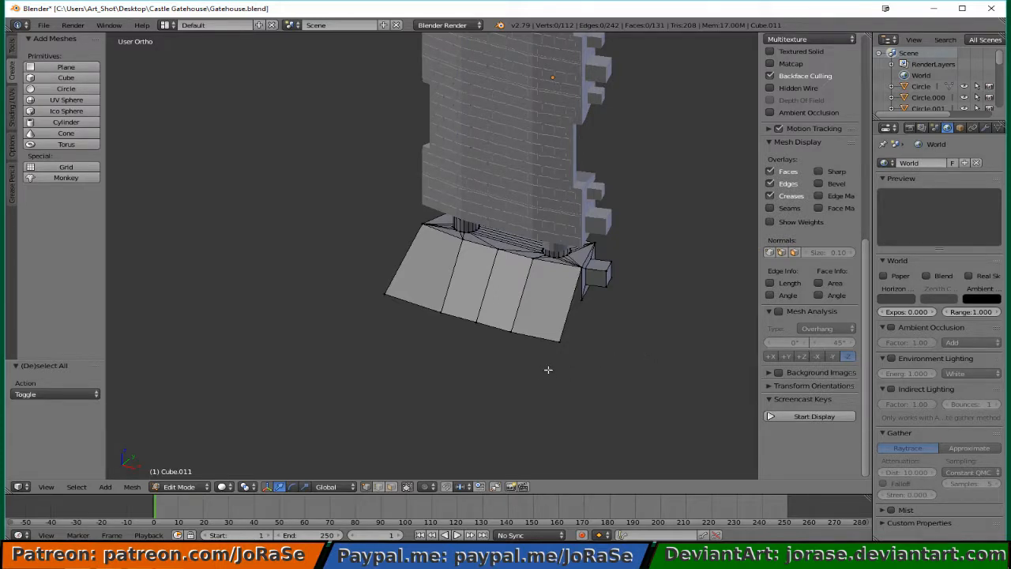
# Raise the five lower vertices of the sloped base by about 0.752 along Z.
pyautogui.moveTo(548, 369); pyautogui.dragTo(458, 347, button='middle')
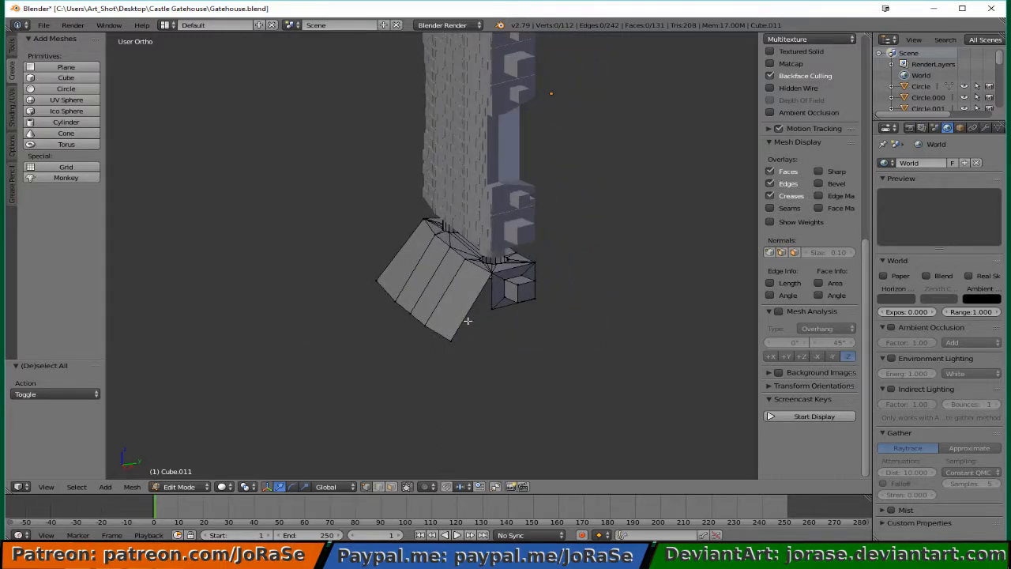
pyautogui.rightClick(445, 335)
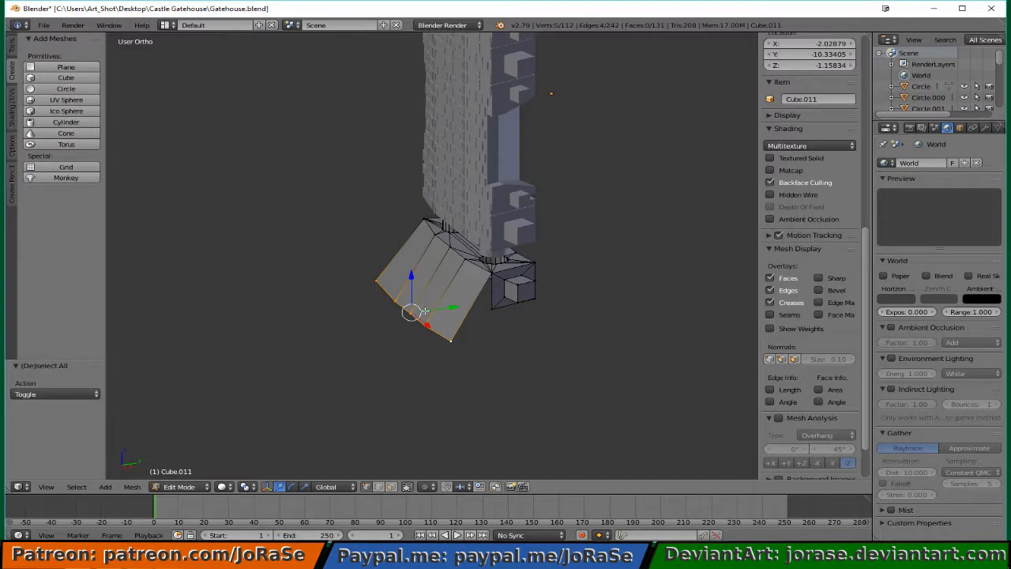
pyautogui.press('KP_3')
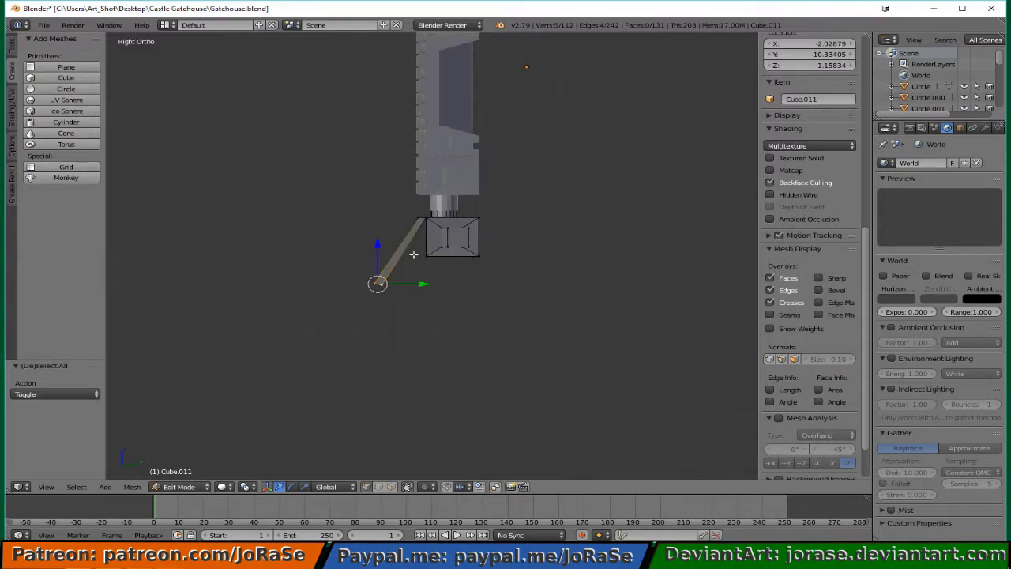
pyautogui.press('g')
pyautogui.press('z')
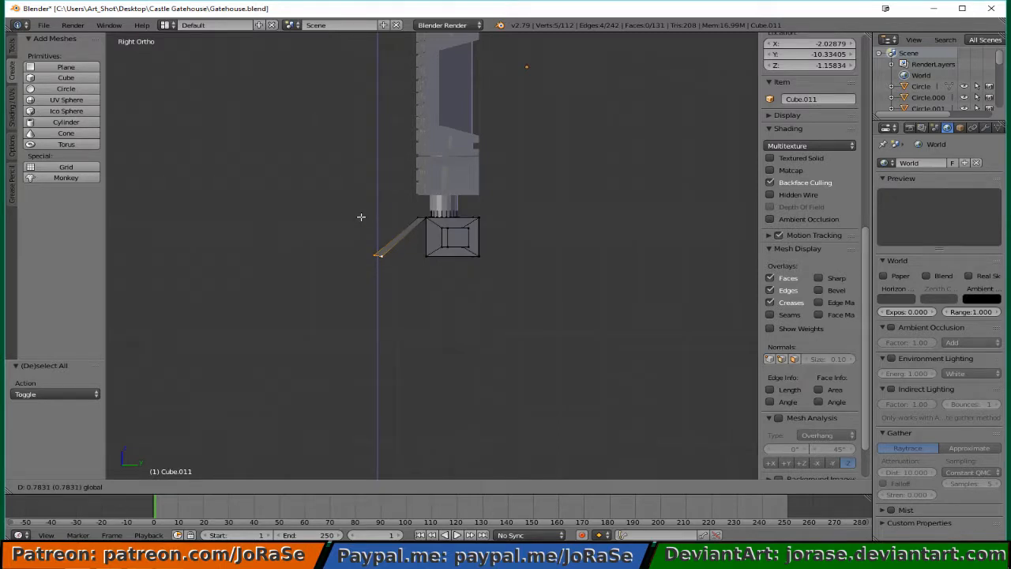
pyautogui.click(362, 218)
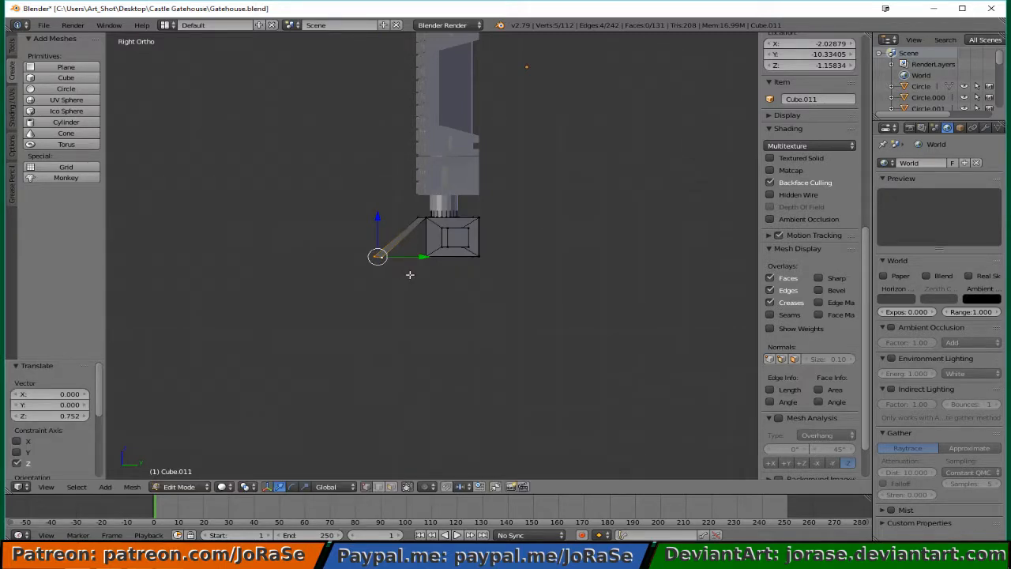
pyautogui.press('a')
# Close the base's end beside the protruding block with a triangular face between the slope and the band's vertical corner edge.
pyautogui.moveTo(384, 278); pyautogui.dragTo(440, 316, button='middle')
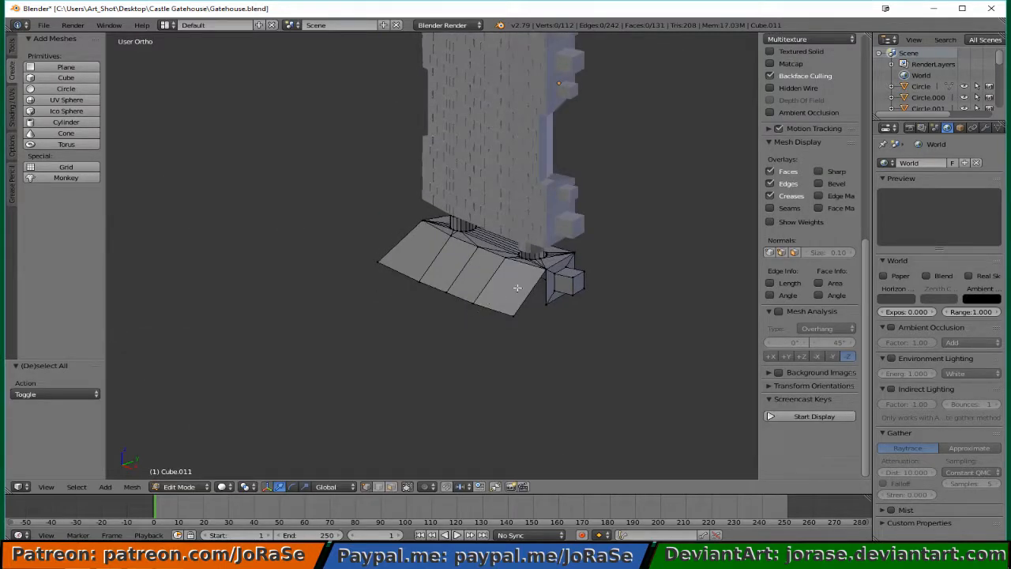
pyautogui.rightClick(513, 313)
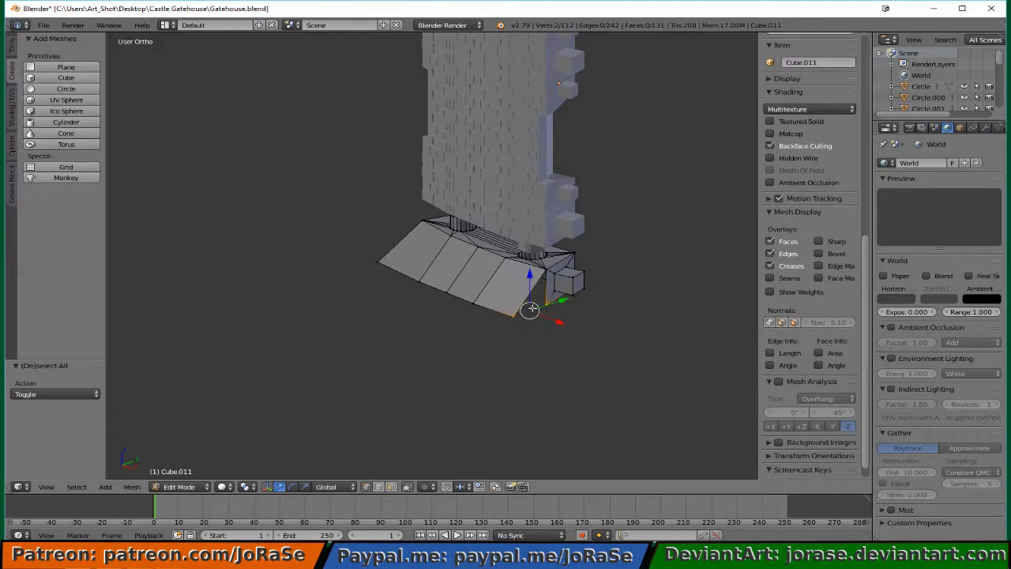
pyautogui.moveTo(537, 264); pyautogui.dragTo(555, 275)
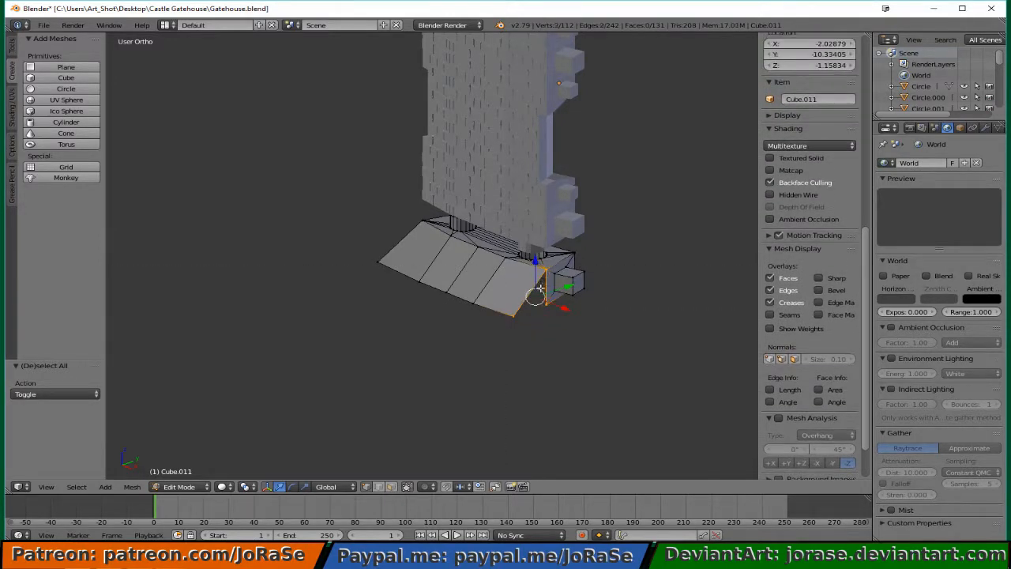
pyautogui.press('f')
pyautogui.press('a')
# Fill the triangular gap between the slope and the band's vertical corner edge at the opposite end.
pyautogui.moveTo(509, 301); pyautogui.dragTo(428, 269, button='middle')
pyautogui.rightClick(431, 266)
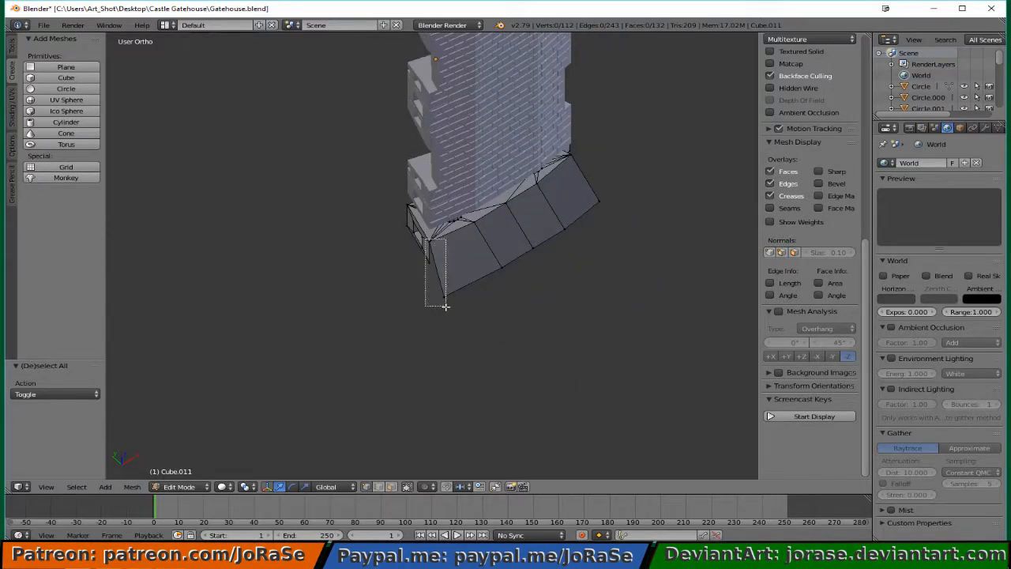
pyautogui.press('f')
pyautogui.press('a')
# In wireframe top view, move the sloped base's outer corner vertex on the negative X side inward by about 0.11 along X.
pyautogui.moveTo(480, 336); pyautogui.dragTo(440, 356, button='middle')
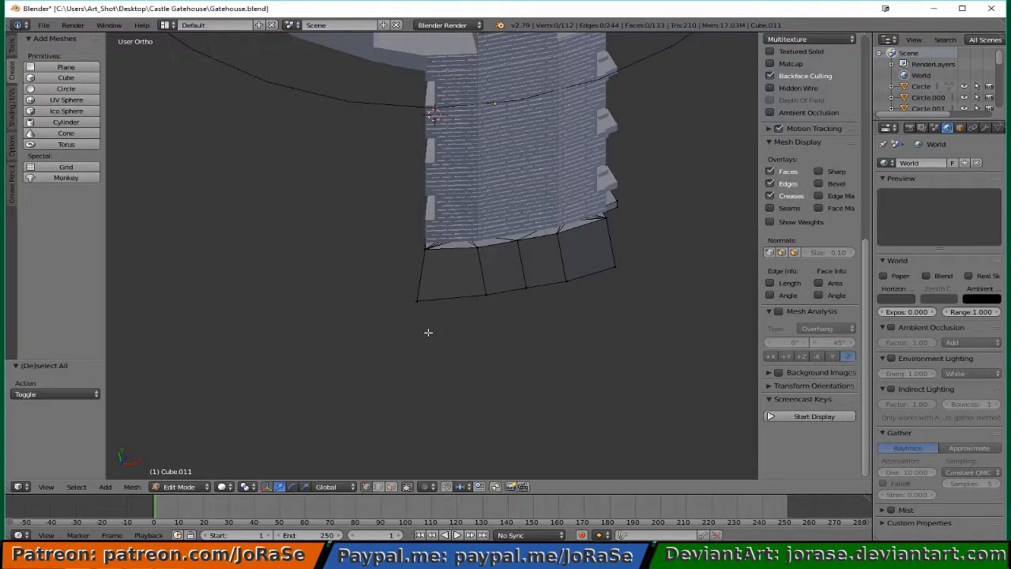
pyautogui.press('z')
pyautogui.press('KP_7')
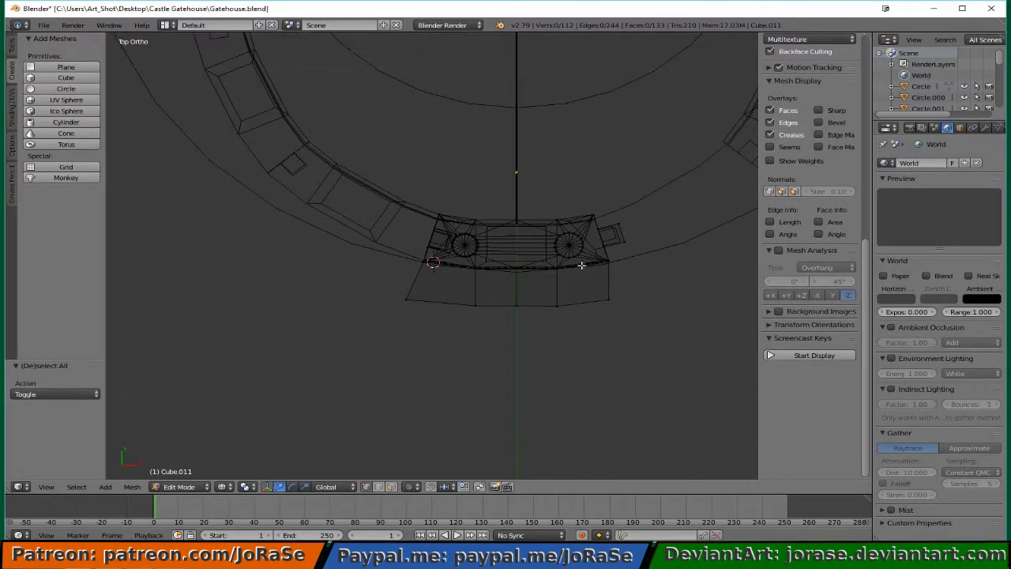
pyautogui.rightClick(387, 294)
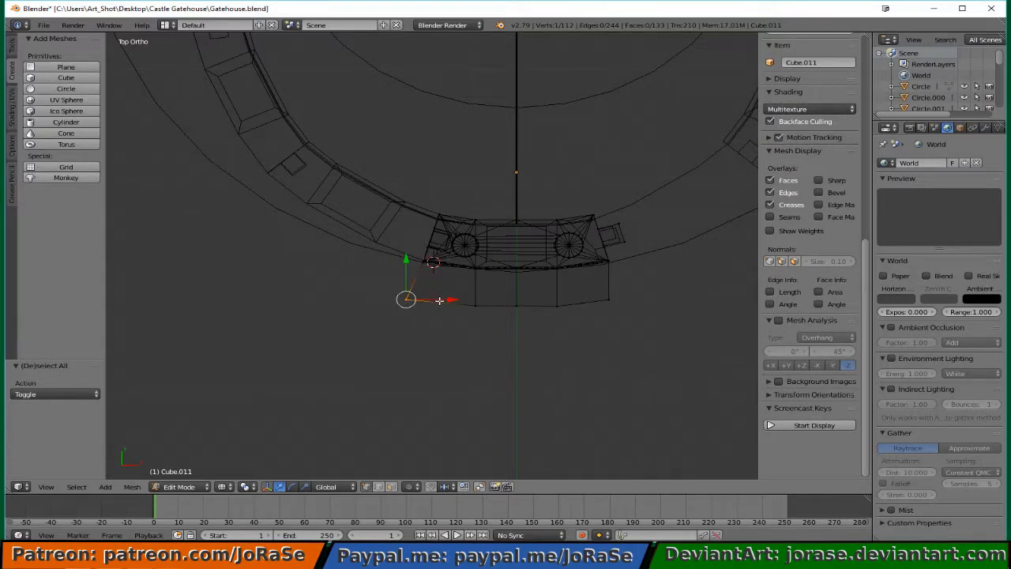
pyautogui.moveTo(439, 300); pyautogui.dragTo(444, 301)
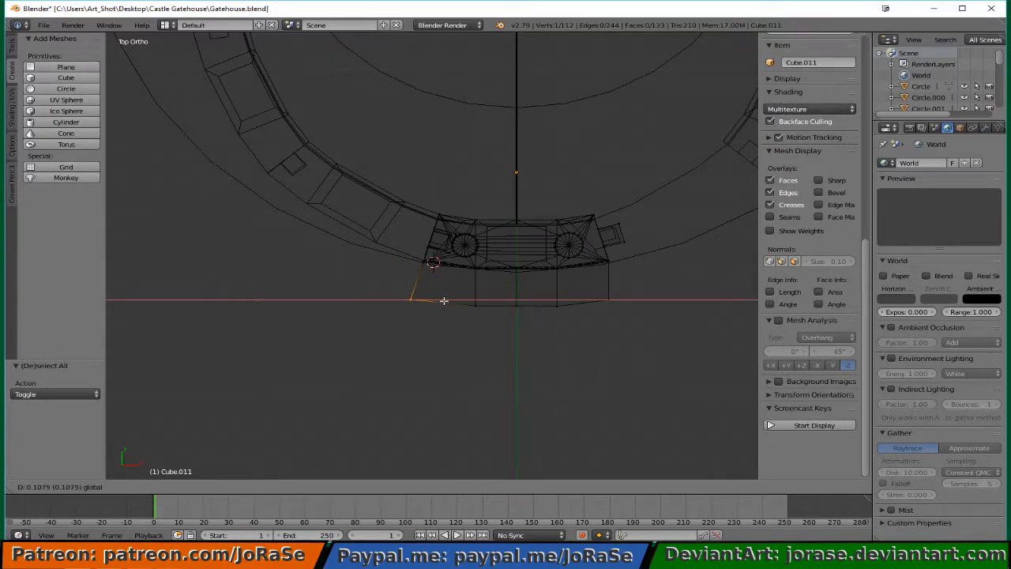
pyautogui.click(445, 300)
pyautogui.press('a')
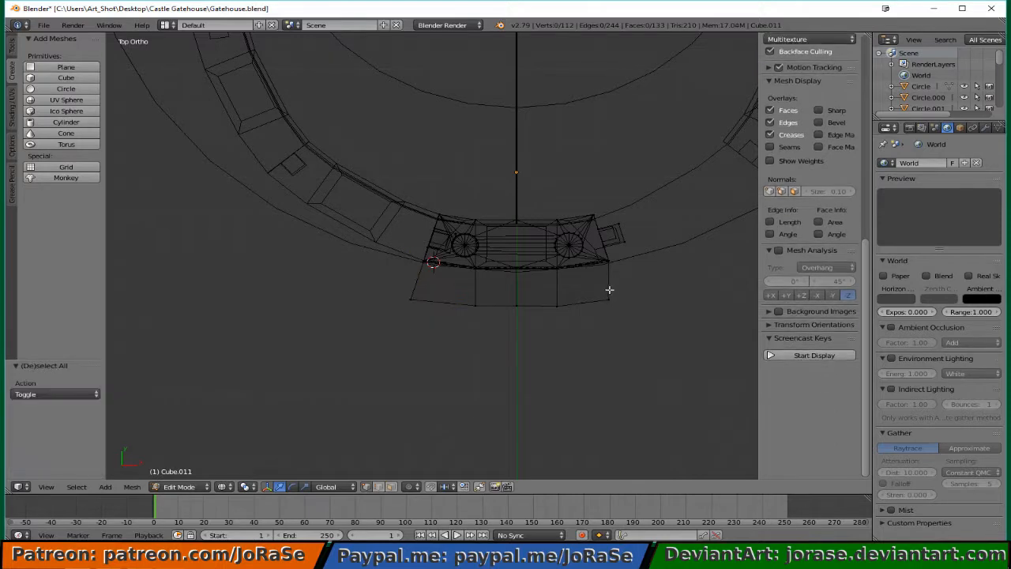
# Move the base's outer corner vertex on the positive X side by 0.230 along X and 0.154 along Y.
pyautogui.press('b')
pyautogui.moveTo(602, 289); pyautogui.dragTo(628, 339)
pyautogui.press('g')
pyautogui.press('x')
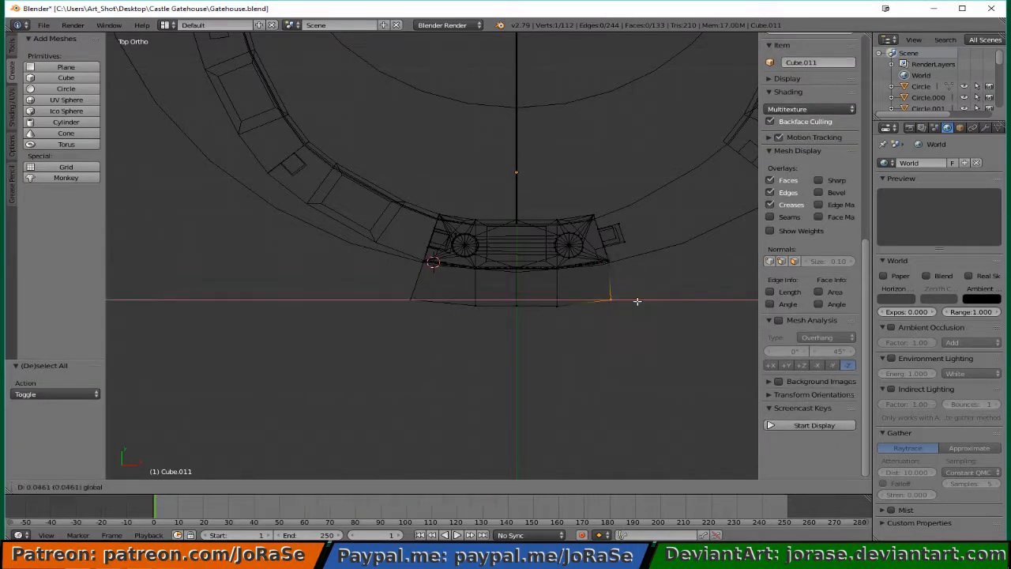
pyautogui.click(644, 302)
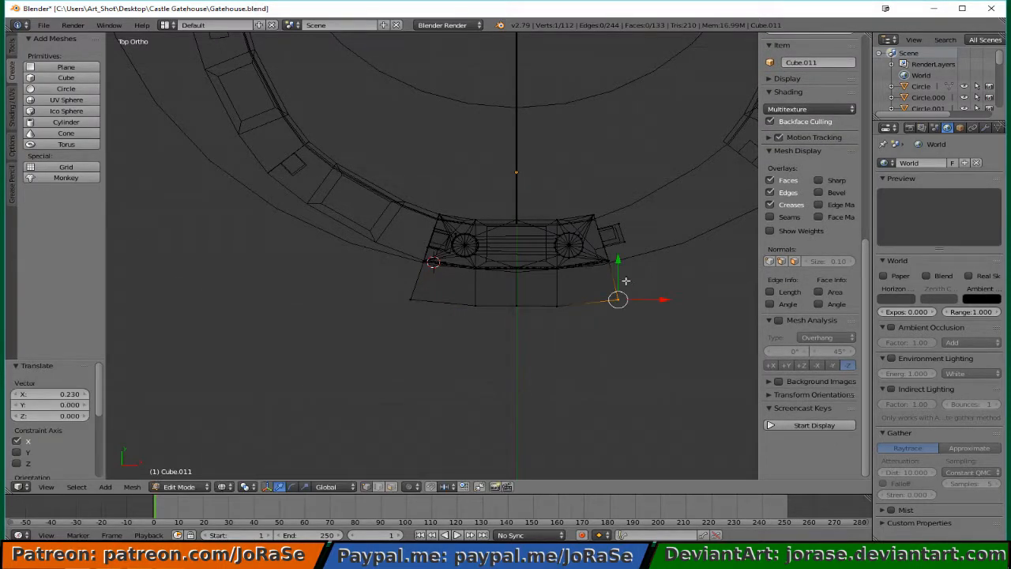
pyautogui.press('g')
pyautogui.press('y')
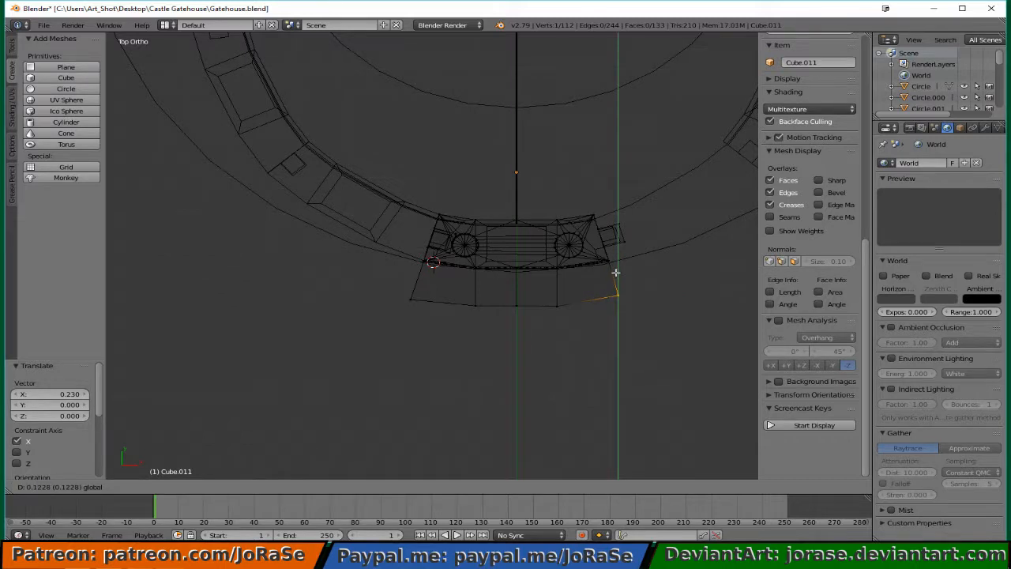
pyautogui.click(616, 271)
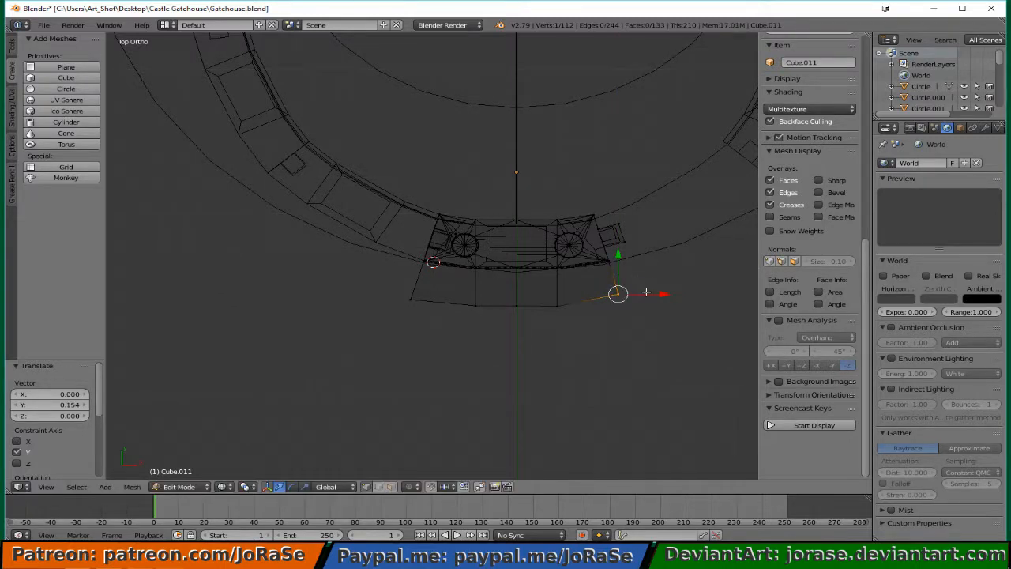
# Fine-tune the positive X outer corner by 0.031 along X and -0.061 along Y.
pyautogui.press('g')
pyautogui.press('x')
pyautogui.click(644, 292)
pyautogui.press('g')
pyautogui.press('y')
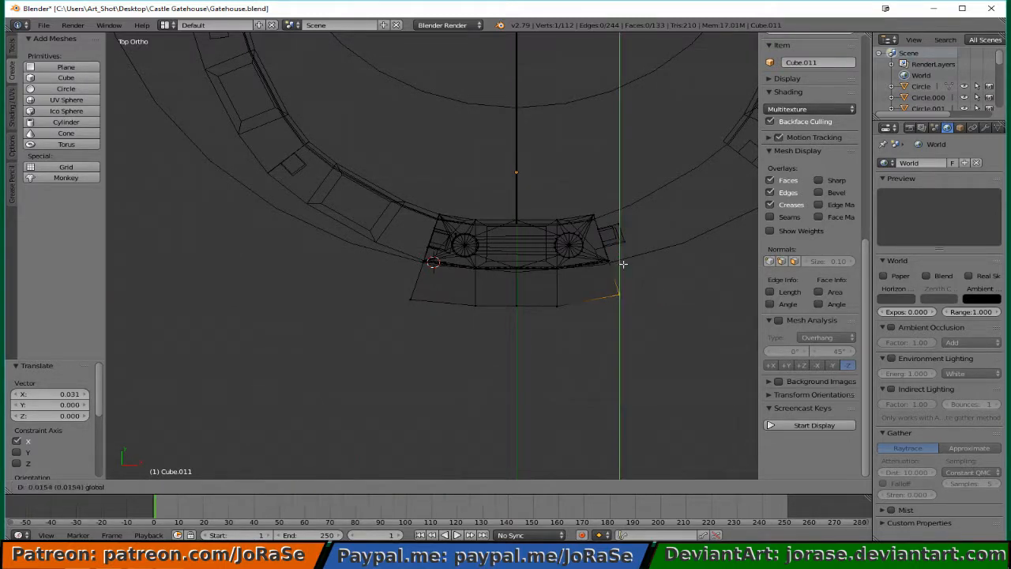
pyautogui.click(624, 266)
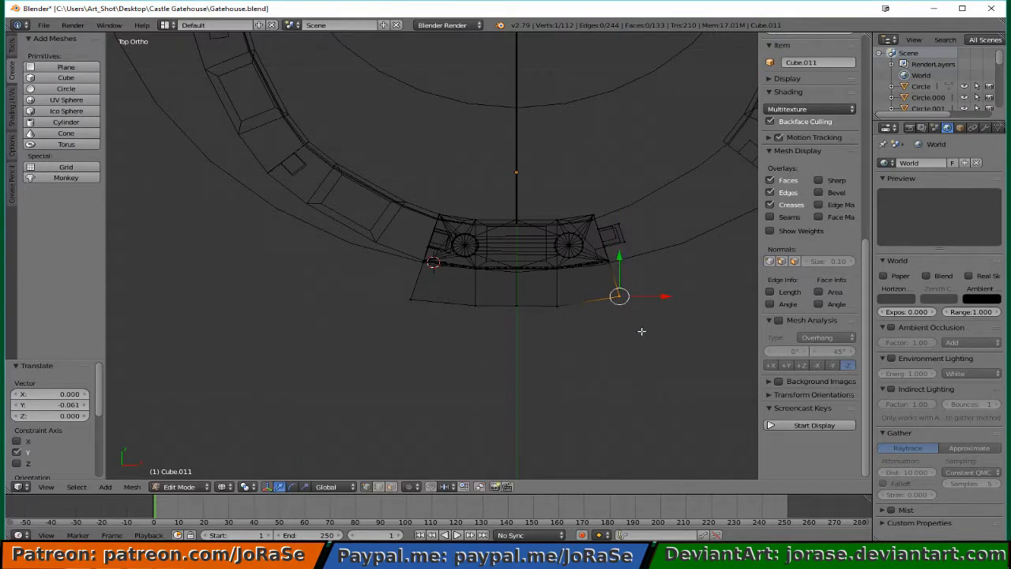
pyautogui.press('a')
# In solid view, select the base's bottom edge loop and lower it 0.798 along Z, plus a small further amount.
pyautogui.moveTo(597, 359); pyautogui.dragTo(529, 314, button='middle')
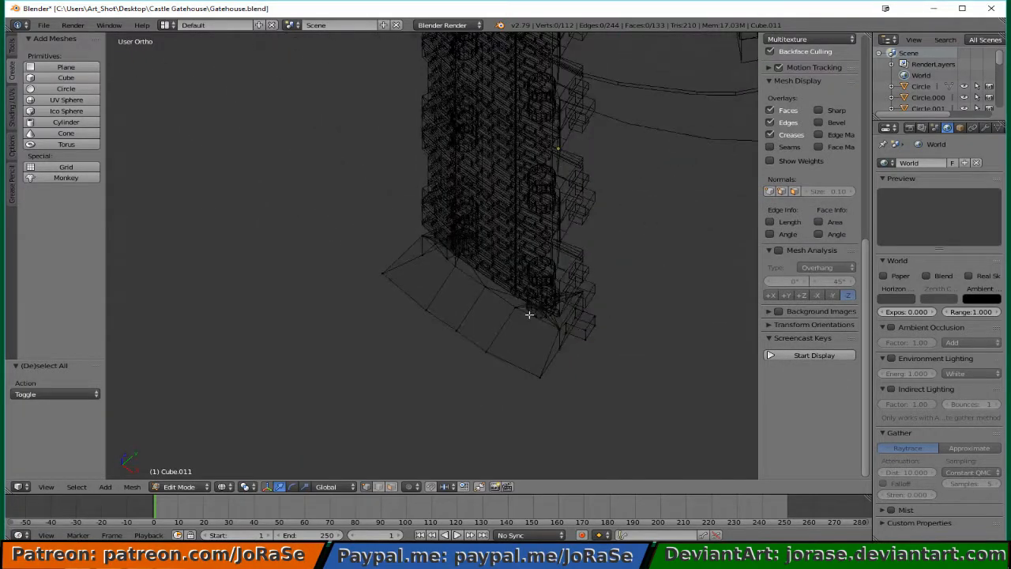
pyautogui.moveTo(567, 368)
pyautogui.mouseDown(button='middle')
pyautogui.moveTo(536, 369)
pyautogui.moveTo(495, 343)
pyautogui.moveTo(561, 354)
pyautogui.mouseUp(button='middle')
pyautogui.press('z')
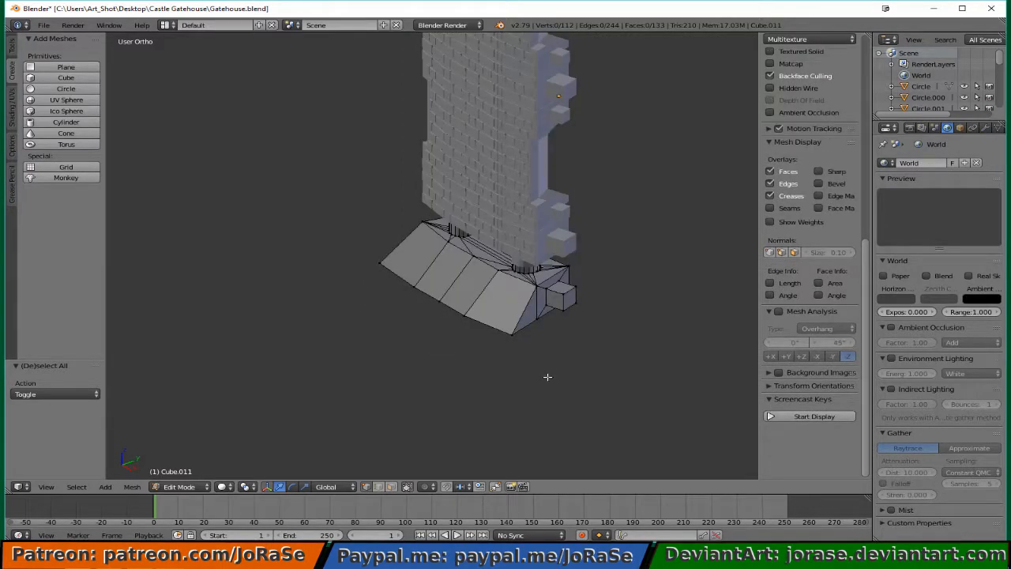
pyautogui.moveTo(497, 351); pyautogui.dragTo(456, 355, button='middle')
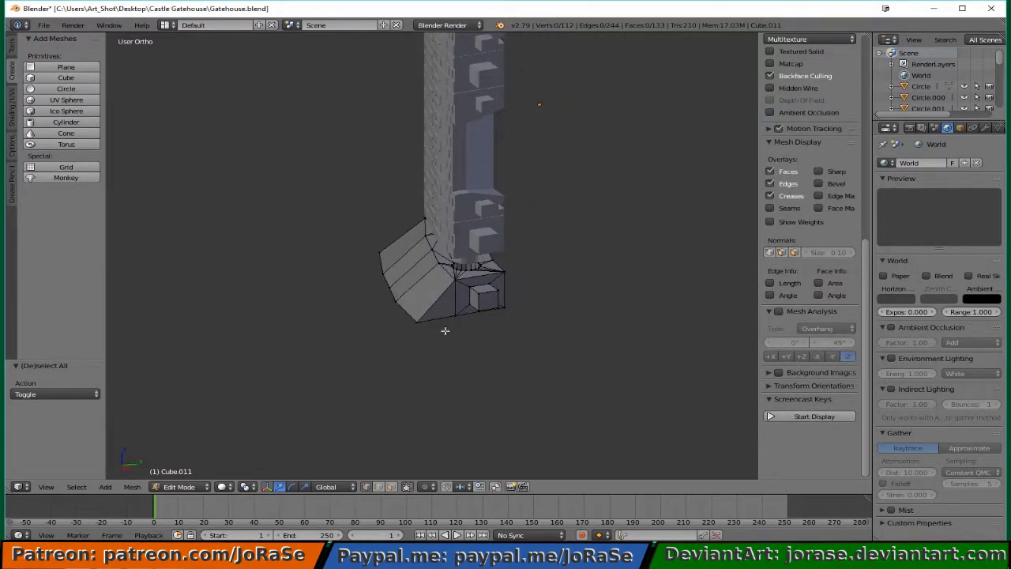
pyautogui.press('l')
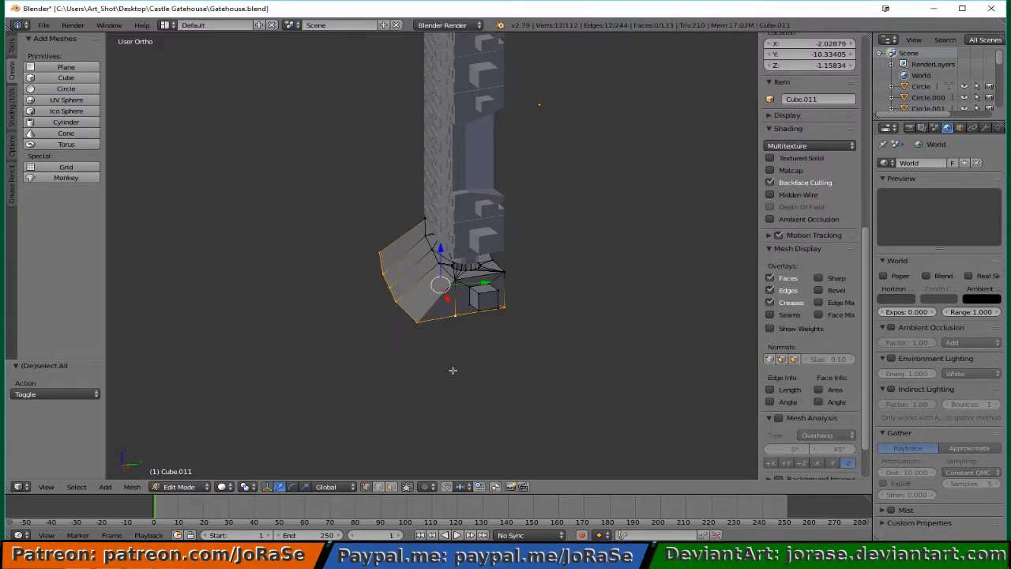
pyautogui.moveTo(453, 369)
pyautogui.mouseDown(button='middle')
pyautogui.moveTo(440, 318)
pyautogui.moveTo(448, 365)
pyautogui.mouseUp(button='middle')
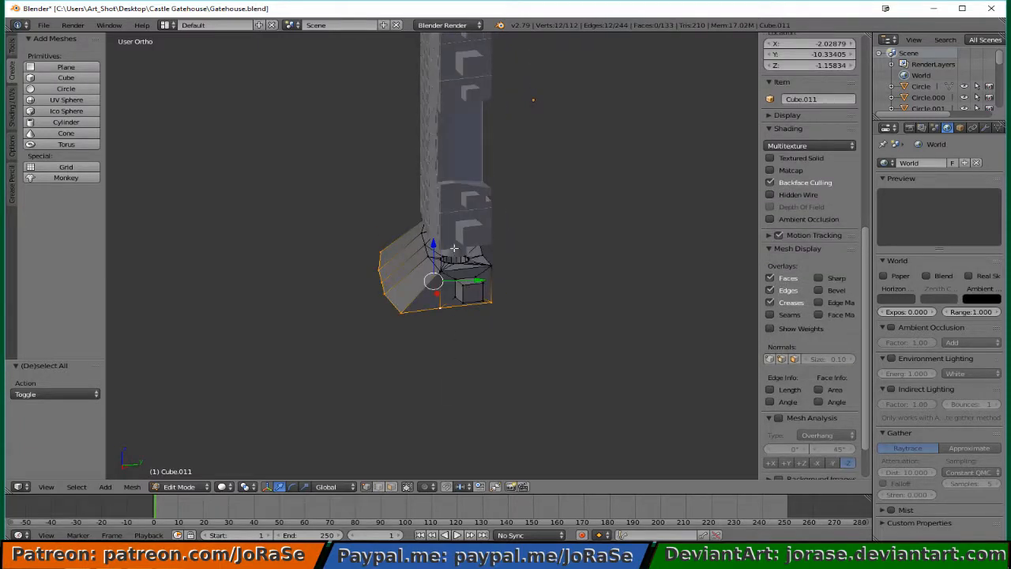
pyautogui.moveTo(433, 244); pyautogui.dragTo(441, 269)
pyautogui.moveTo(480, 387); pyautogui.dragTo(464, 372, button='middle')
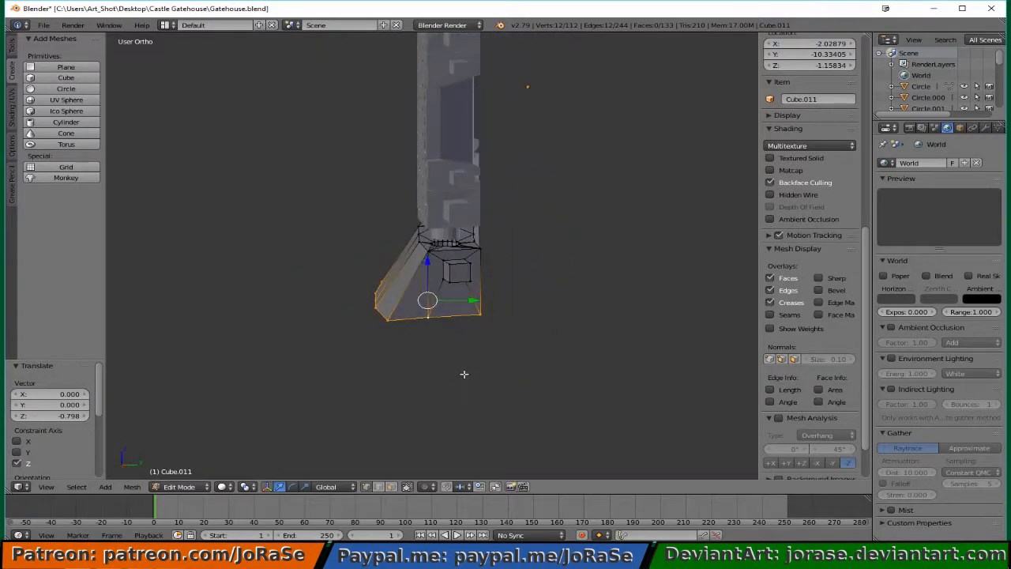
pyautogui.moveTo(429, 263); pyautogui.dragTo(426, 288)
pyautogui.press('a')
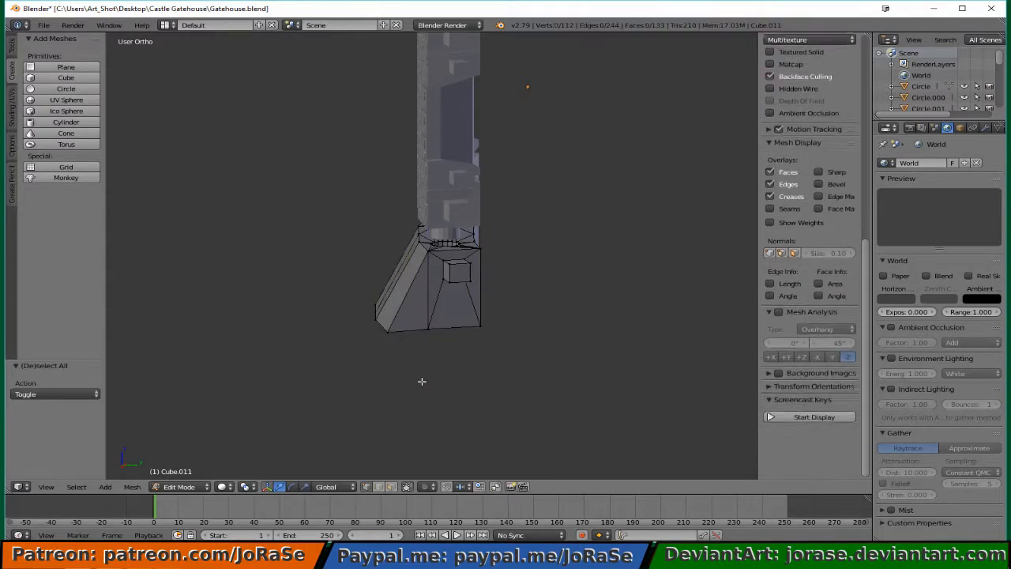
# Leave the base mesh, duplicate the lowest brick wall section in place, and open the copy for mesh editing.
pyautogui.moveTo(420, 379); pyautogui.dragTo(542, 385, button='middle')
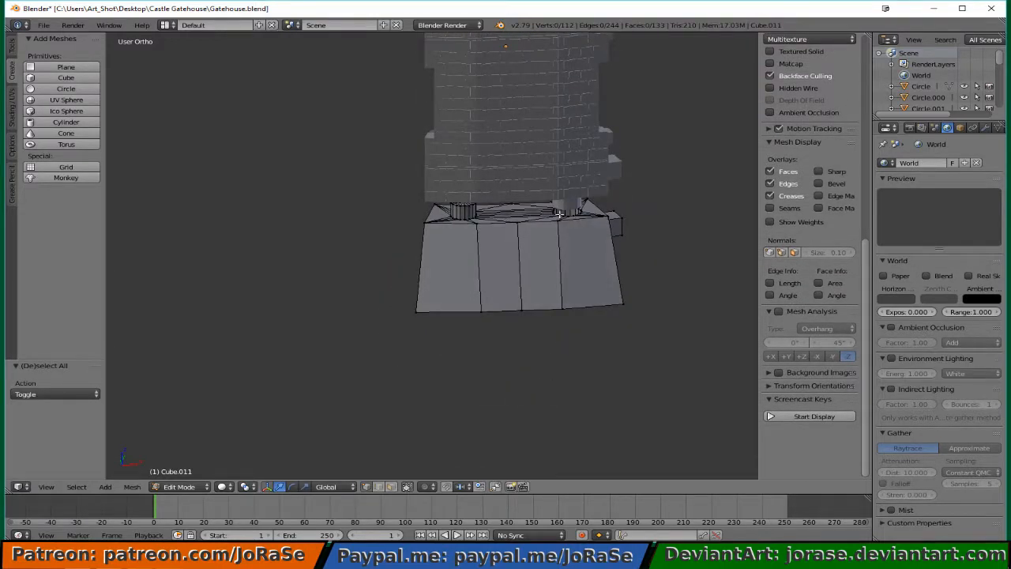
pyautogui.press('Tab')
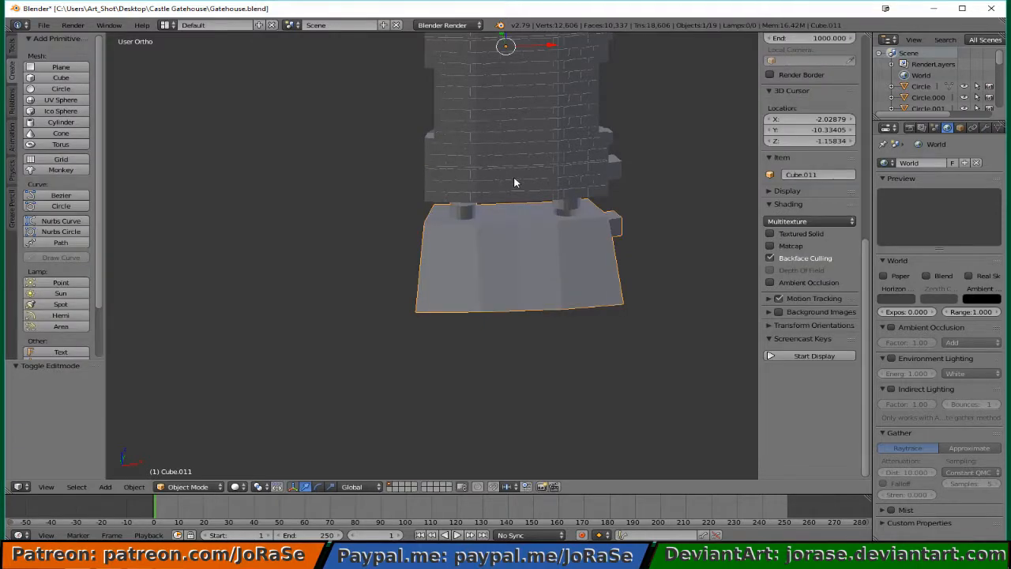
pyautogui.rightClick(517, 204)
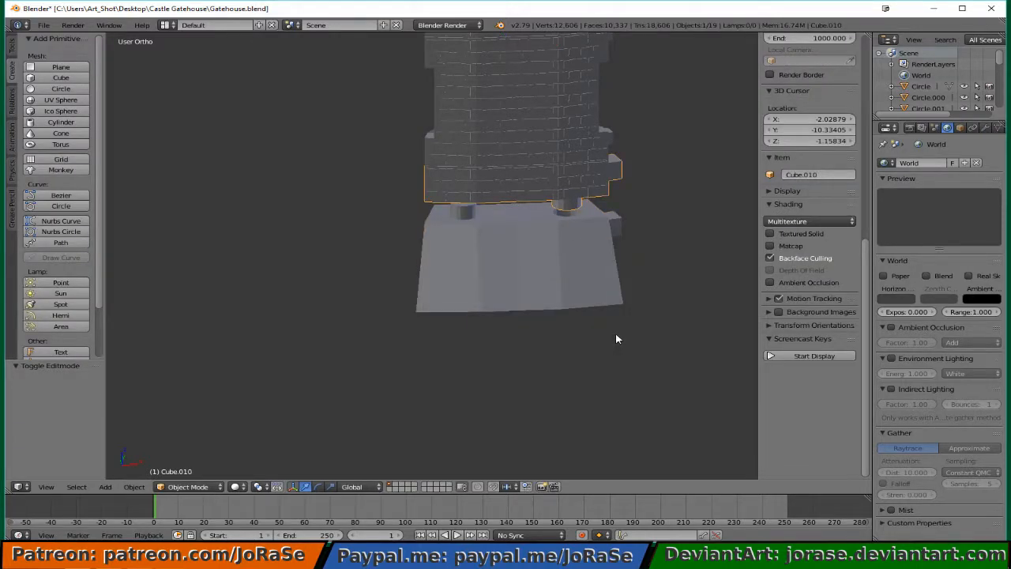
pyautogui.hotkey('shift', 'd')
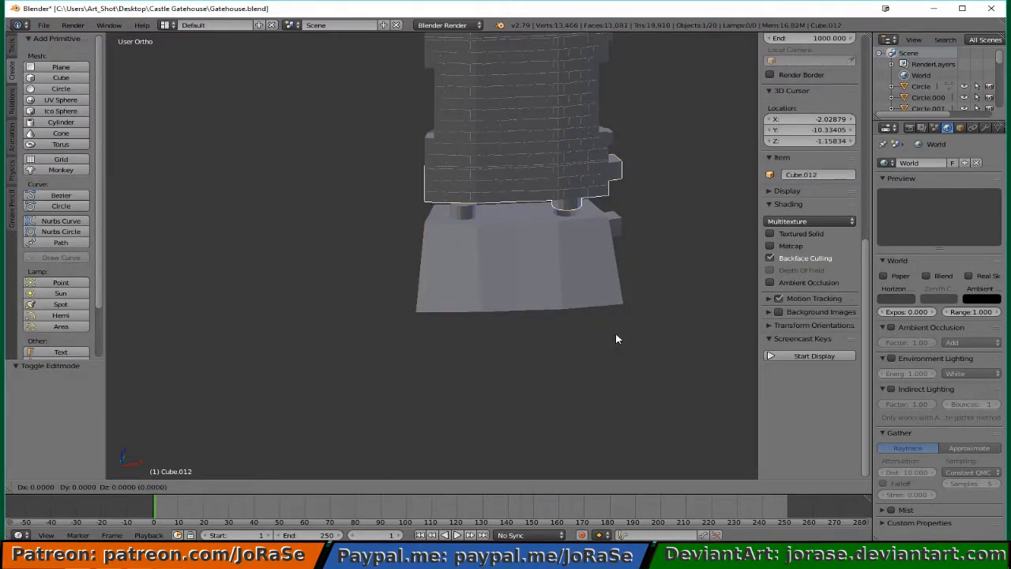
pyautogui.rightClick(616, 338)
pyautogui.press('Tab')
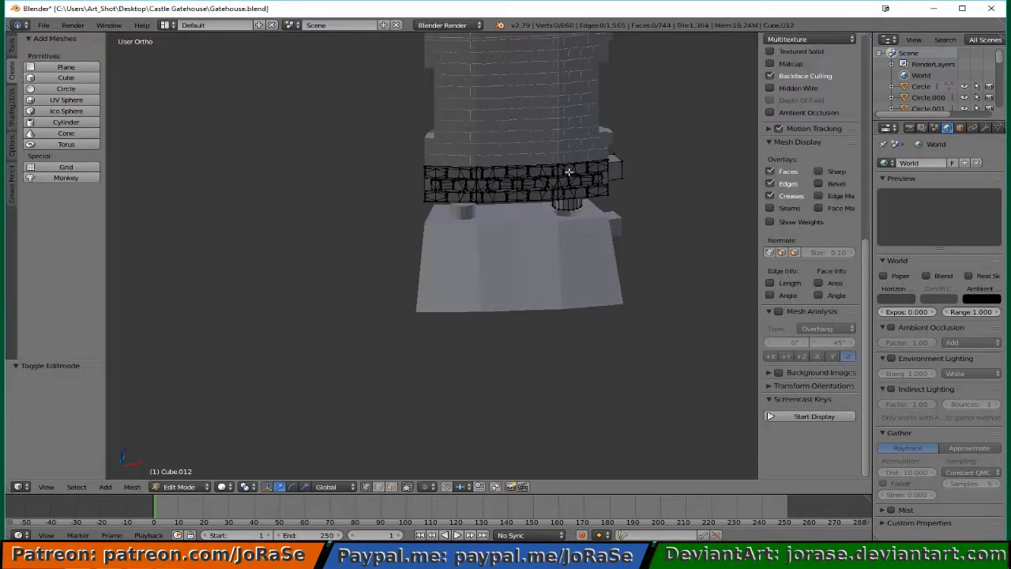
# In wireframe top view, select the duplicate's facing bricks from the negative X outer corner to just past the first bend.
pyautogui.moveTo(669, 302); pyautogui.dragTo(571, 316, button='middle')
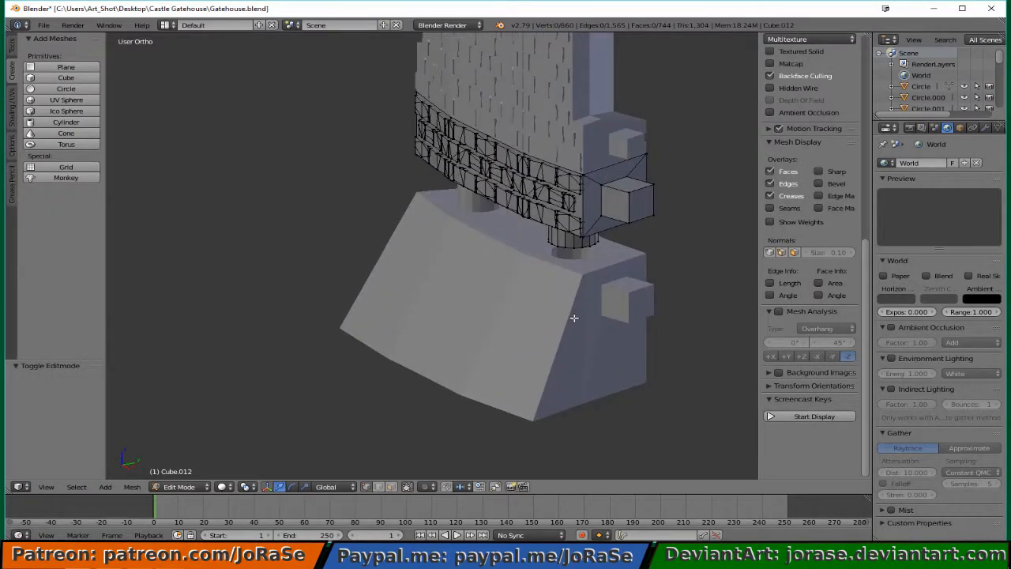
pyautogui.scroll(3, 574, 318)
pyautogui.press('KP_7')
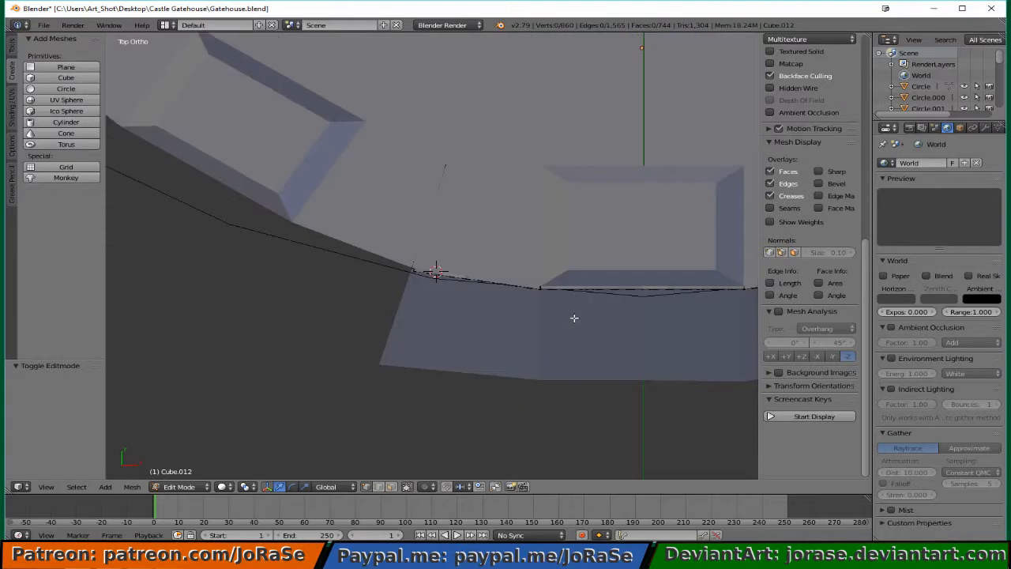
pyautogui.press('z')
pyautogui.scroll(4, 427, 273)
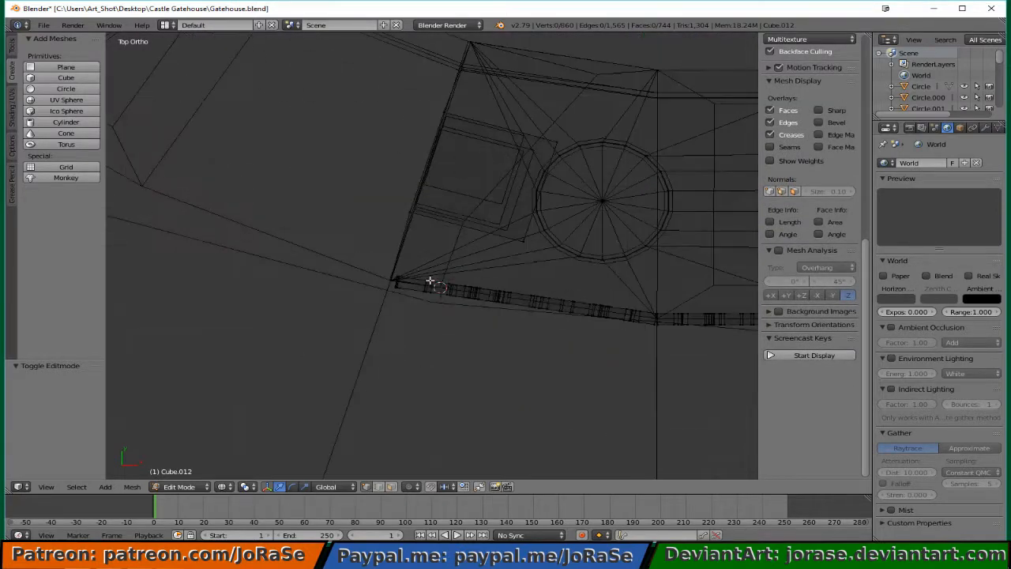
pyautogui.press('b')
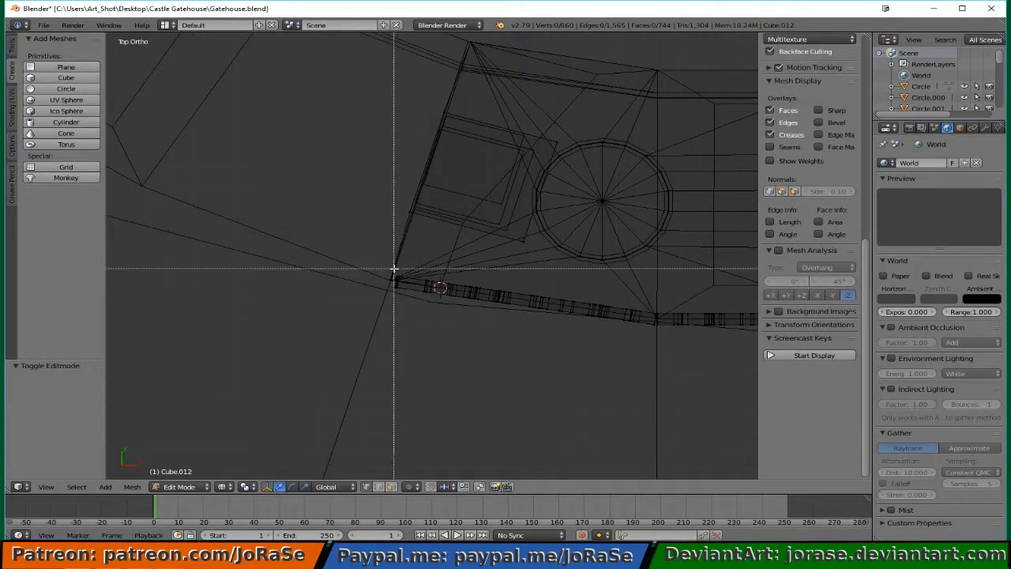
pyautogui.moveTo(394, 267)
pyautogui.mouseDown()
pyautogui.moveTo(417, 319)
pyautogui.moveTo(486, 324)
pyautogui.moveTo(648, 375)
pyautogui.mouseUp()
pyautogui.press('b')
pyautogui.press('b')
pyautogui.moveTo(615, 308); pyautogui.dragTo(704, 387)
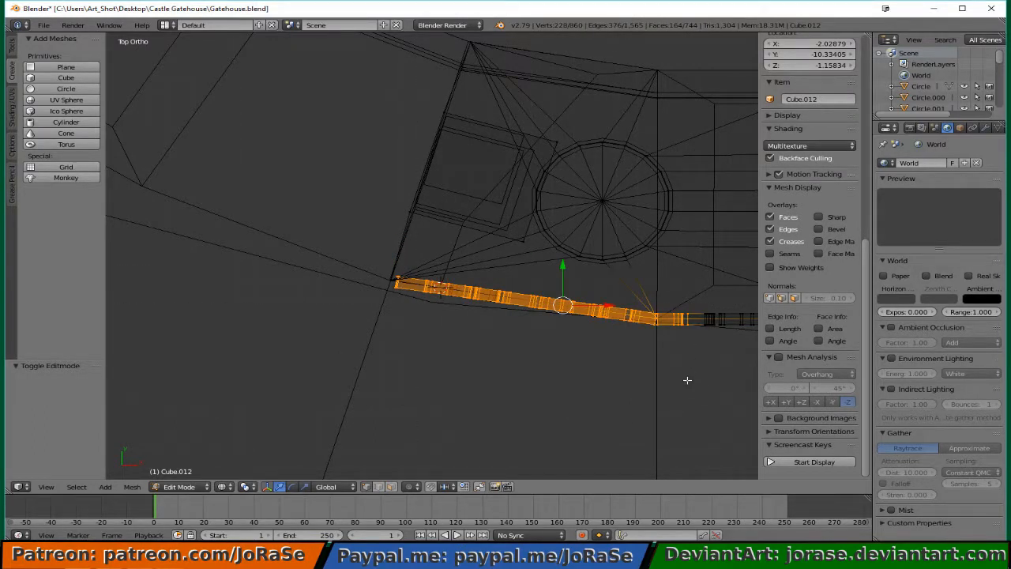
# Deselect the wall's upper and lower vertices at the first bend, leaving the bricks selected, and check the brick selection.
pyautogui.moveTo(684, 379); pyautogui.dragTo(485, 374, button='middle')
pyautogui.moveTo(547, 378); pyautogui.dragTo(576, 384, button='middle')
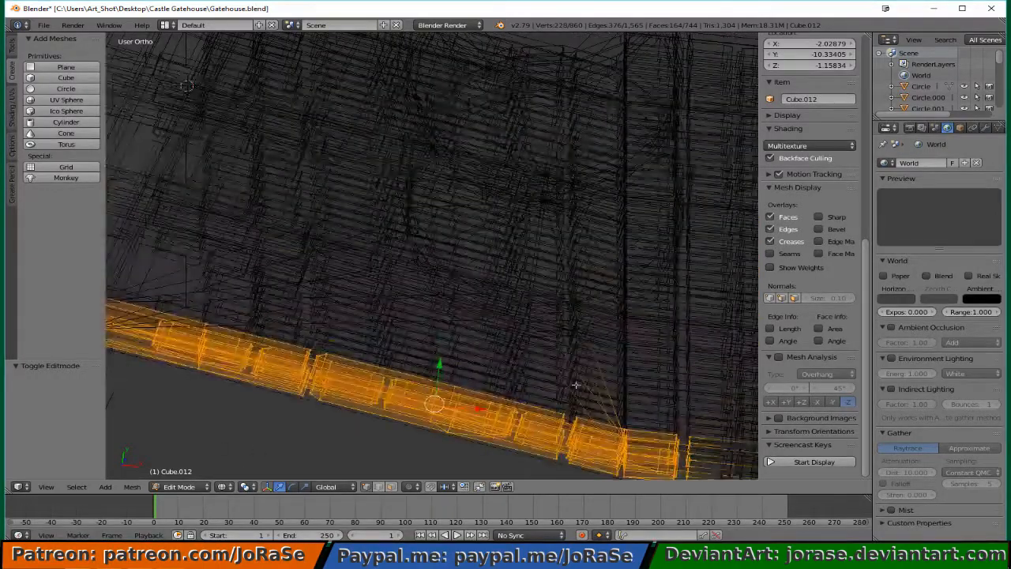
pyautogui.moveTo(575, 423); pyautogui.dragTo(574, 406, button='middle')
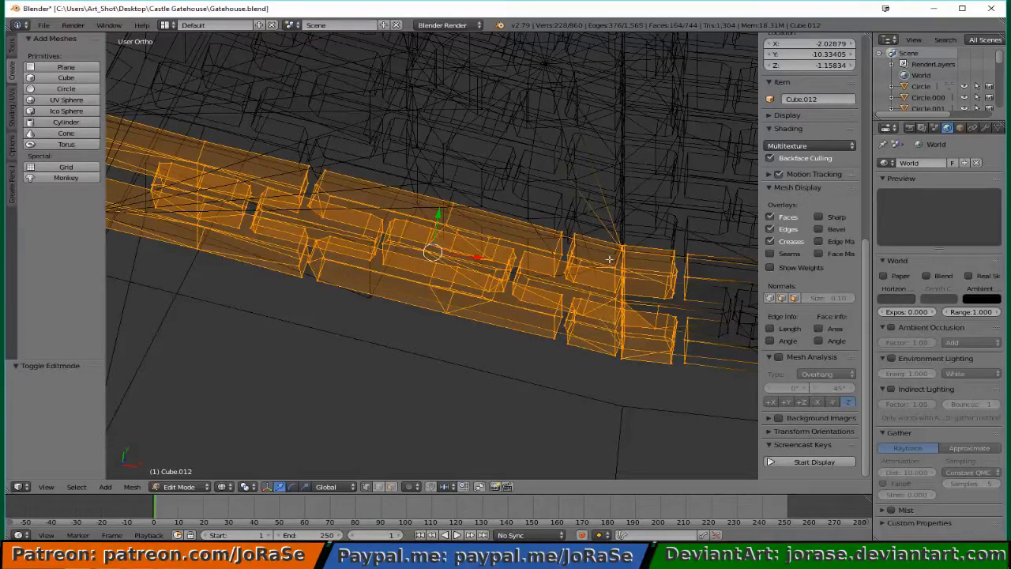
pyautogui.keyDown('shift'); pyautogui.rightClick(607, 247); pyautogui.keyUp('shift')
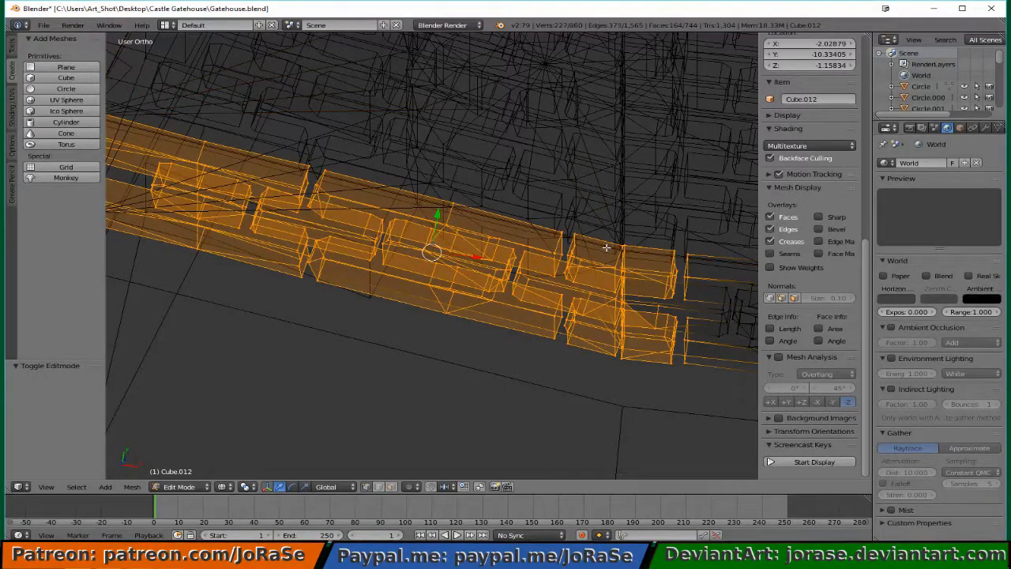
pyautogui.keyDown('shift'); pyautogui.rightClick(604, 345); pyautogui.keyUp('shift')
pyautogui.keyDown('shift'); pyautogui.rightClick(605, 345); pyautogui.keyUp('shift')
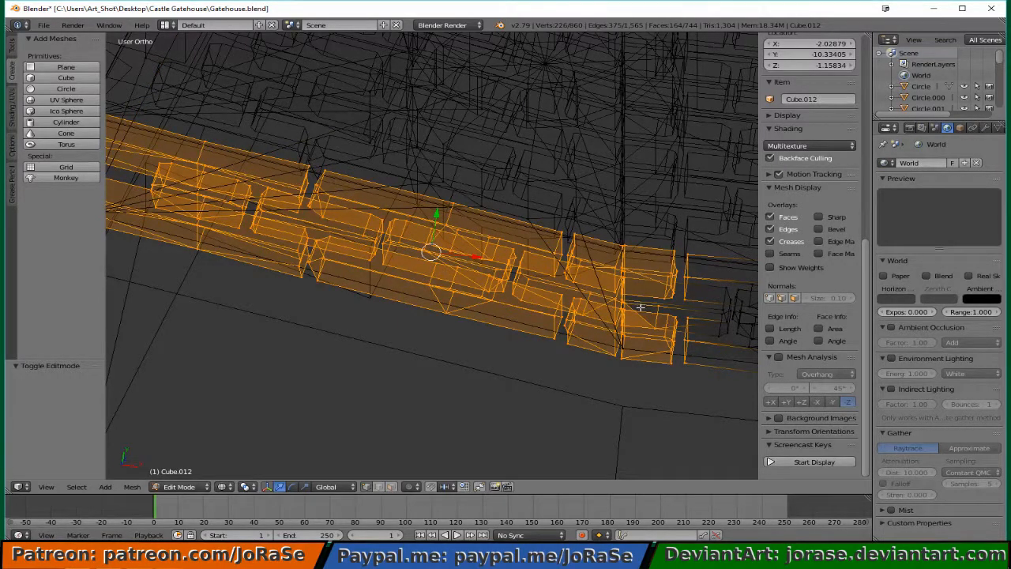
pyautogui.moveTo(635, 323); pyautogui.dragTo(623, 309, button='middle')
pyautogui.scroll(-2, 625, 305)
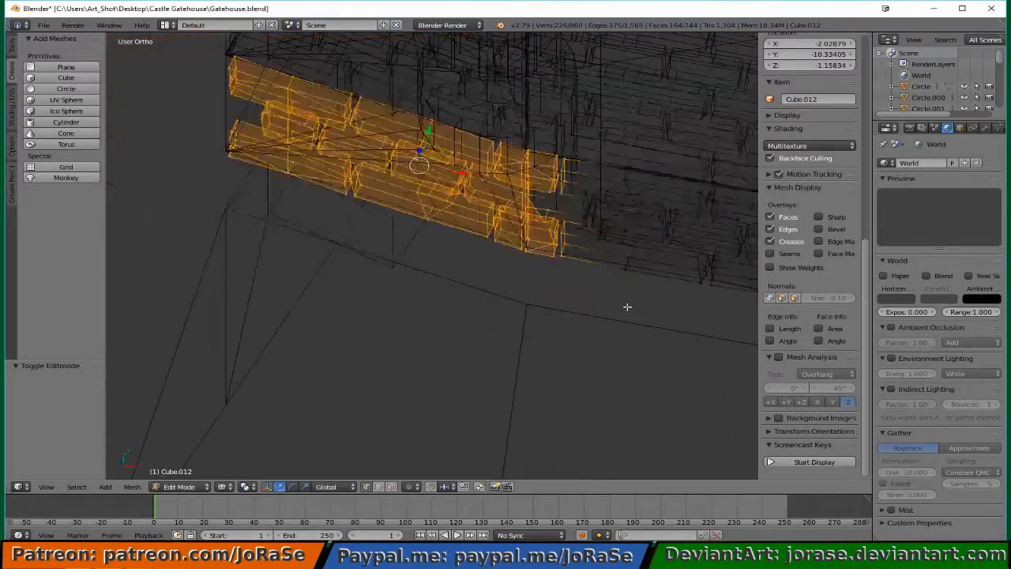
pyautogui.press('z')
pyautogui.scroll(6, 625, 292)
pyautogui.keyDown('shift'); pyautogui.moveTo(655, 228); pyautogui.dragTo(576, 470, button='middle'); pyautogui.keyUp('shift')
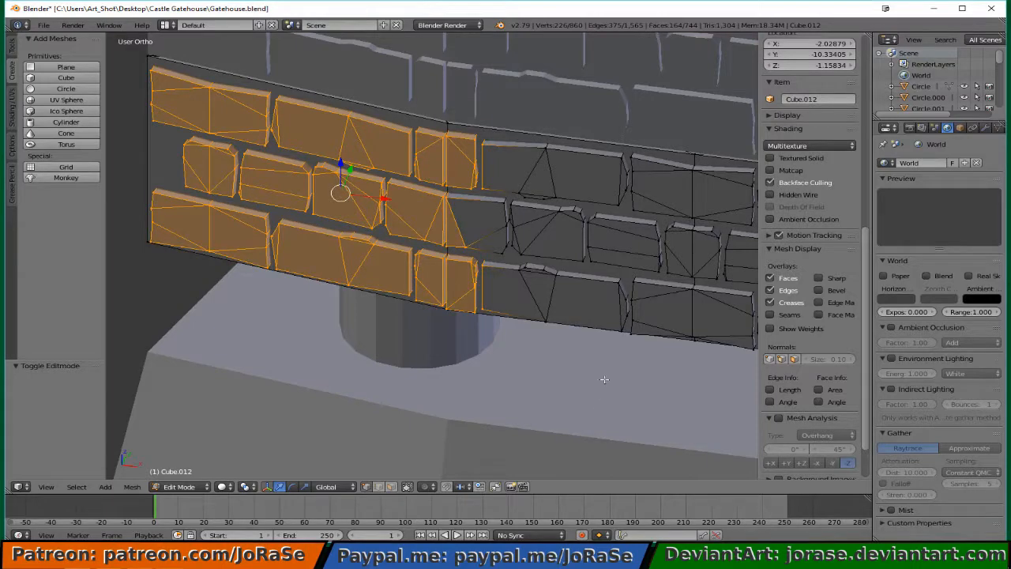
pyautogui.press('z')
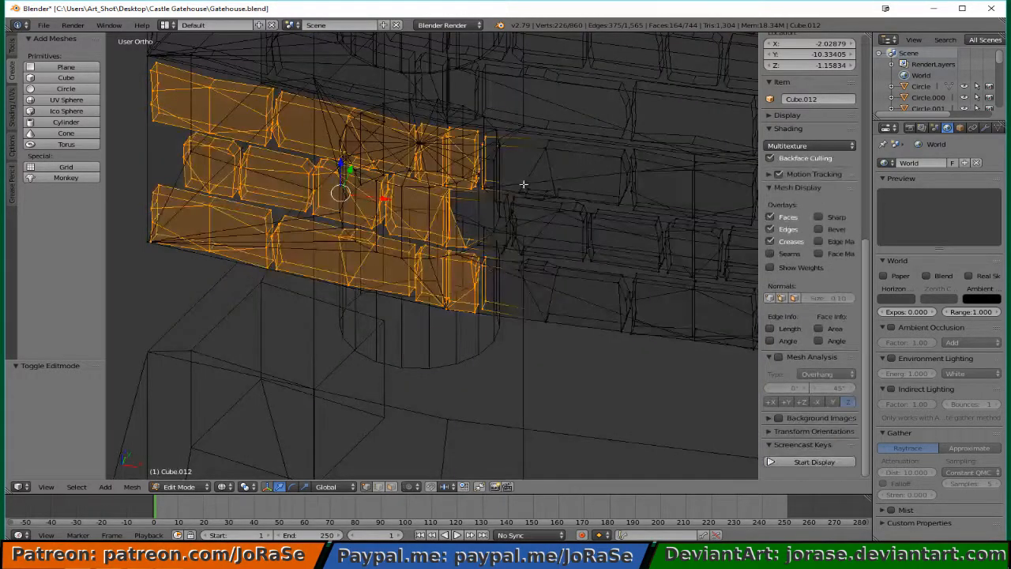
# In wireframe top view, extend the facing-brick selection along the straight middle stretch of the wall to the second bend.
pyautogui.moveTo(521, 185); pyautogui.dragTo(534, 237, button='middle')
pyautogui.press('KP_7')
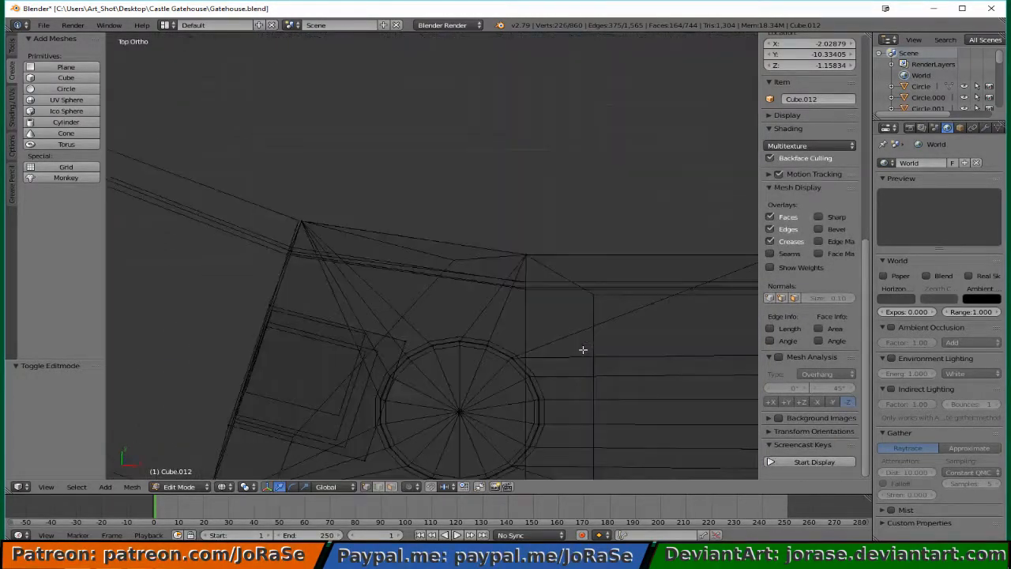
pyautogui.keyDown('shift'); pyautogui.moveTo(583, 349); pyautogui.dragTo(418, 228, button='middle'); pyautogui.keyUp('shift')
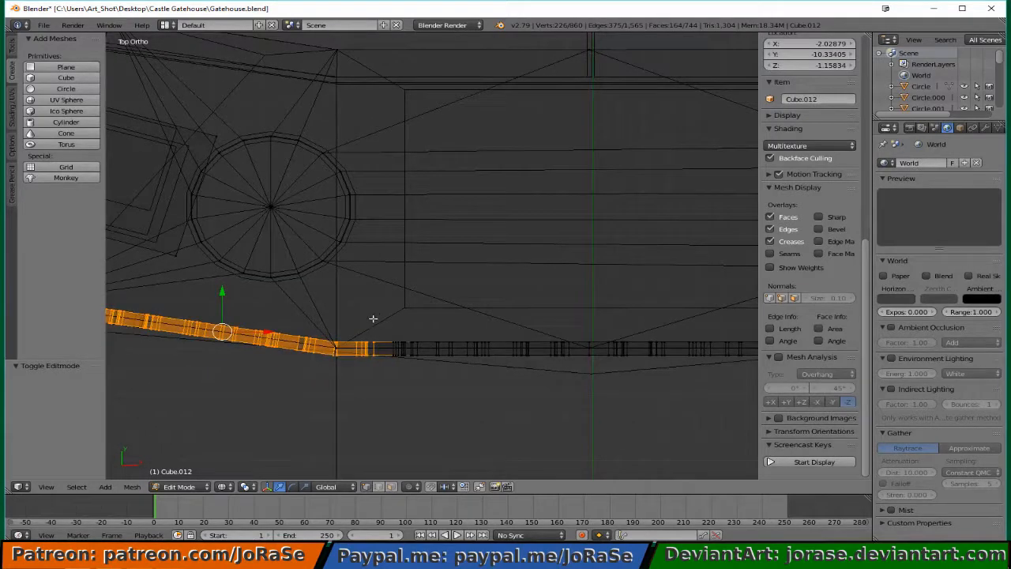
pyautogui.press('b')
pyautogui.moveTo(380, 327); pyautogui.dragTo(710, 365)
pyautogui.keyDown('shift'); pyautogui.moveTo(695, 397); pyautogui.dragTo(421, 350, button='middle'); pyautogui.keyUp('shift')
pyautogui.press('b')
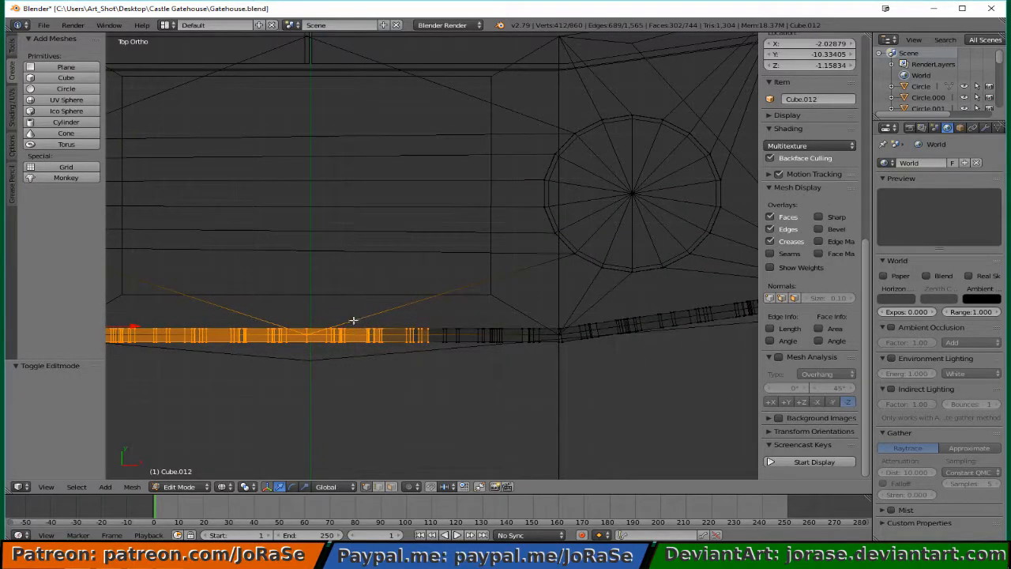
pyautogui.moveTo(353, 321); pyautogui.dragTo(564, 384)
# Deselect the wall body's upper and lower vertices at the middle and second bend, keeping the bricks selected.
pyautogui.moveTo(551, 411); pyautogui.dragTo(550, 392, button='middle')
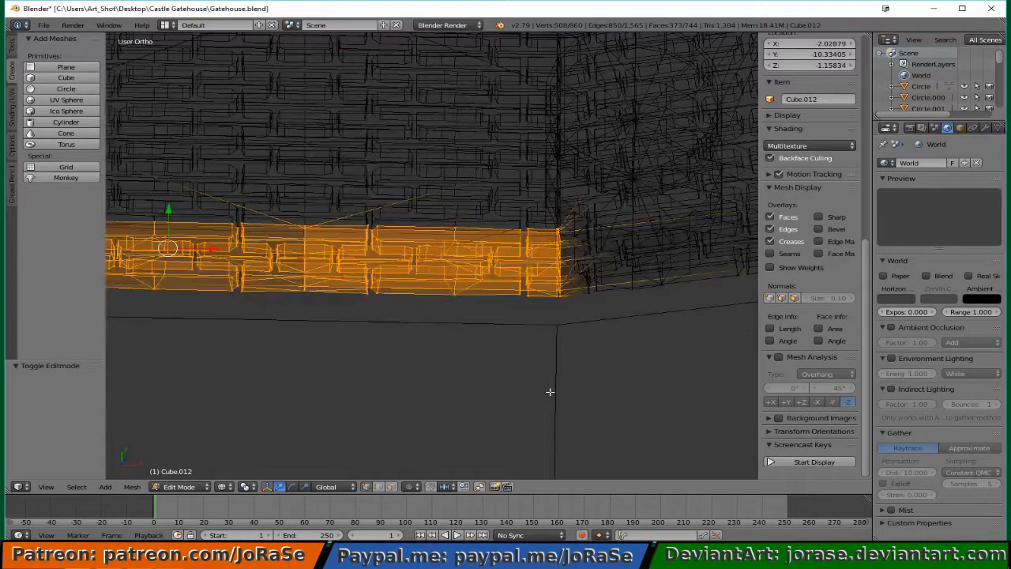
pyautogui.keyDown('shift'); pyautogui.rightClick(347, 217); pyautogui.keyUp('shift')
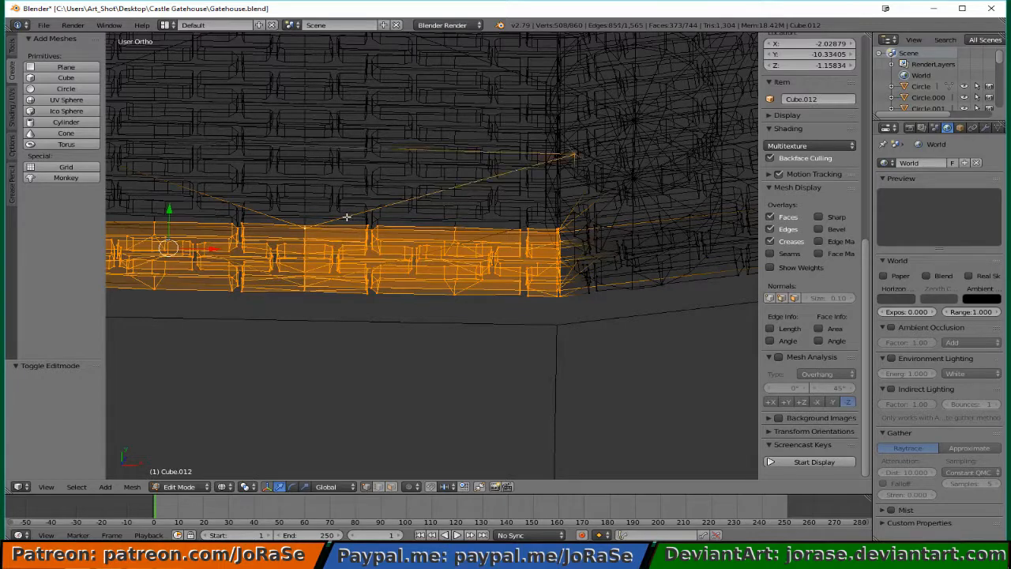
pyautogui.keyDown('shift'); pyautogui.rightClick(347, 216); pyautogui.keyUp('shift')
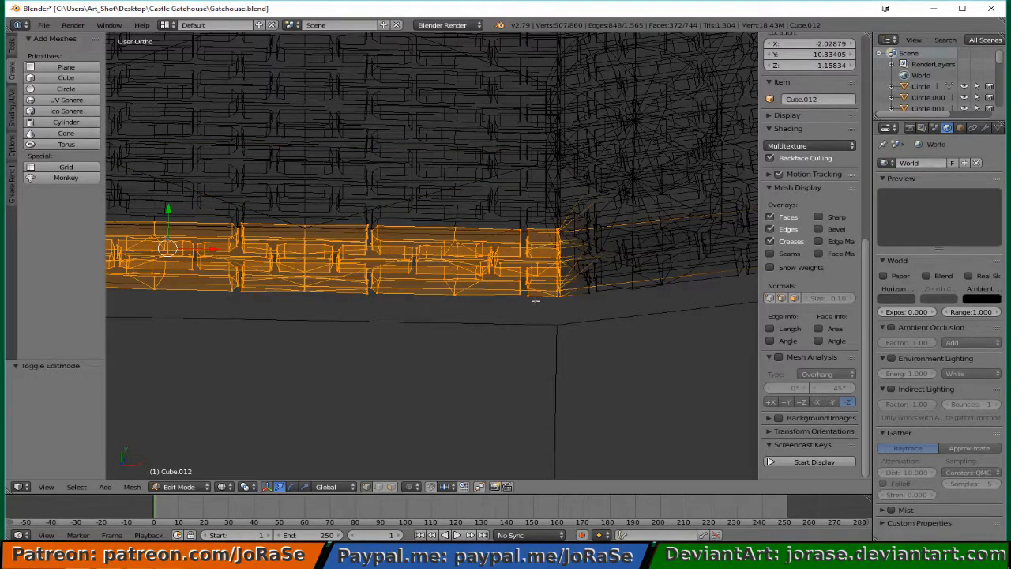
pyautogui.press('z')
pyautogui.scroll(3, 390, 287)
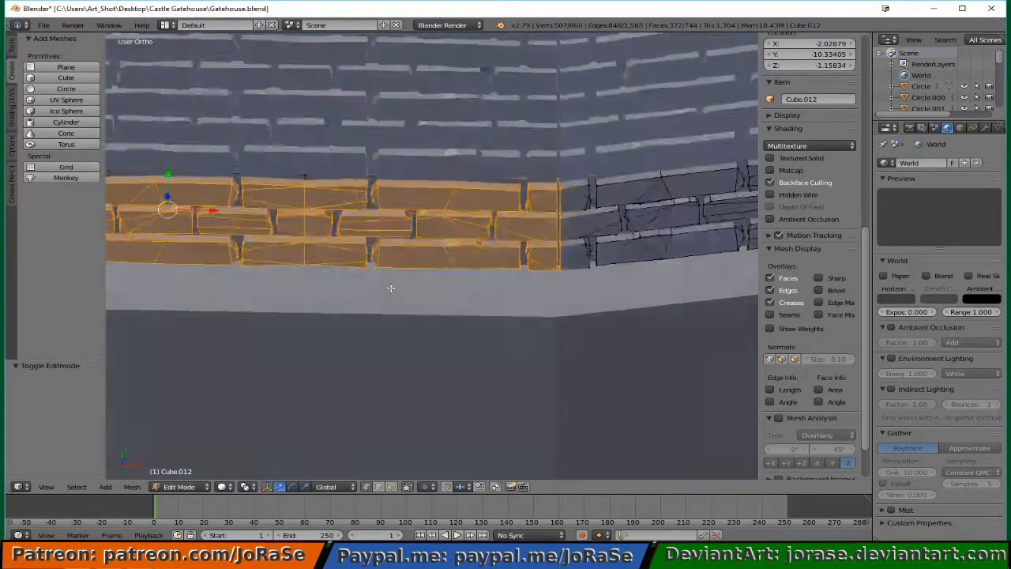
pyautogui.keyDown('shift'); pyautogui.moveTo(431, 176); pyautogui.dragTo(411, 319, button='middle'); pyautogui.keyUp('shift')
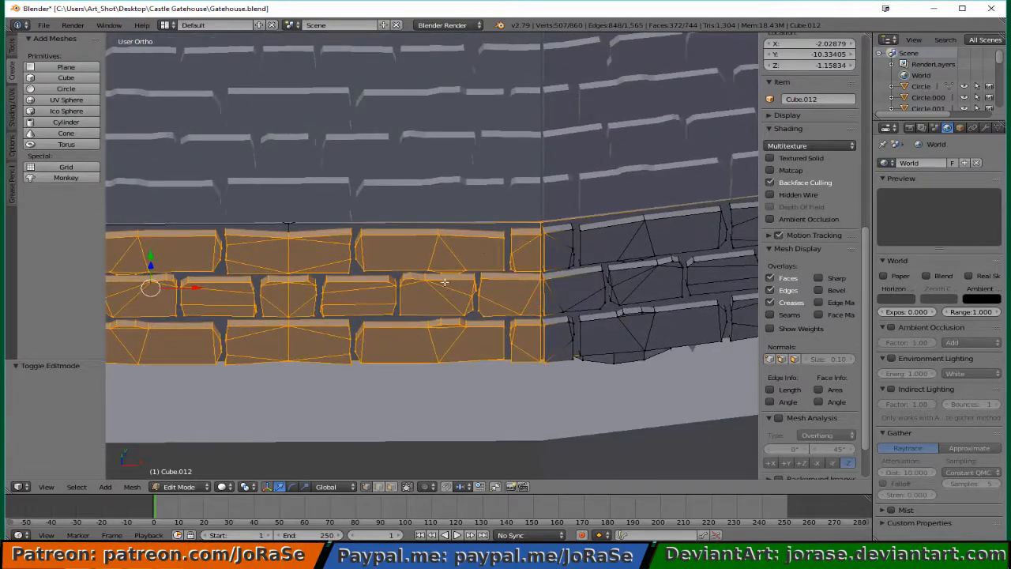
pyautogui.keyDown('shift'); pyautogui.rightClick(500, 222); pyautogui.keyUp('shift')
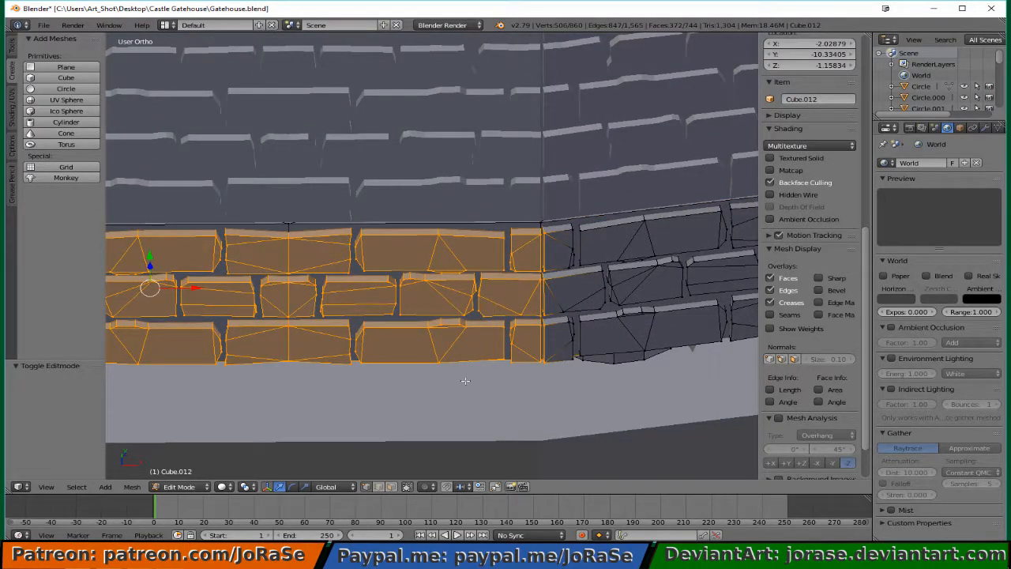
pyautogui.moveTo(465, 384); pyautogui.dragTo(464, 280, button='middle')
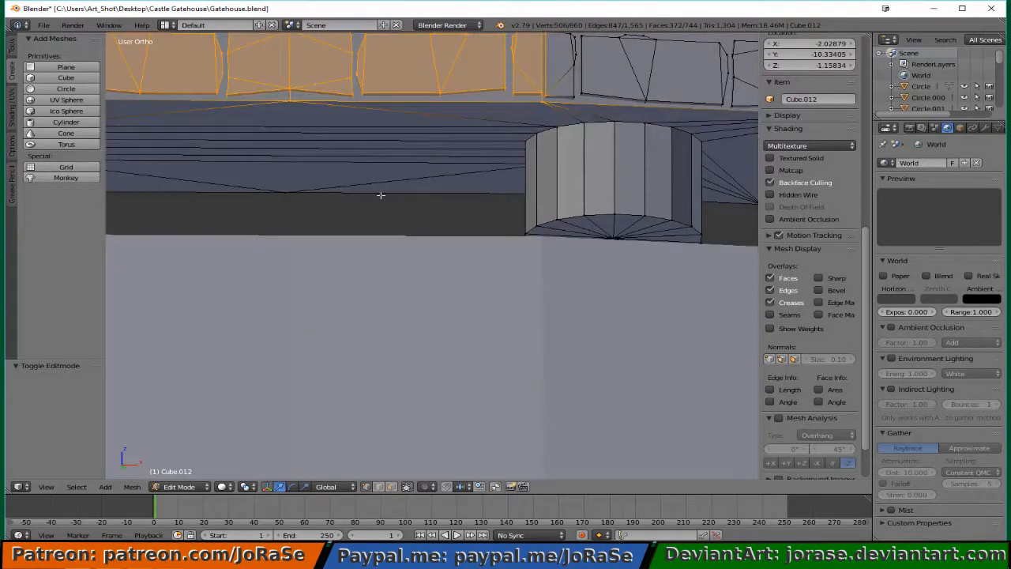
pyautogui.keyDown('shift'); pyautogui.rightClick(365, 101); pyautogui.keyUp('shift')
pyautogui.moveTo(366, 105); pyautogui.dragTo(395, 207, button='middle')
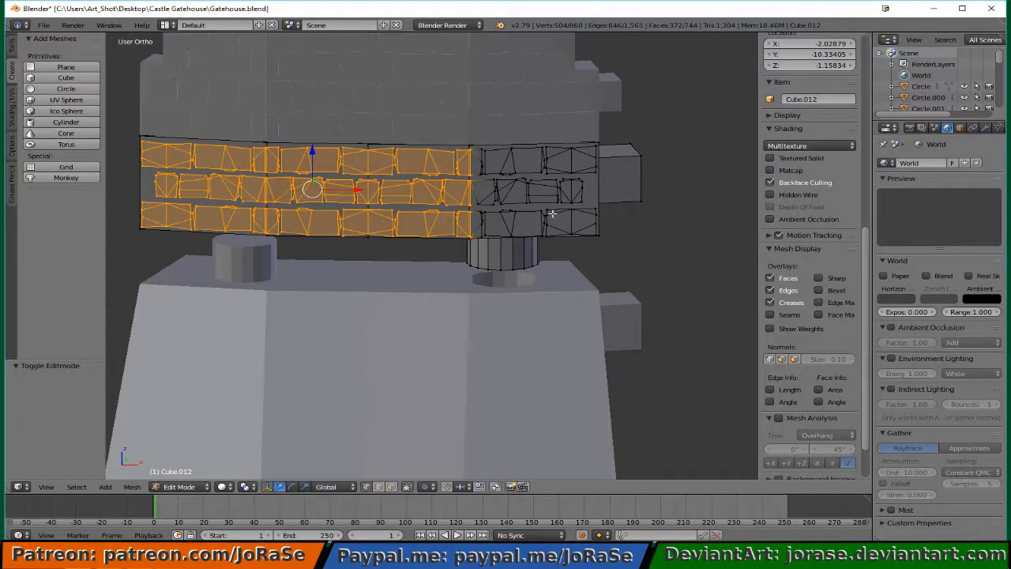
# In wireframe top view, add the facing bricks from the second bend to the positive X outer corner to the selection.
pyautogui.press('KP_7')
pyautogui.press('z')
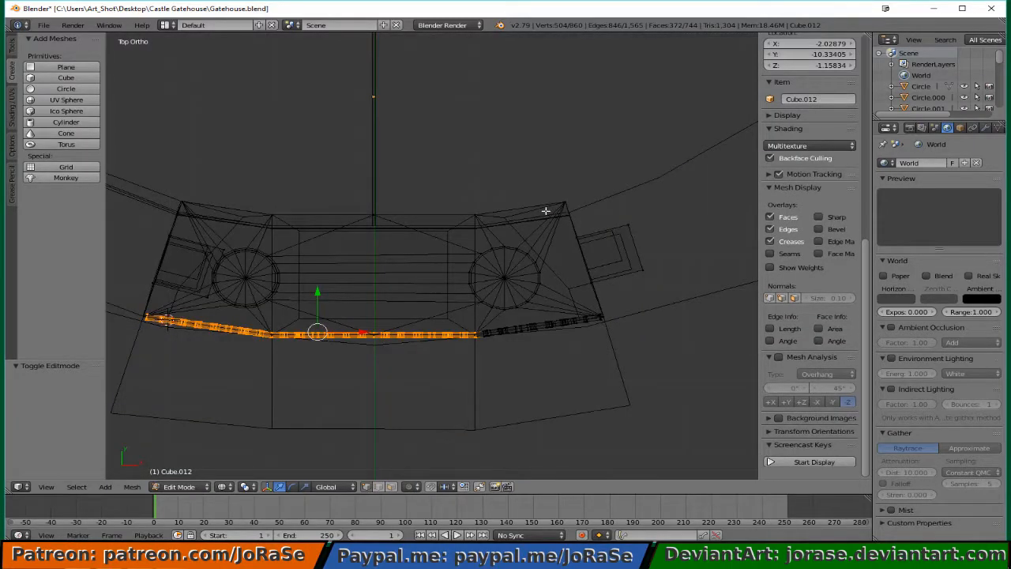
pyautogui.press('b')
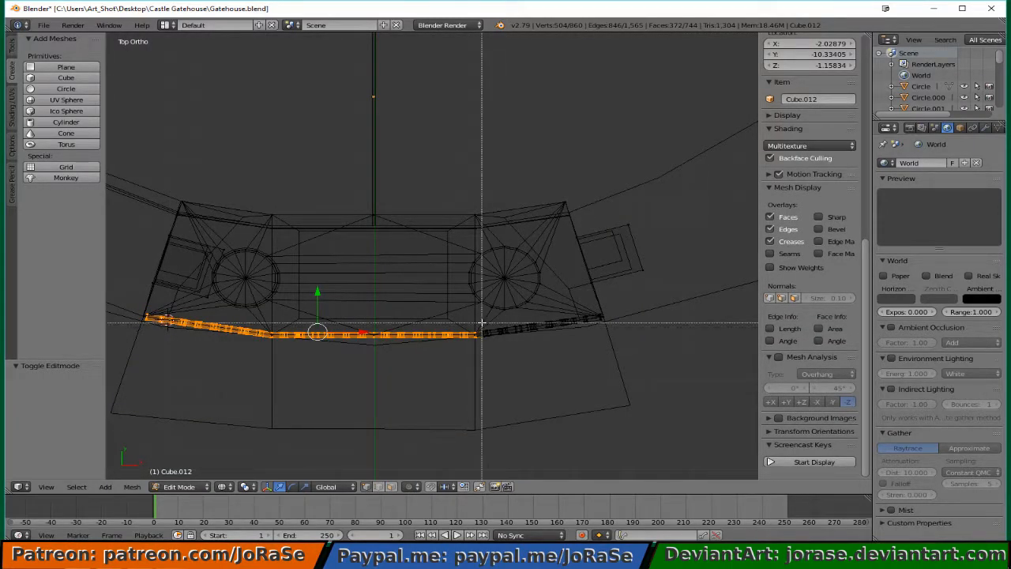
pyautogui.moveTo(477, 320); pyautogui.dragTo(572, 346)
pyautogui.press('b')
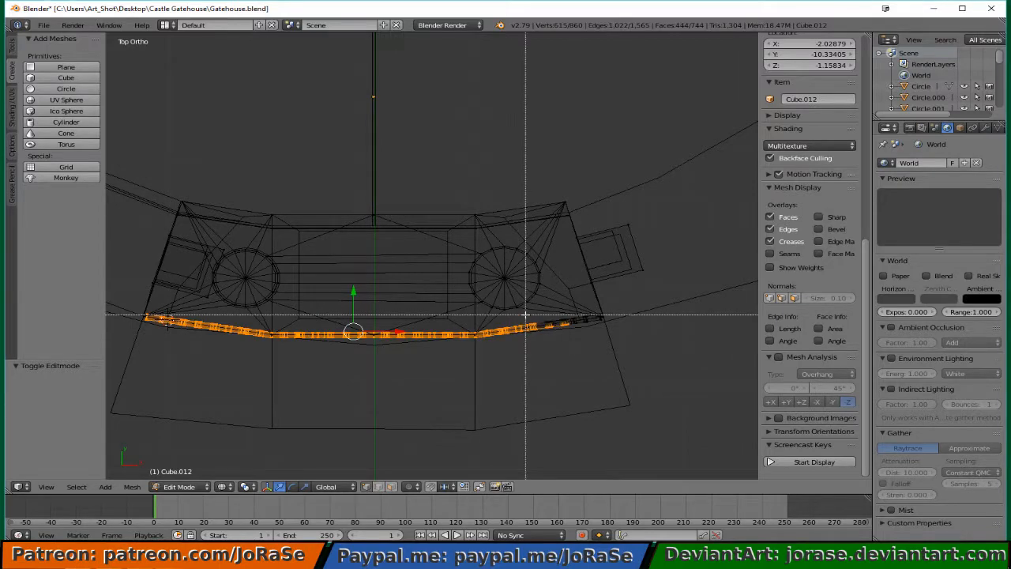
pyautogui.moveTo(525, 316); pyautogui.dragTo(595, 349)
pyautogui.press('b')
pyautogui.moveTo(575, 305); pyautogui.dragTo(604, 333)
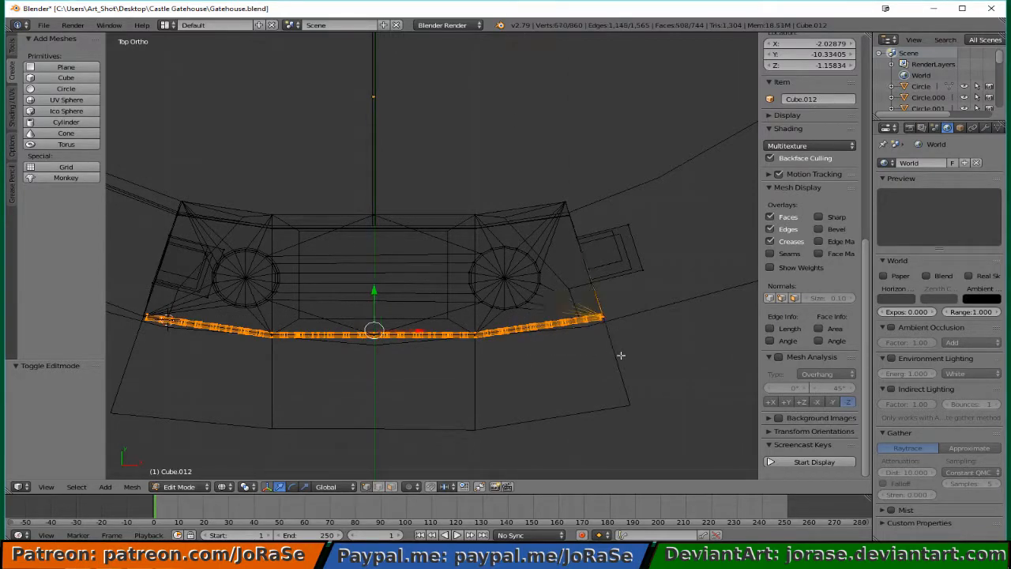
# In solid view, deselect the wall body's upper and lower vertices at the positive X outer corner.
pyautogui.press('z')
pyautogui.moveTo(613, 334); pyautogui.dragTo(547, 272, button='middle')
pyautogui.keyDown('shift'); pyautogui.rightClick(533, 242); pyautogui.keyUp('shift')
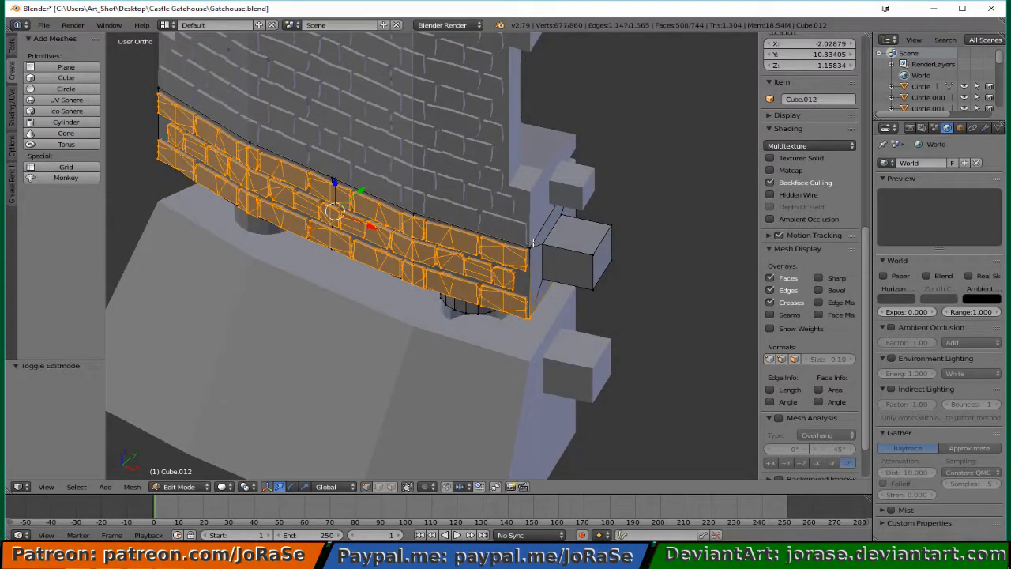
pyautogui.keyDown('shift'); pyautogui.rightClick(542, 310); pyautogui.keyUp('shift')
pyautogui.moveTo(519, 380); pyautogui.dragTo(573, 317, button='middle')
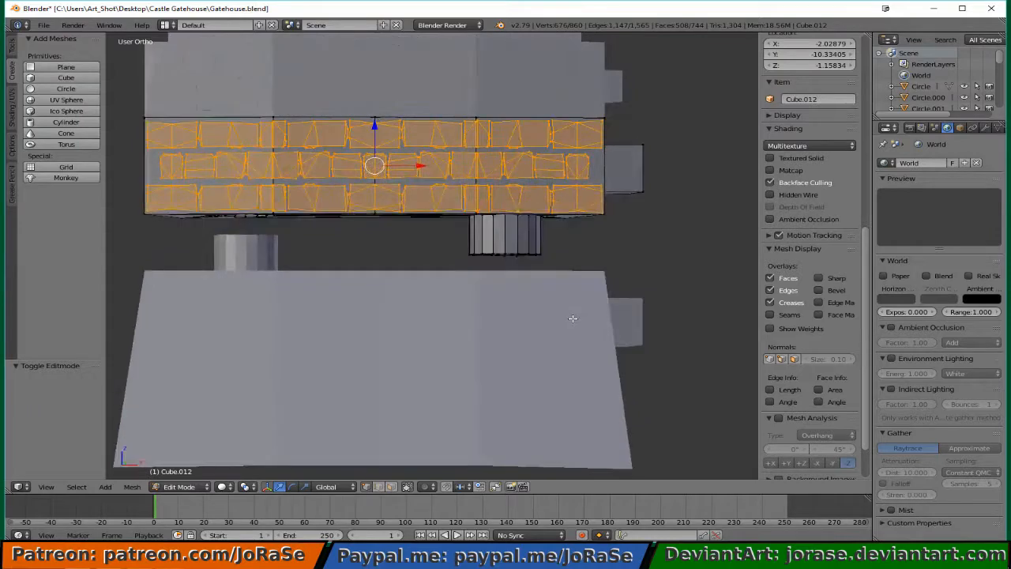
# Duplicate the selected facing bricks in place and move the copy -0.544 along Y, out in front of the wall.
pyautogui.hotkey('shift', 'd')
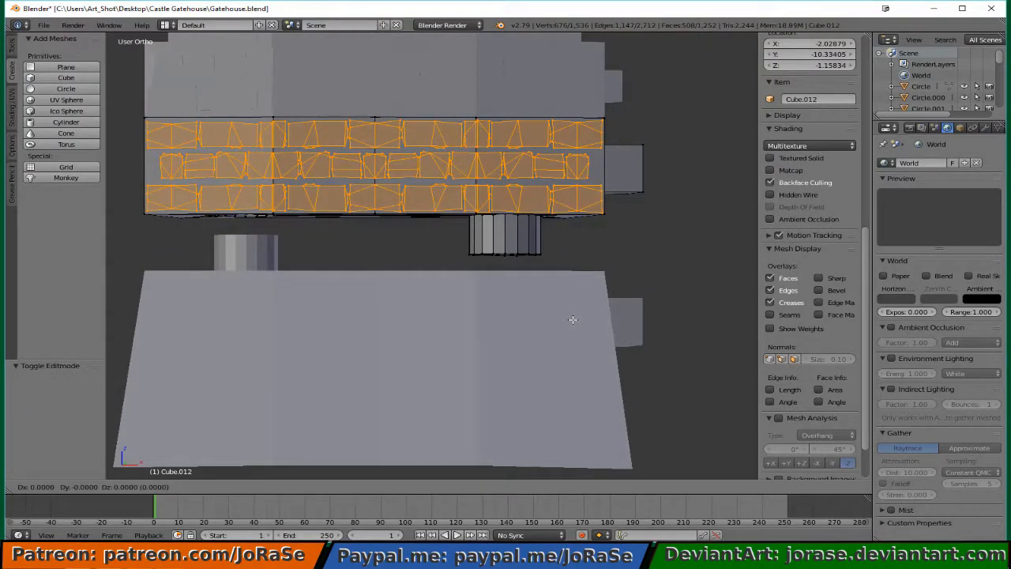
pyautogui.rightClick(573, 320)
pyautogui.moveTo(572, 318); pyautogui.dragTo(459, 345, button='middle')
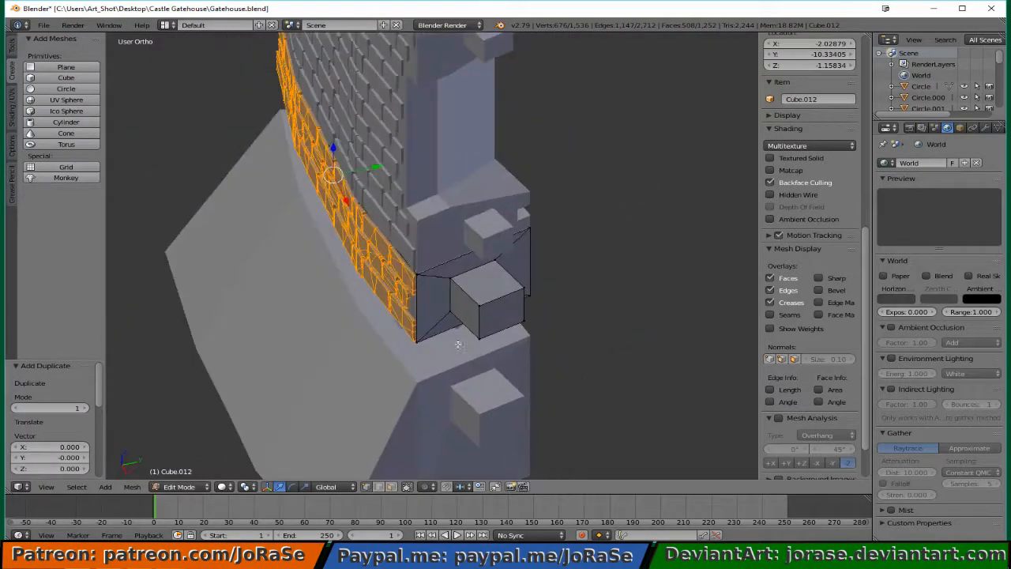
pyautogui.moveTo(378, 164); pyautogui.dragTo(325, 174)
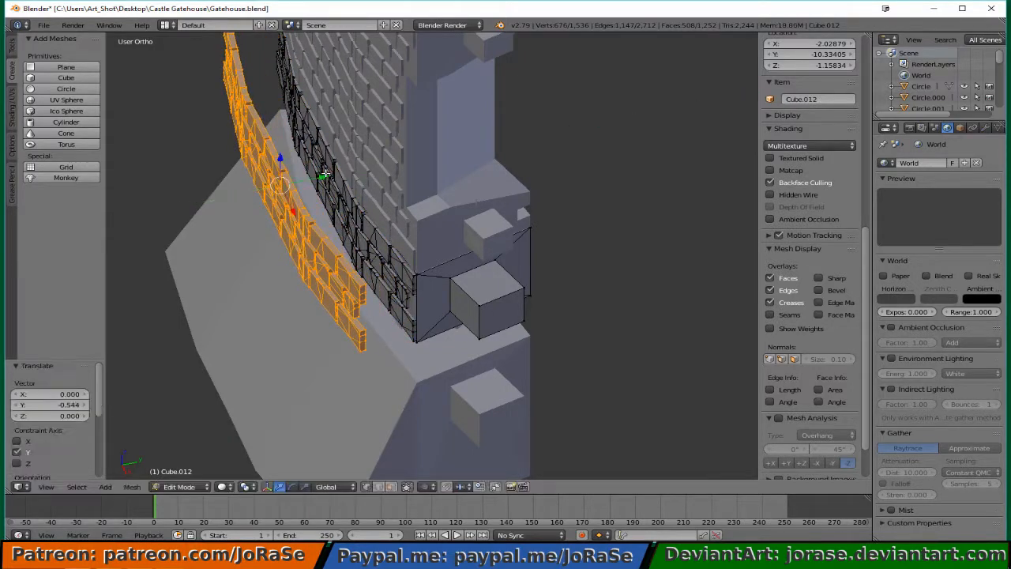
# In right view, rotate the copied bricks 33.3° and move them -1.678 along Z to the sloped base.
pyautogui.press('KP_3')
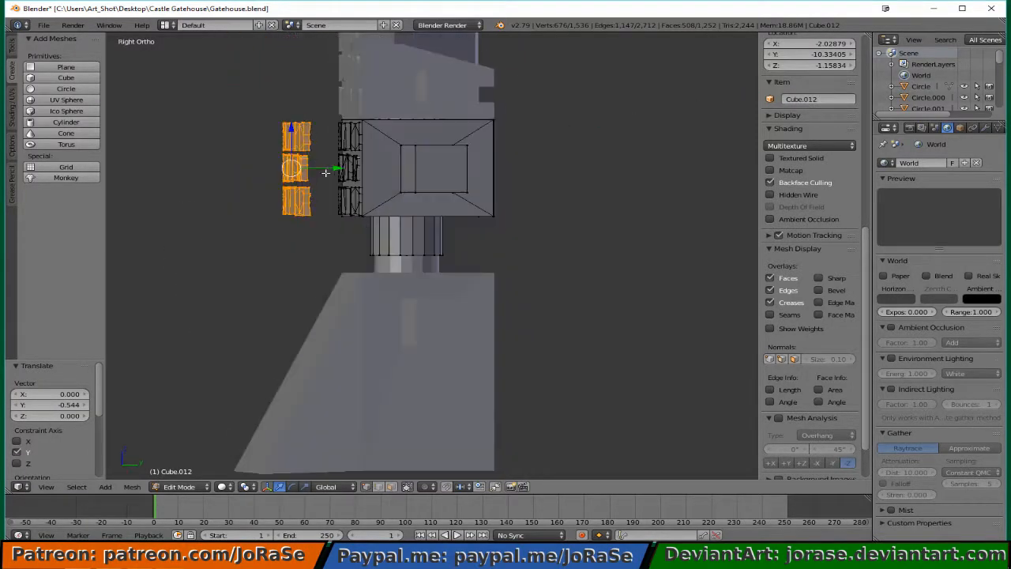
pyautogui.press('r')
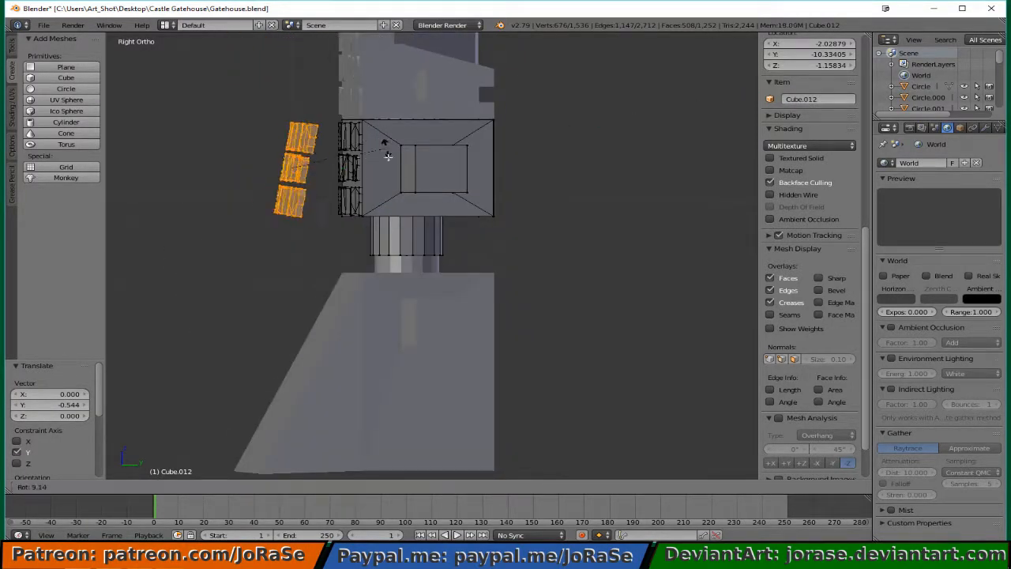
pyautogui.click(393, 185)
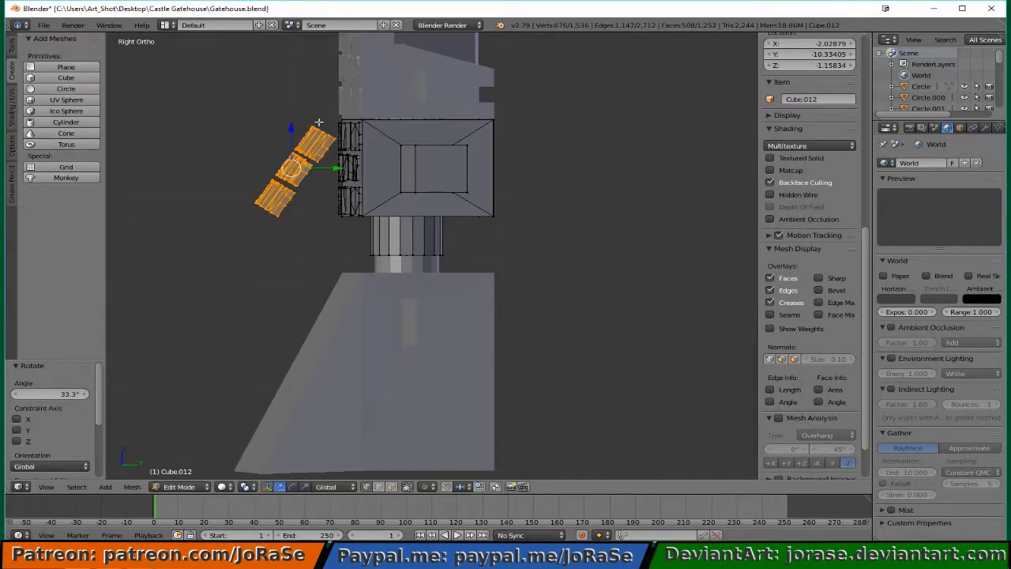
pyautogui.press('g')
pyautogui.press('z')
pyautogui.click(341, 294)
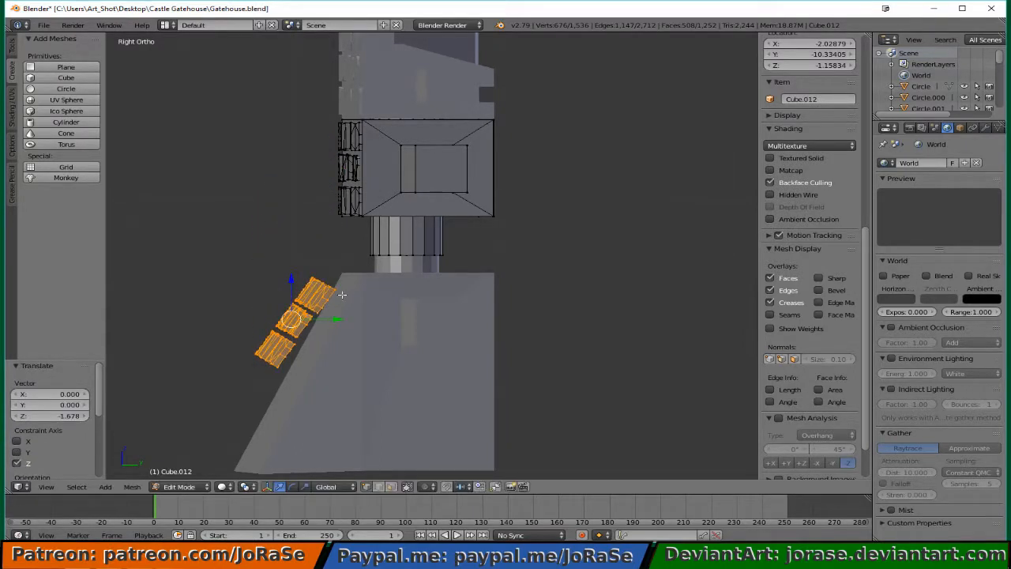
# Rotate the bricks -7.01° to match the slope, then move them 0.272 and a further 0.022 along Y into the base.
pyautogui.press('r')
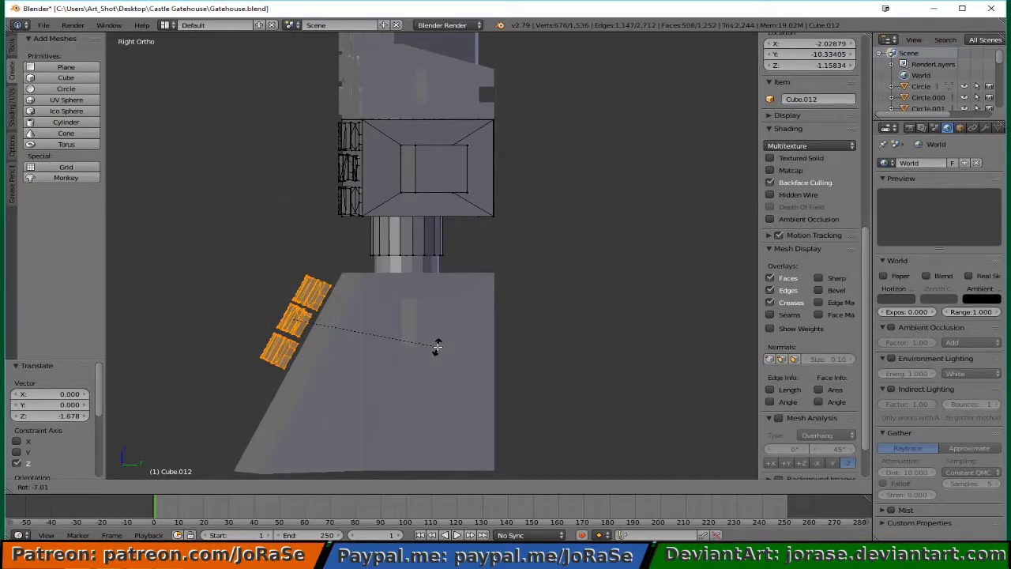
pyautogui.click(438, 346)
pyautogui.press('g')
pyautogui.press('y')
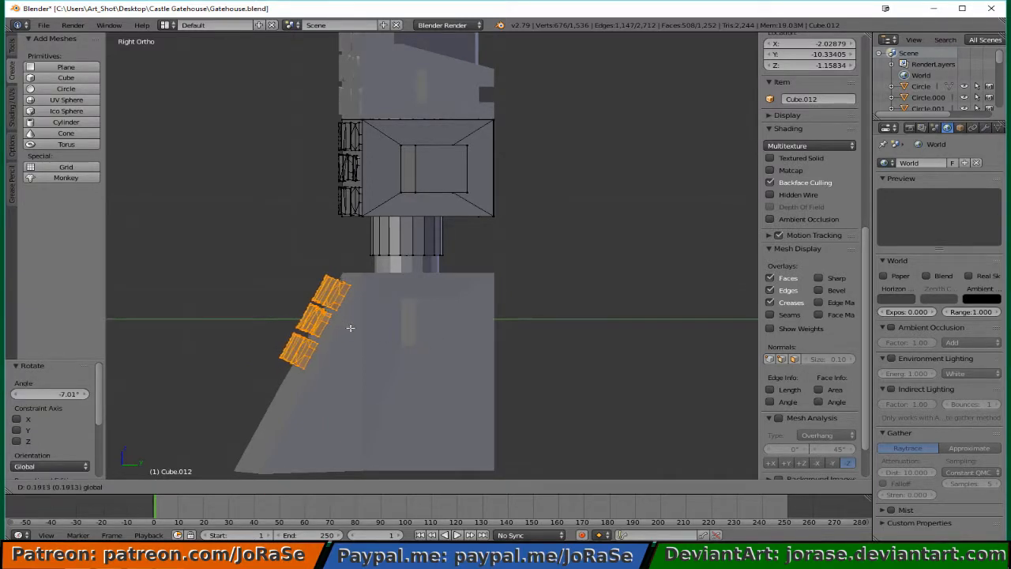
pyautogui.click(358, 332)
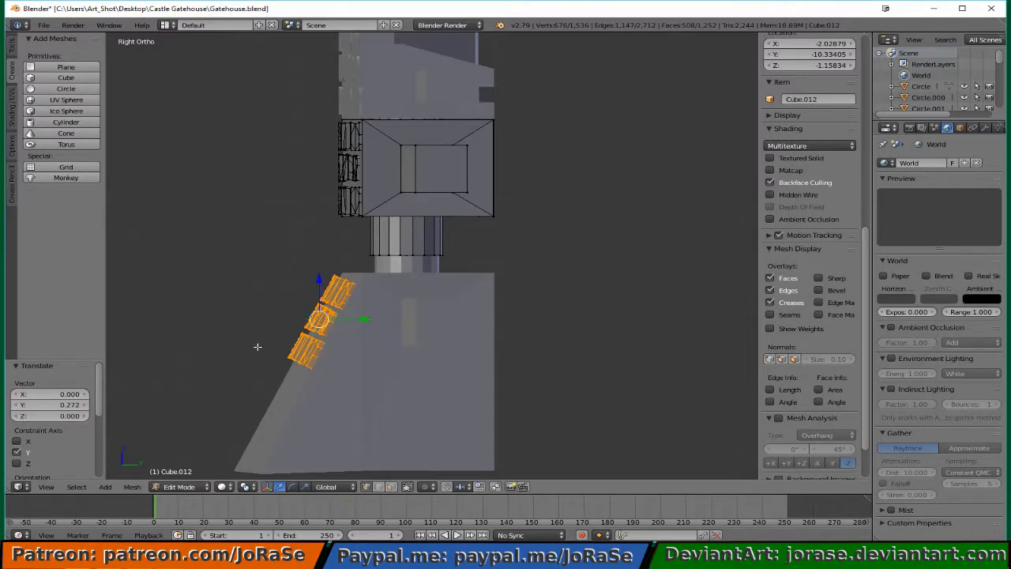
pyautogui.moveTo(258, 348); pyautogui.dragTo(402, 433, button='middle')
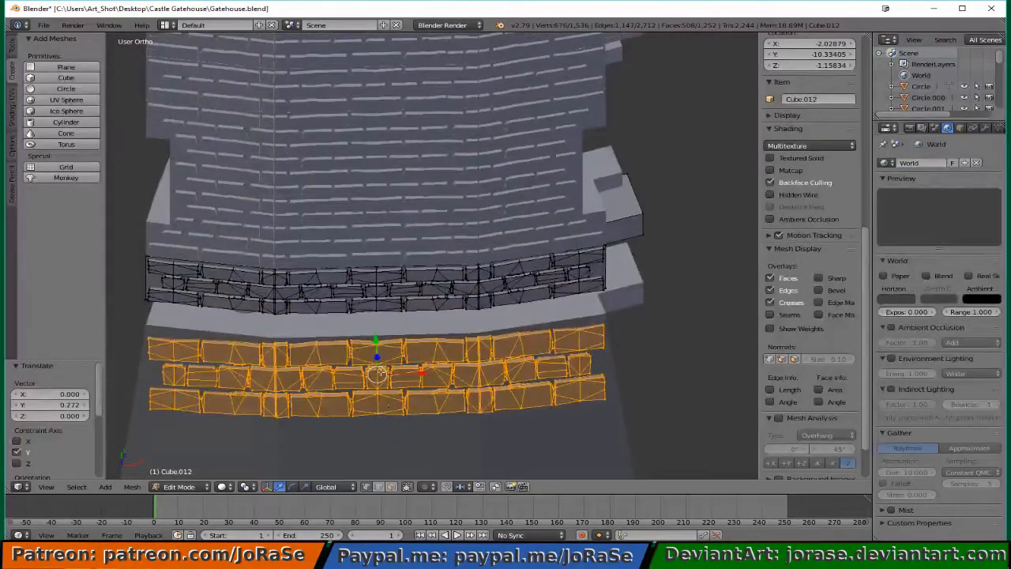
pyautogui.moveTo(376, 333); pyautogui.dragTo(371, 331)
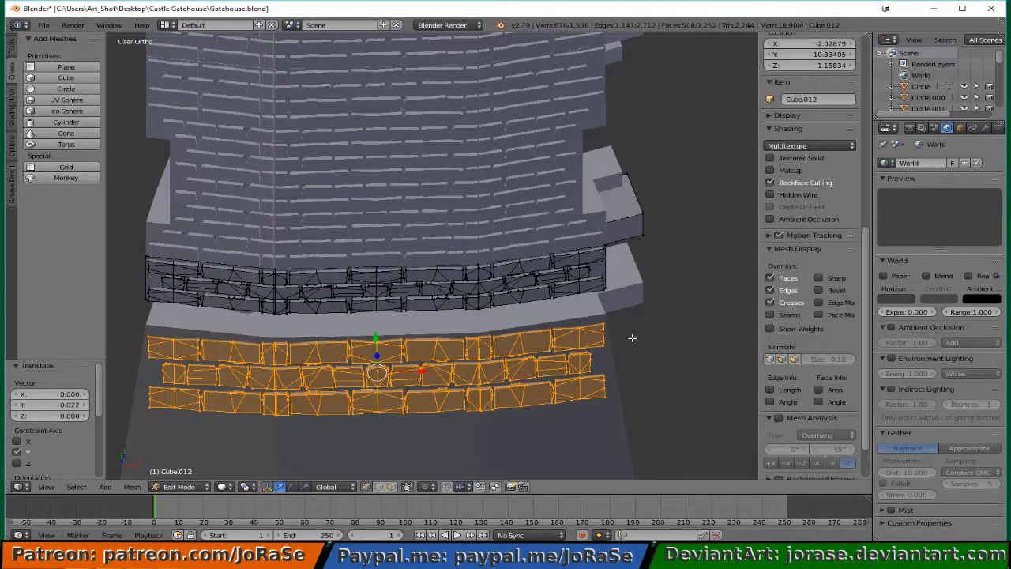
# Leave mesh editing, join the brick object into the sloped base object, and open the joined mesh for editing.
pyautogui.press('Tab')
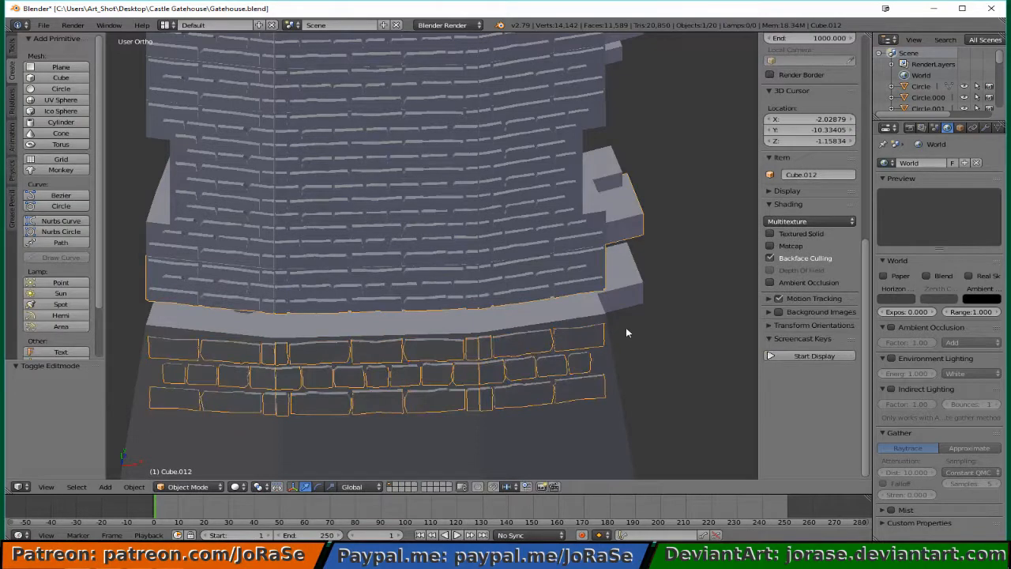
pyautogui.rightClick(580, 430)
pyautogui.keyDown('shift'); pyautogui.rightClick(583, 391); pyautogui.keyUp('shift')
pyautogui.keyDown('shift'); pyautogui.rightClick(577, 438); pyautogui.keyUp('shift')
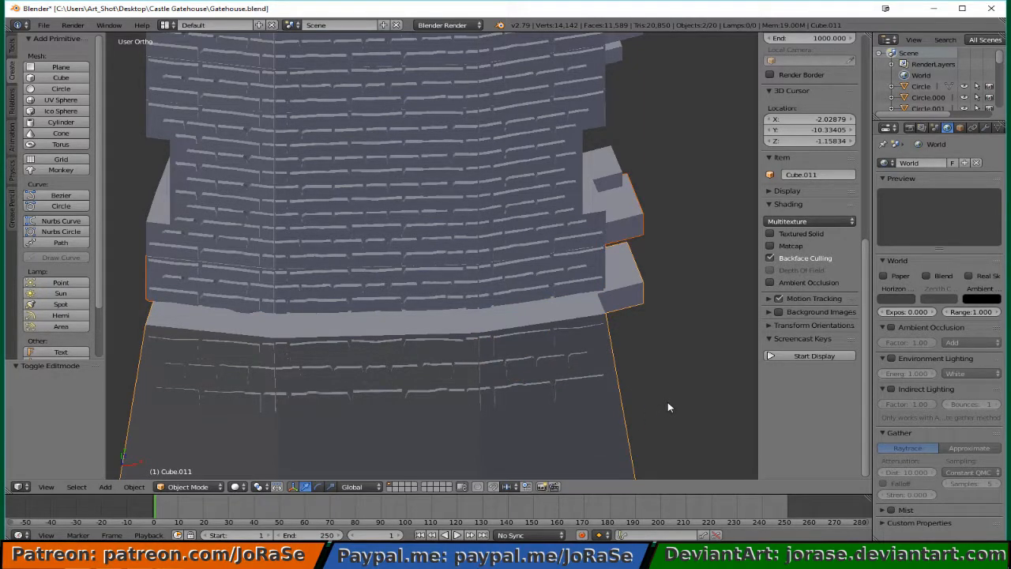
pyautogui.hotkey('ctrl', 'j')
pyautogui.press('Tab')
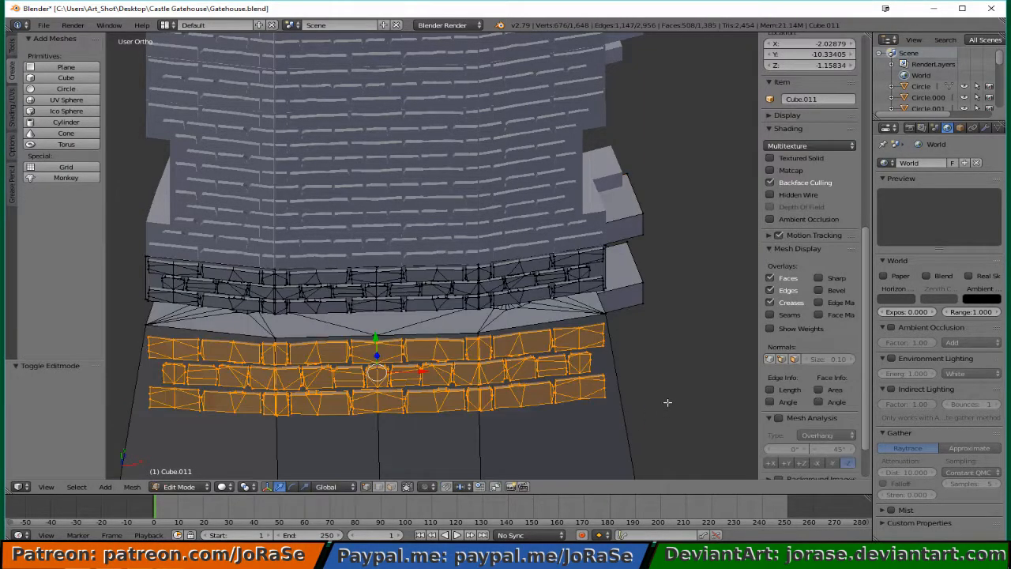
# Delete the vertices of the leftover wall section above the sloped base, including its protruding pieces, and leave mesh editing.
pyautogui.press('KP_1')
pyautogui.press('z')
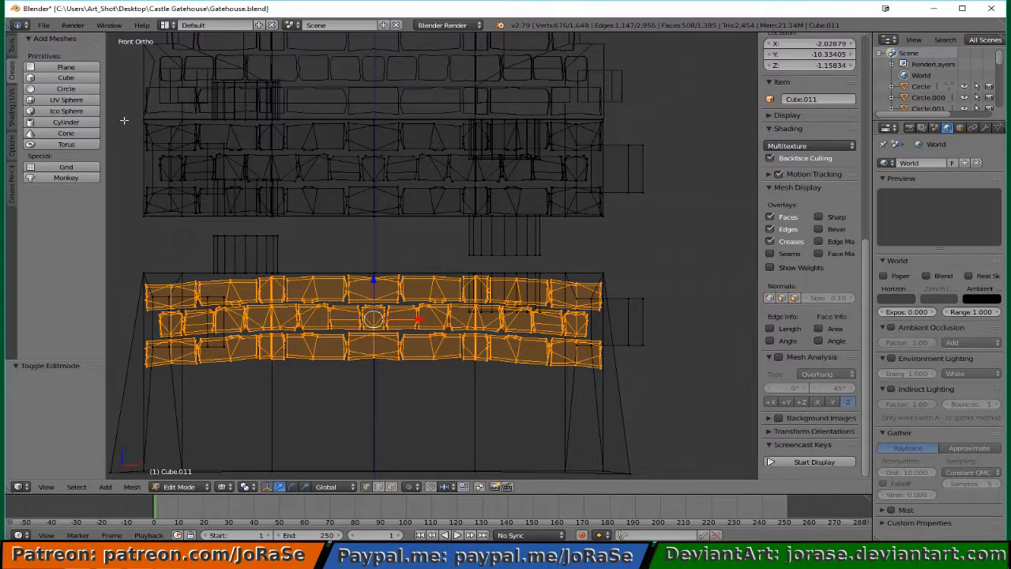
pyautogui.press('a')
pyautogui.press('b')
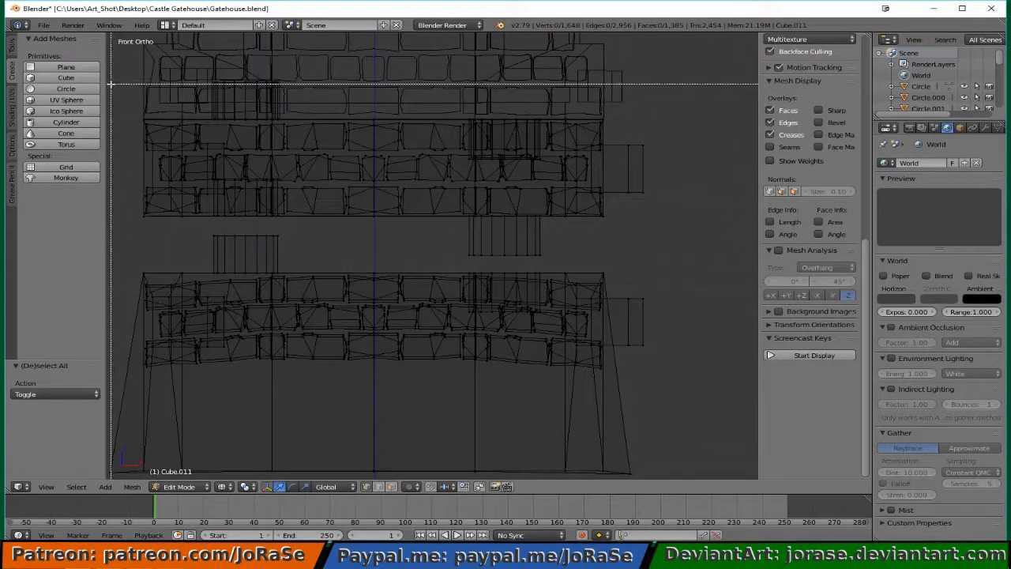
pyautogui.moveTo(111, 84); pyautogui.dragTo(664, 265)
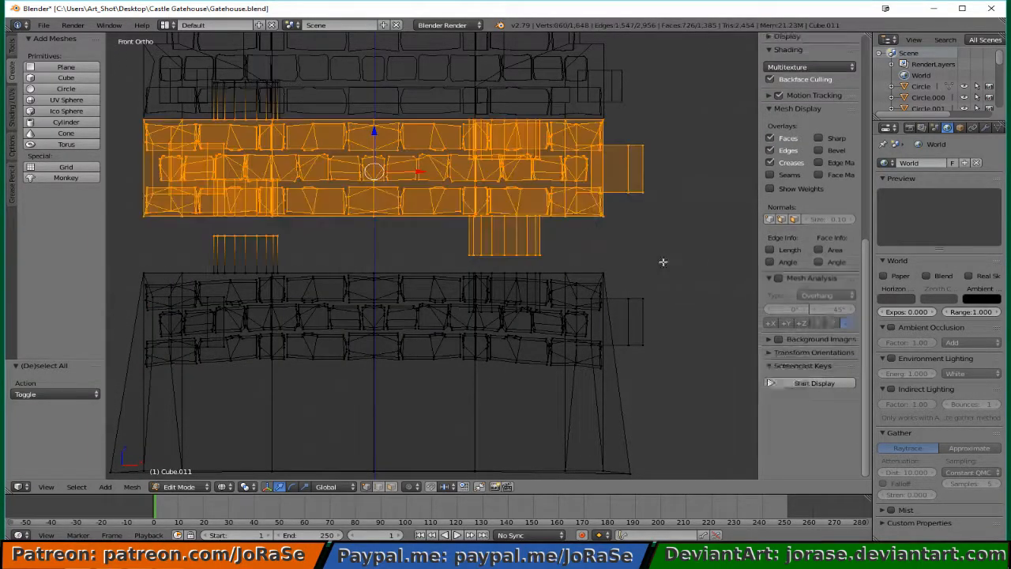
pyautogui.press('b')
pyautogui.moveTo(123, 61); pyautogui.dragTo(694, 235)
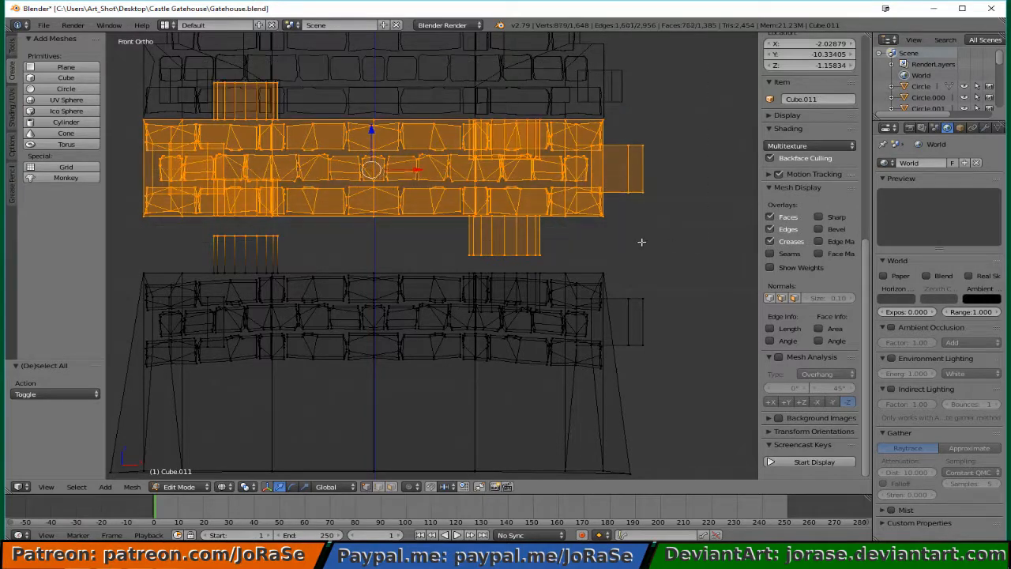
pyautogui.moveTo(184, 229); pyautogui.dragTo(316, 272, button='middle')
pyautogui.press('x')
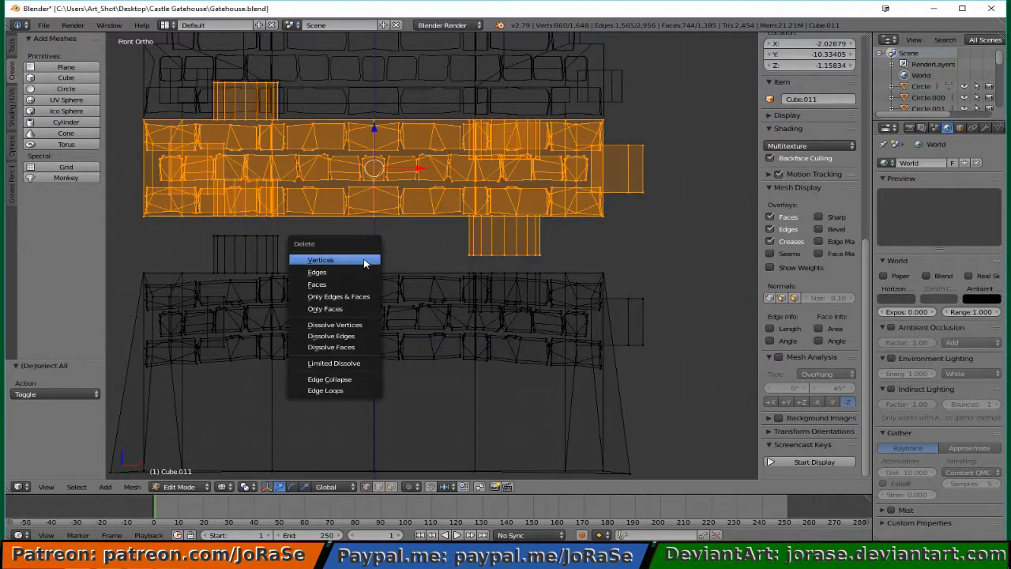
pyautogui.click(365, 261)
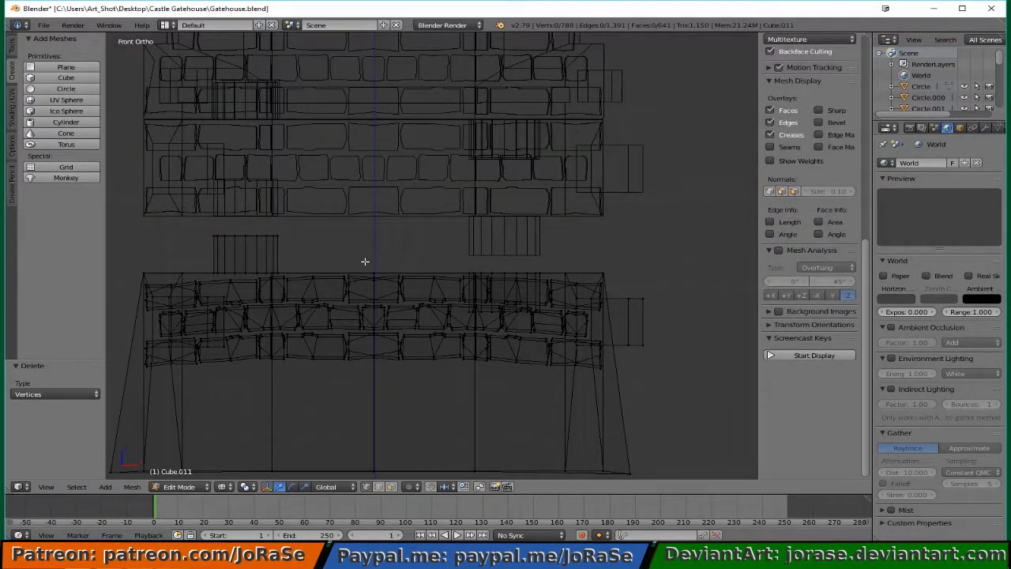
pyautogui.press('Tab')
pyautogui.moveTo(417, 248)
pyautogui.mouseDown(button='middle')
pyautogui.moveTo(366, 242)
pyautogui.moveTo(351, 273)
pyautogui.moveTo(362, 275)
pyautogui.moveTo(308, 269)
pyautogui.moveTo(389, 292)
pyautogui.mouseUp(button='middle')
pyautogui.press('z')
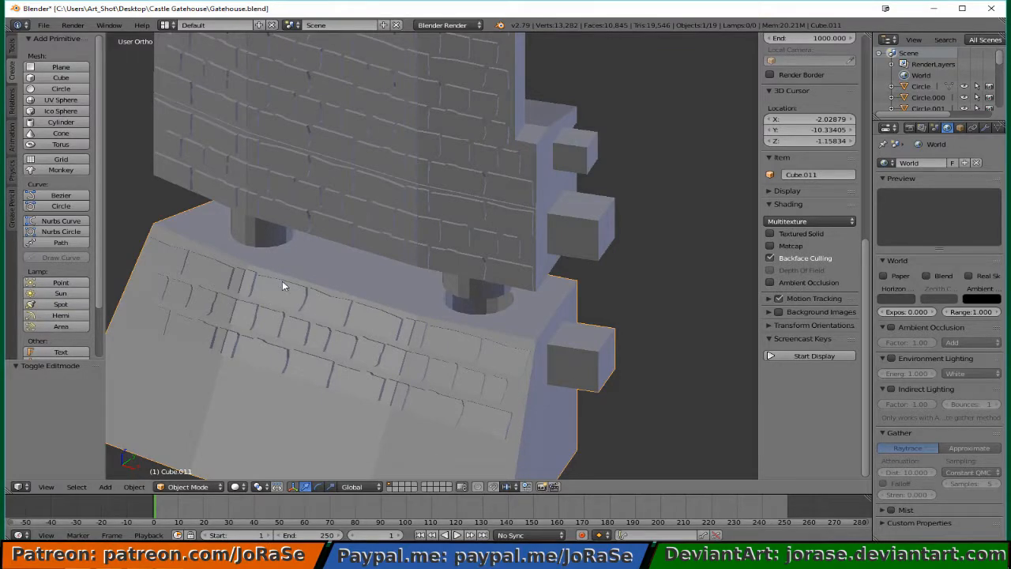
# In right view, duplicate the facing bricks on the sloped base and move the copy -0.481 along Y and -0.975 along Z down the slope.
pyautogui.press('Tab')
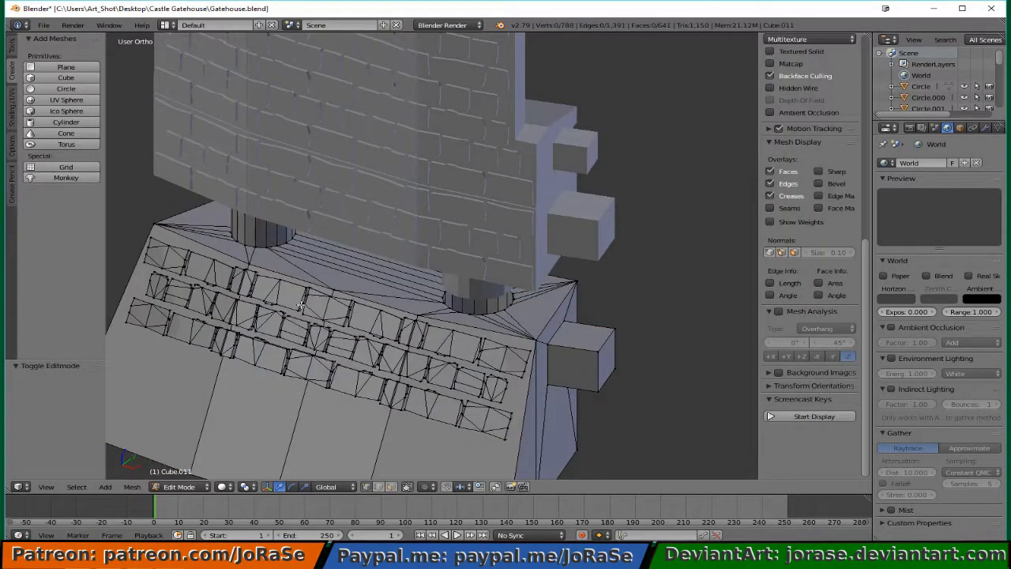
pyautogui.moveTo(287, 347); pyautogui.dragTo(384, 234, button='middle')
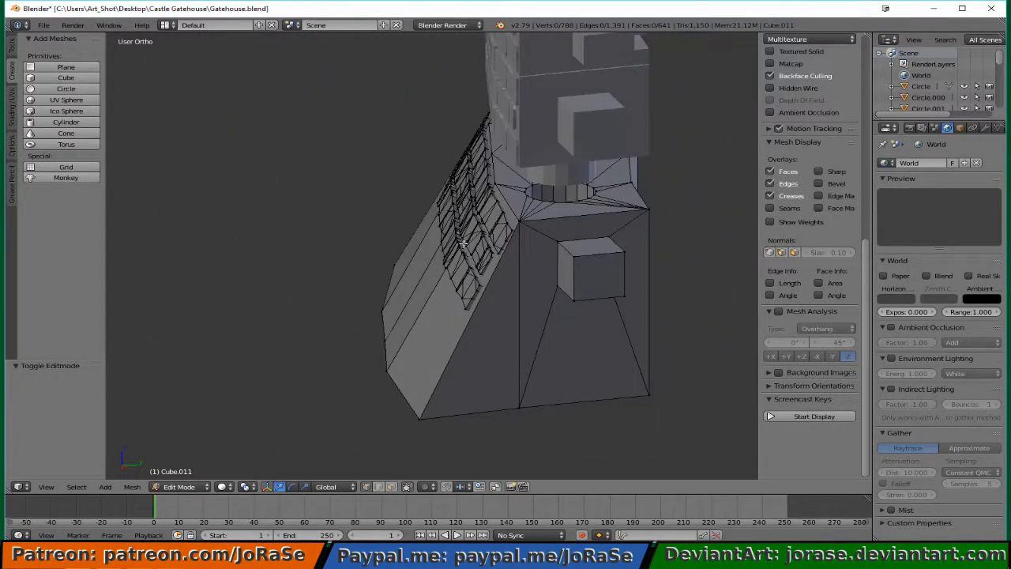
pyautogui.press('KP_3')
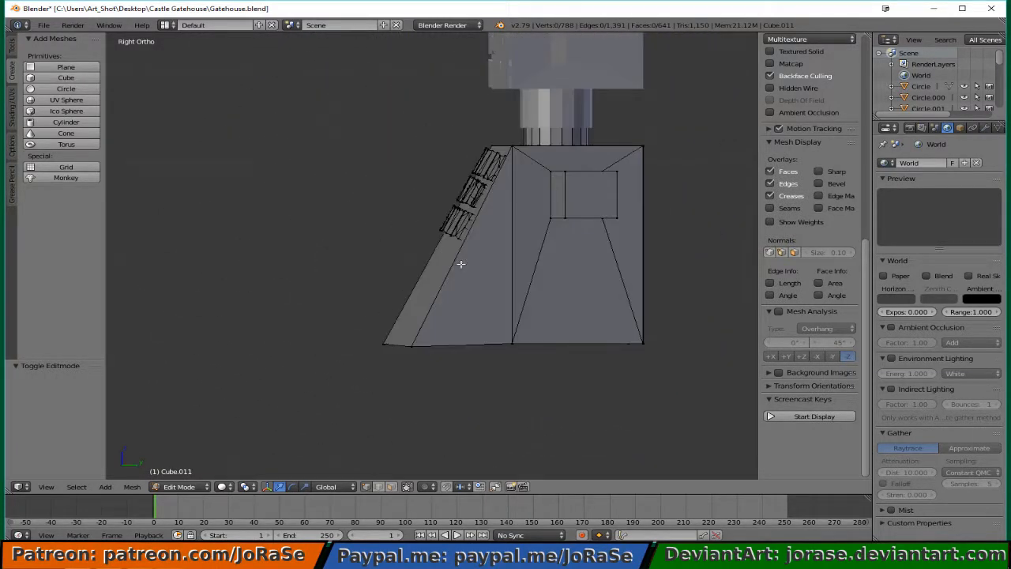
pyautogui.press('z')
pyautogui.press('b')
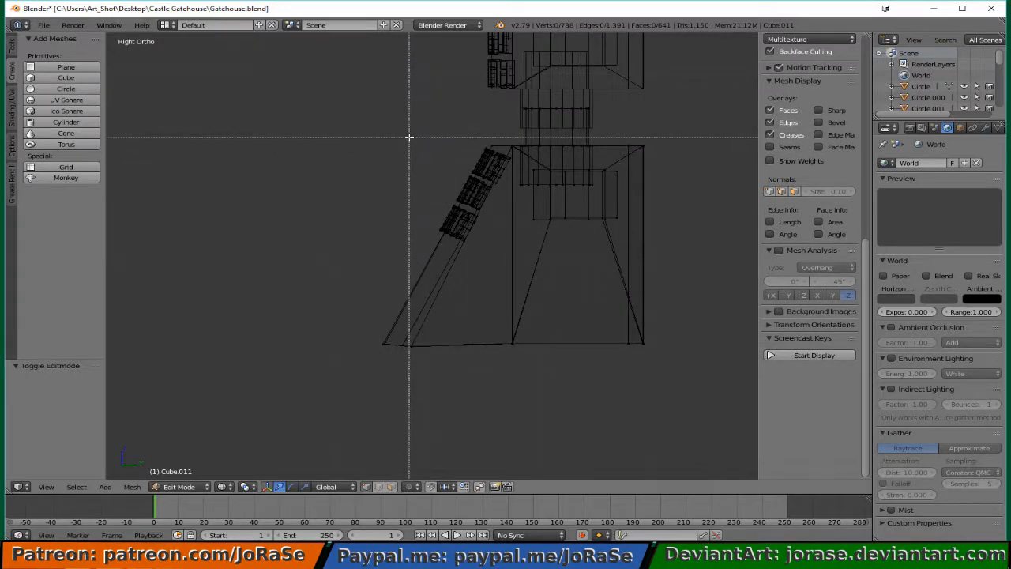
pyautogui.moveTo(408, 136); pyautogui.dragTo(514, 282)
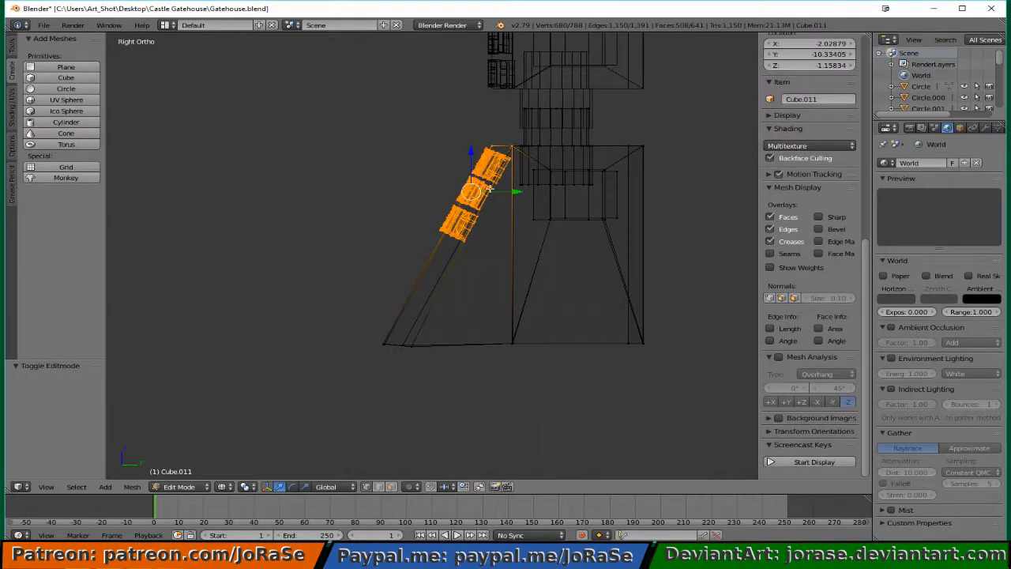
pyautogui.moveTo(490, 141); pyautogui.dragTo(534, 145)
pyautogui.moveTo(395, 277); pyautogui.dragTo(541, 313, button='middle')
pyautogui.press('KP_3')
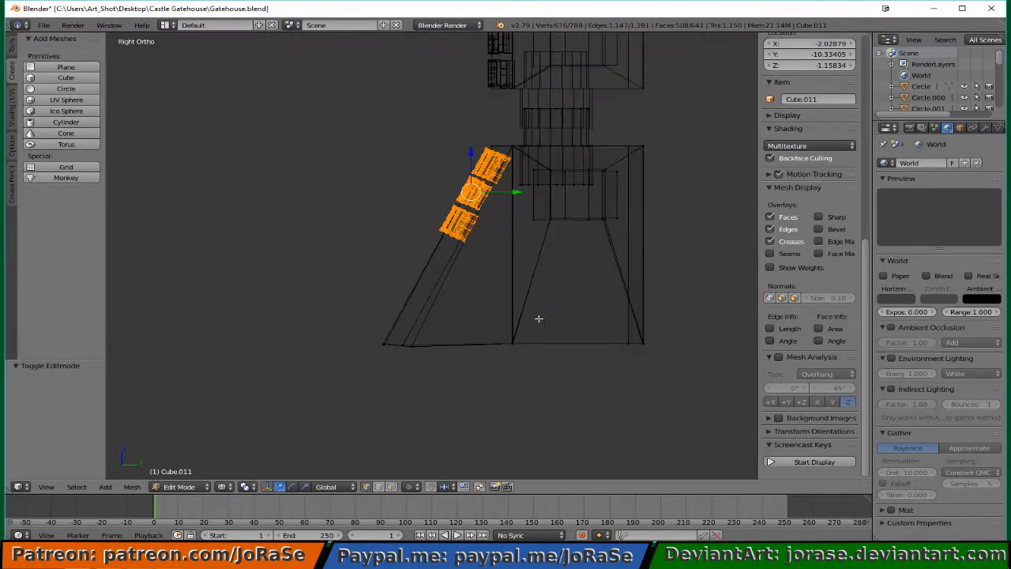
pyautogui.hotkey('shift', 'd')
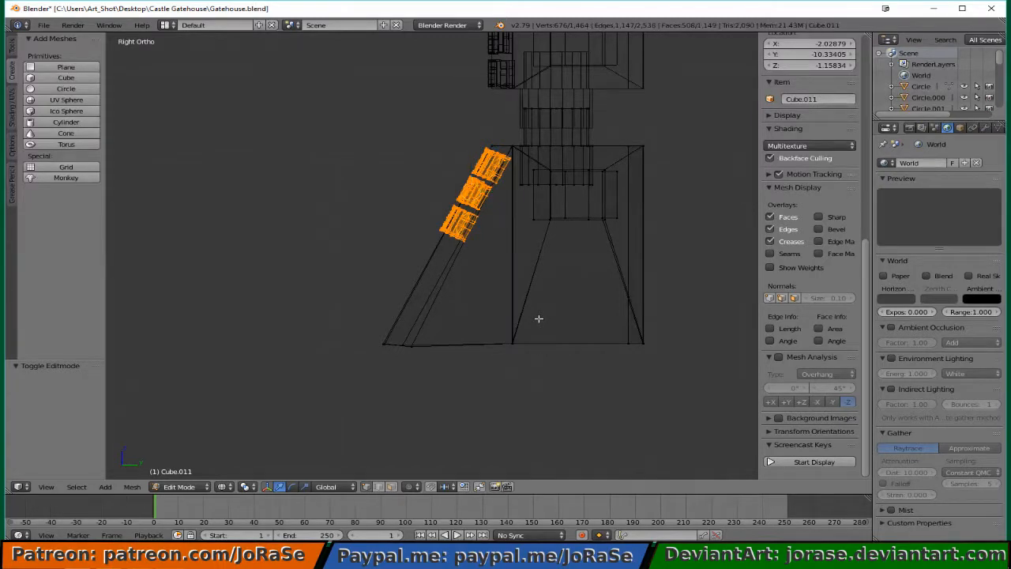
pyautogui.rightClick(539, 319)
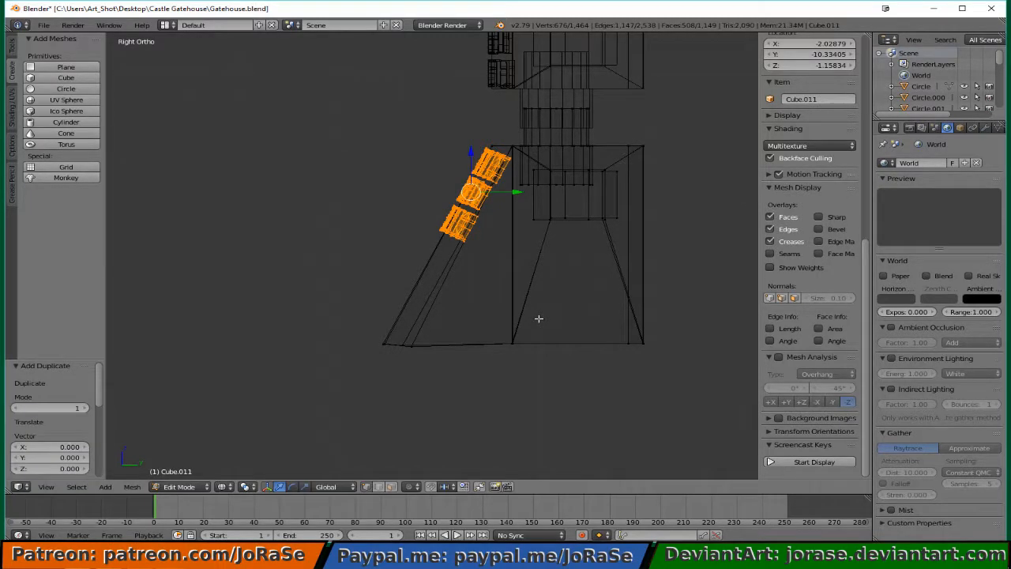
pyautogui.press('g')
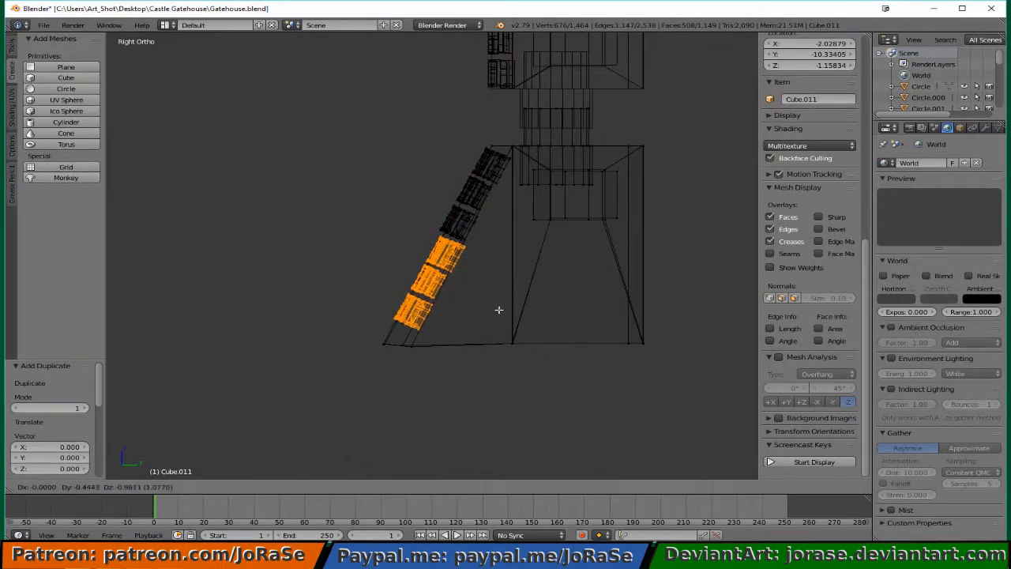
pyautogui.click(497, 307)
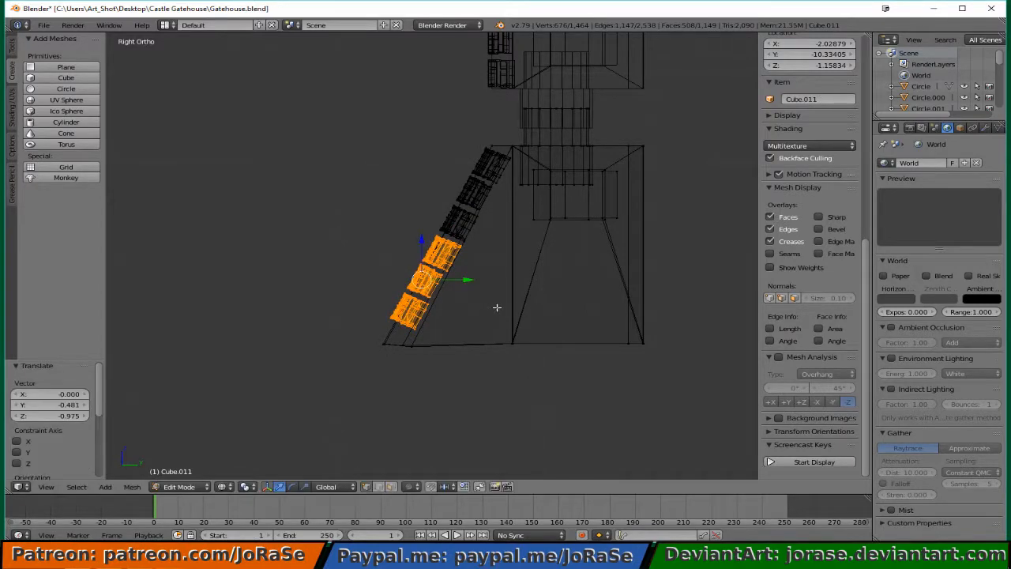
# Check the lower bricks' fit from the front and top, and move them 0.013 along Y into the slope.
pyautogui.press('KP_1')
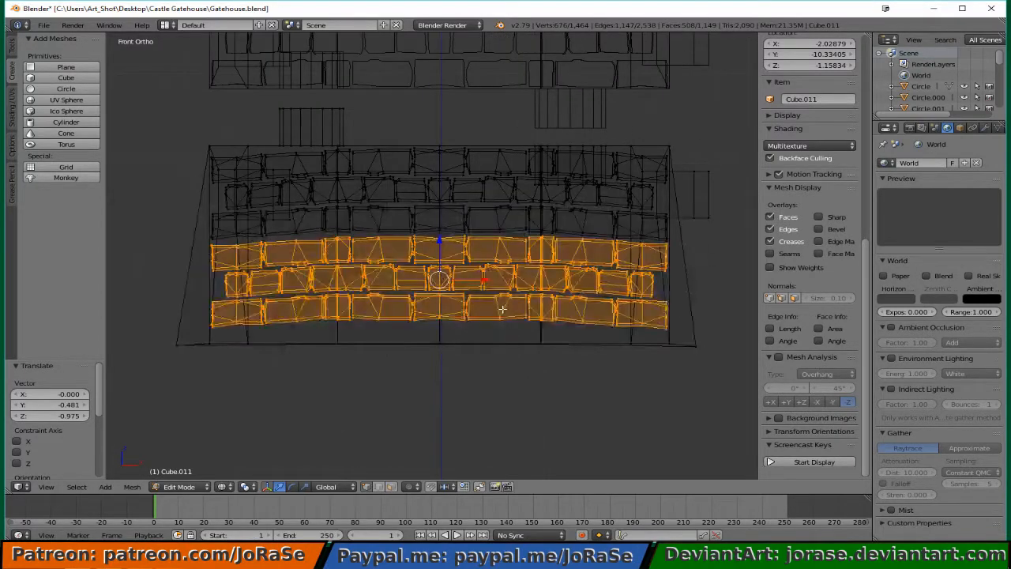
pyautogui.press('KP_7')
pyautogui.press('z')
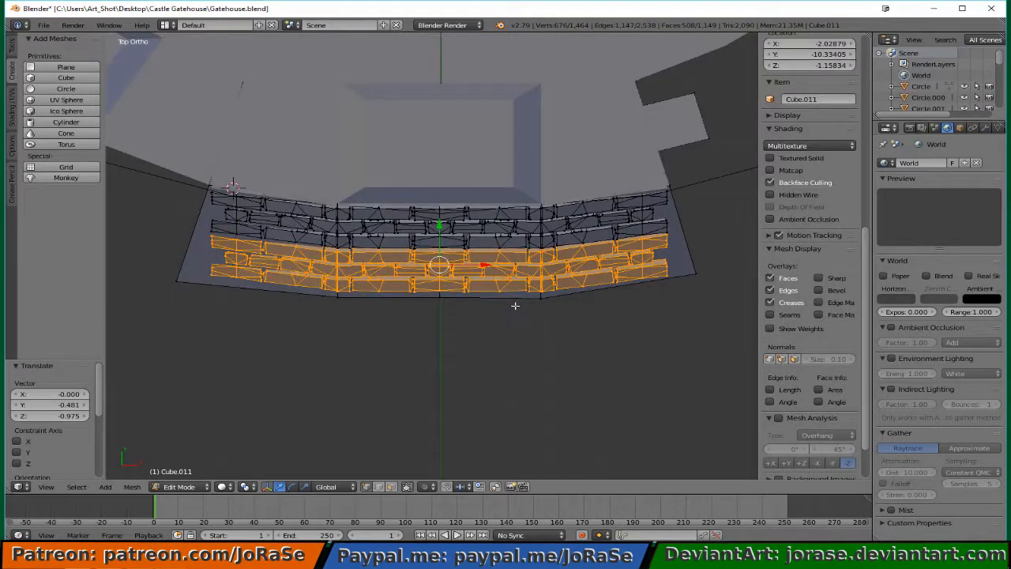
pyautogui.moveTo(467, 334); pyautogui.dragTo(387, 301, button='middle')
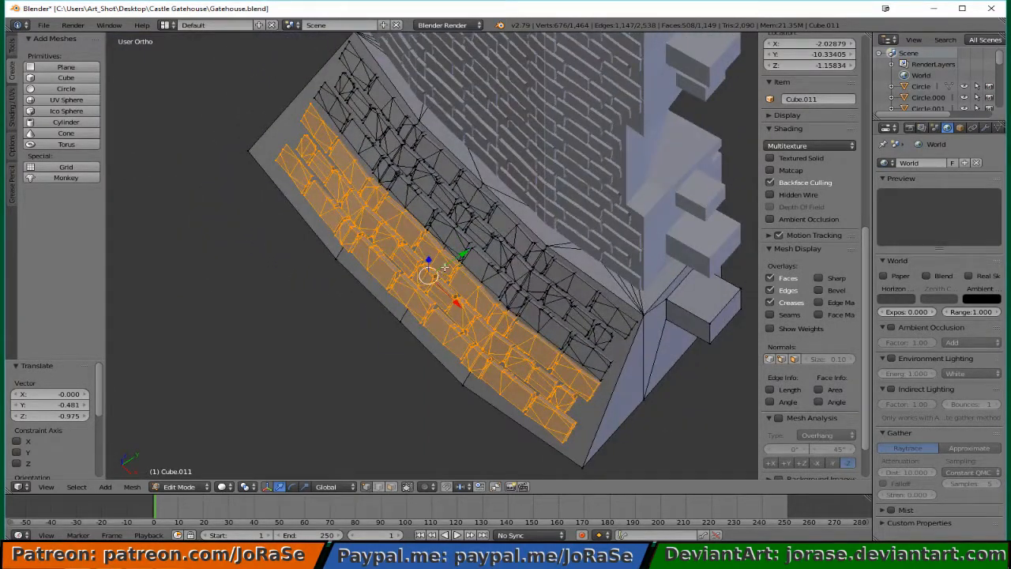
pyautogui.press('g')
pyautogui.press('y')
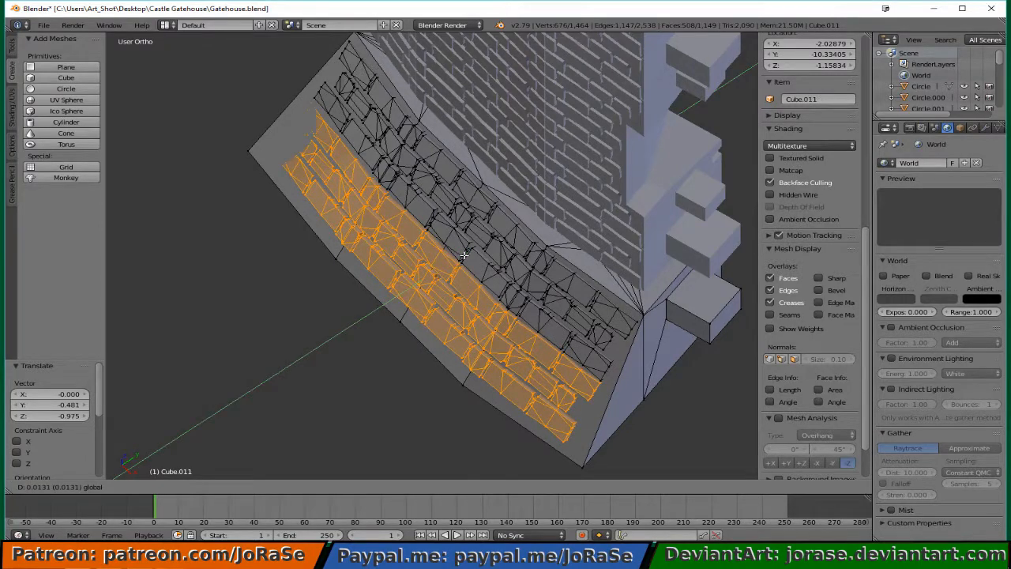
pyautogui.click(464, 255)
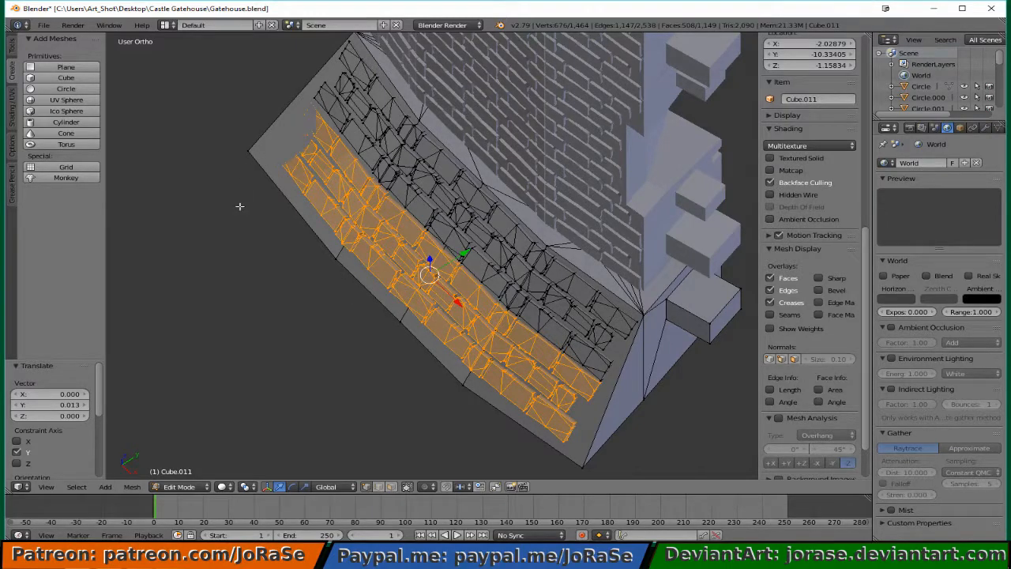
# Move the slope's lower far-end corner vertex 0.068 along Y to uncover the sunken bricks, and leave mesh editing.
pyautogui.press('a')
pyautogui.press('b')
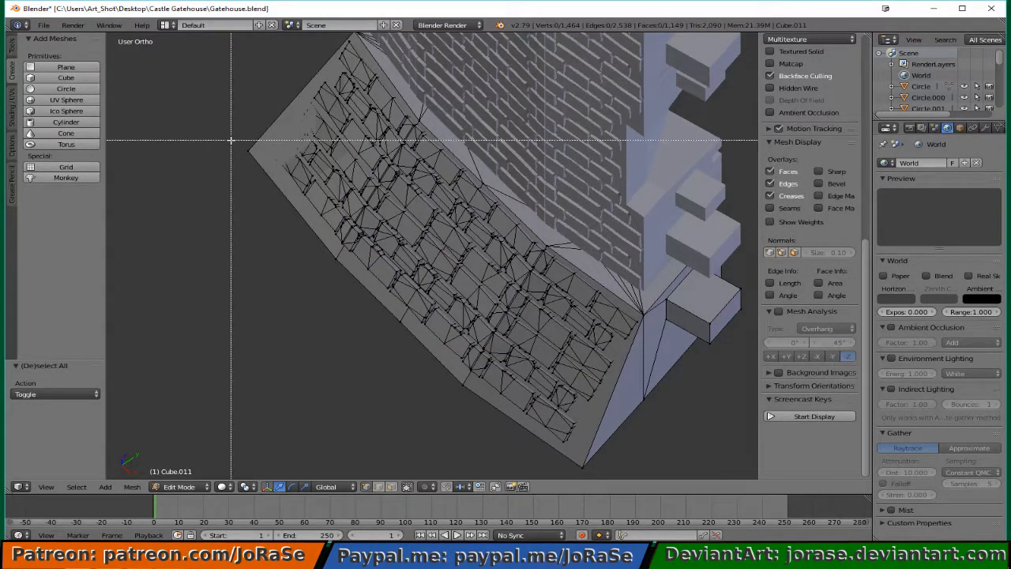
pyautogui.moveTo(231, 140); pyautogui.dragTo(264, 174)
pyautogui.press('g')
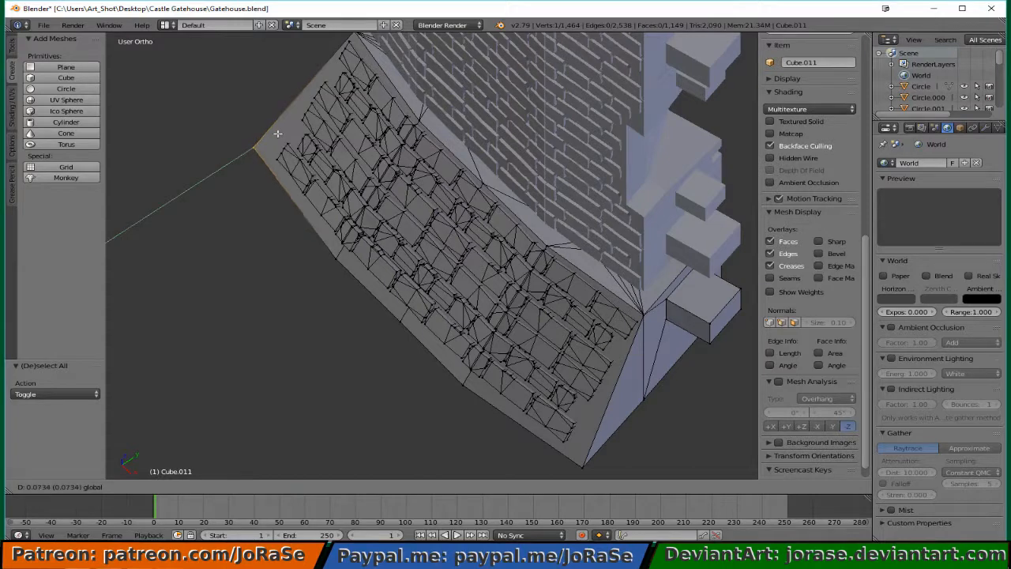
pyautogui.press('y')
pyautogui.click(257, 175)
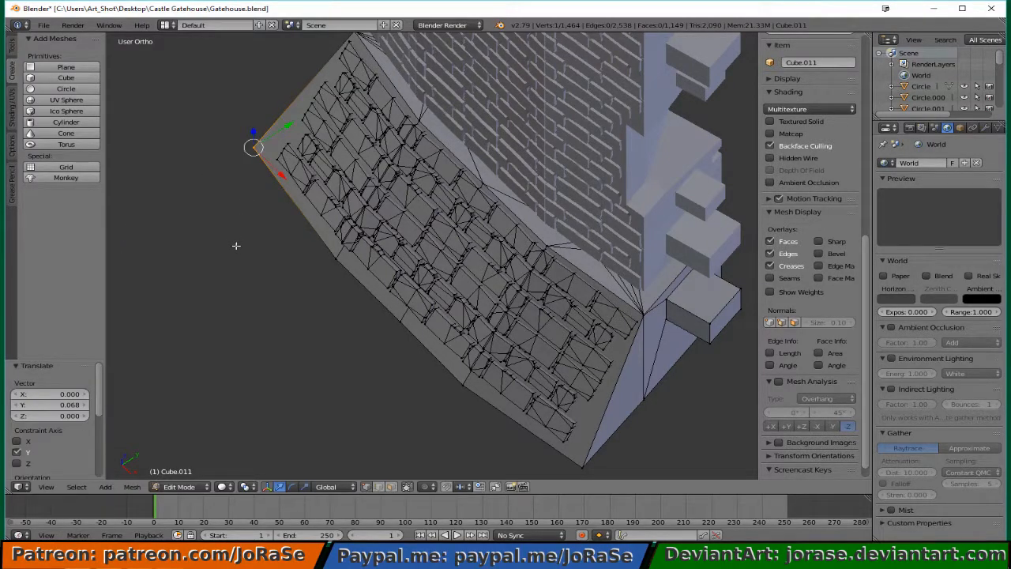
pyautogui.press('a')
pyautogui.moveTo(261, 276); pyautogui.dragTo(349, 278, button='middle')
pyautogui.press('Tab')
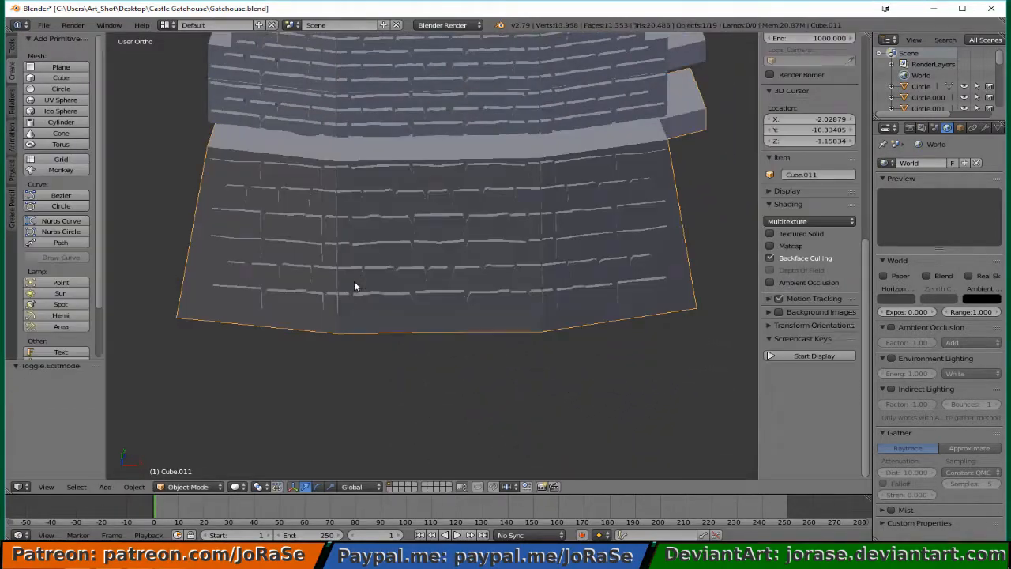
# Raise the sloped base 0.567 along Z, adjust its height slightly against the wall above, and deselect it.
pyautogui.scroll(-5, 442, 399)
pyautogui.moveTo(445, 397); pyautogui.dragTo(357, 340, button='middle')
pyautogui.moveTo(588, 246); pyautogui.dragTo(511, 120, button='middle')
pyautogui.press('g')
pyautogui.press('z')
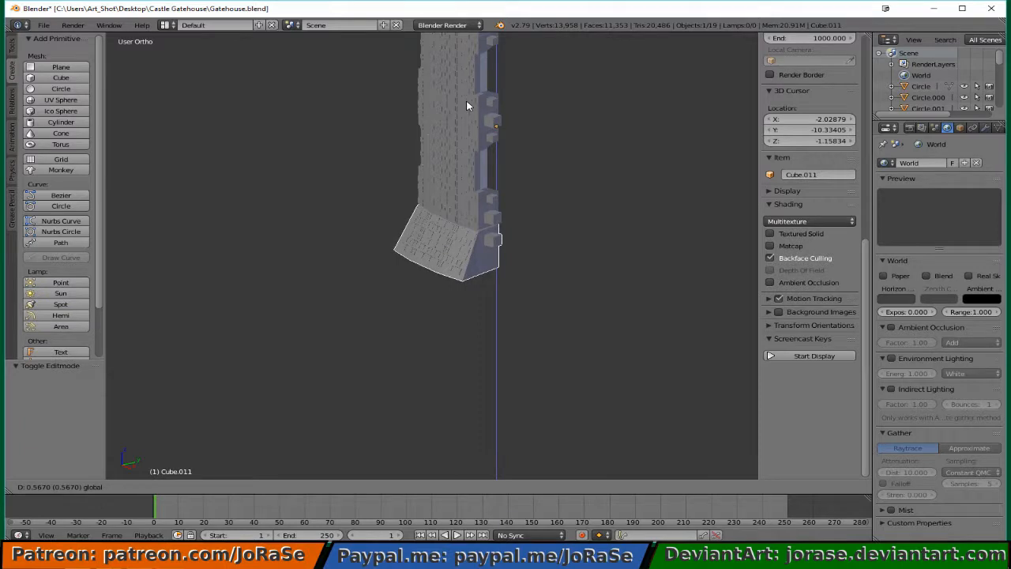
pyautogui.click(466, 101)
pyautogui.moveTo(412, 299); pyautogui.dragTo(481, 282, button='middle')
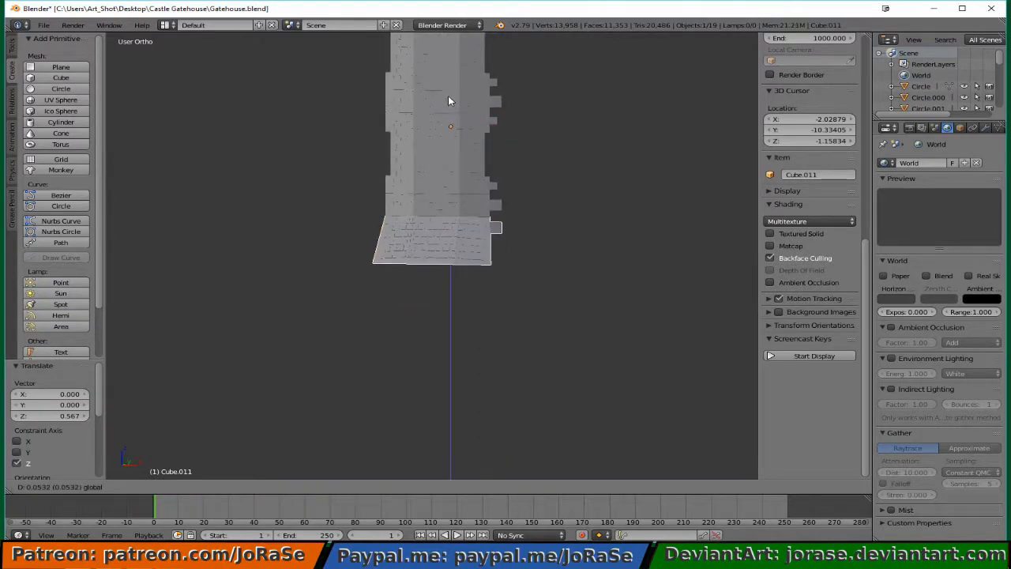
pyautogui.press('a')
# Examine the full wall column, brick-faced base, battlements and floor section from several sides.
pyautogui.moveTo(550, 250); pyautogui.dragTo(481, 343, button='middle')
pyautogui.keyDown('shift'); pyautogui.scroll(5, 481, 339); pyautogui.keyUp('shift')
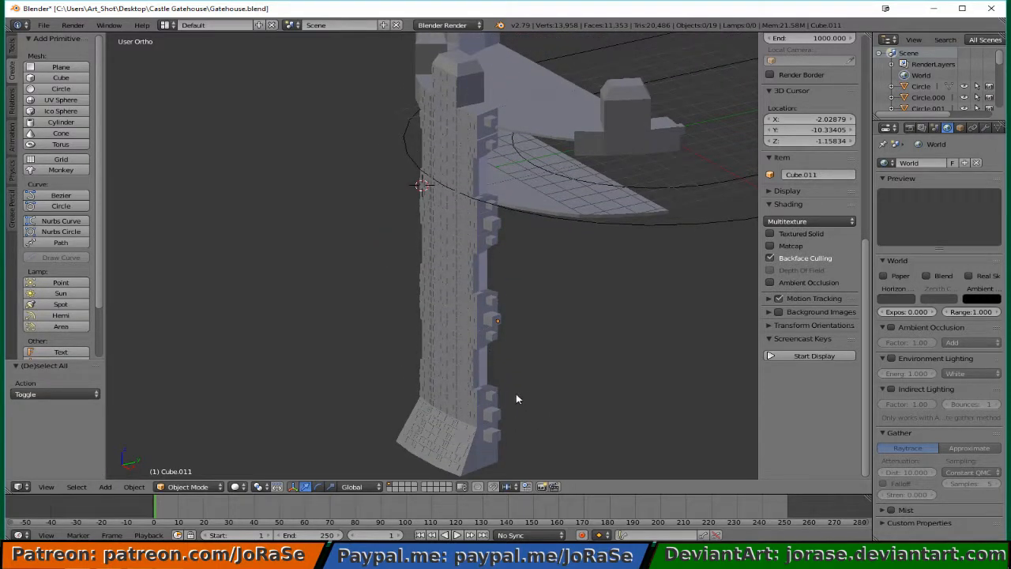
pyautogui.scroll(-3, 505, 400)
pyautogui.moveTo(372, 404); pyautogui.dragTo(411, 380, button='middle')
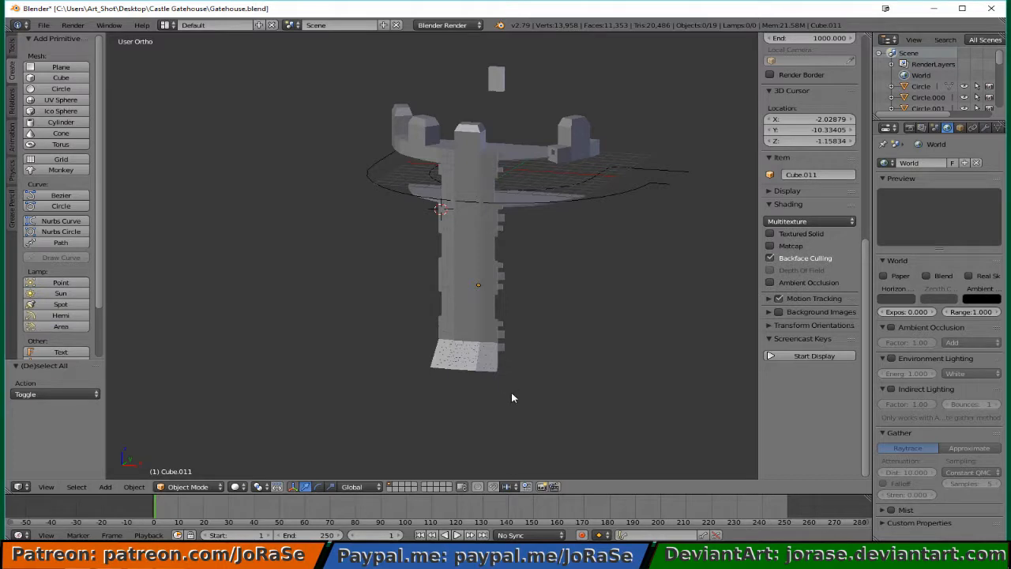
pyautogui.moveTo(511, 393); pyautogui.dragTo(446, 400, button='middle')
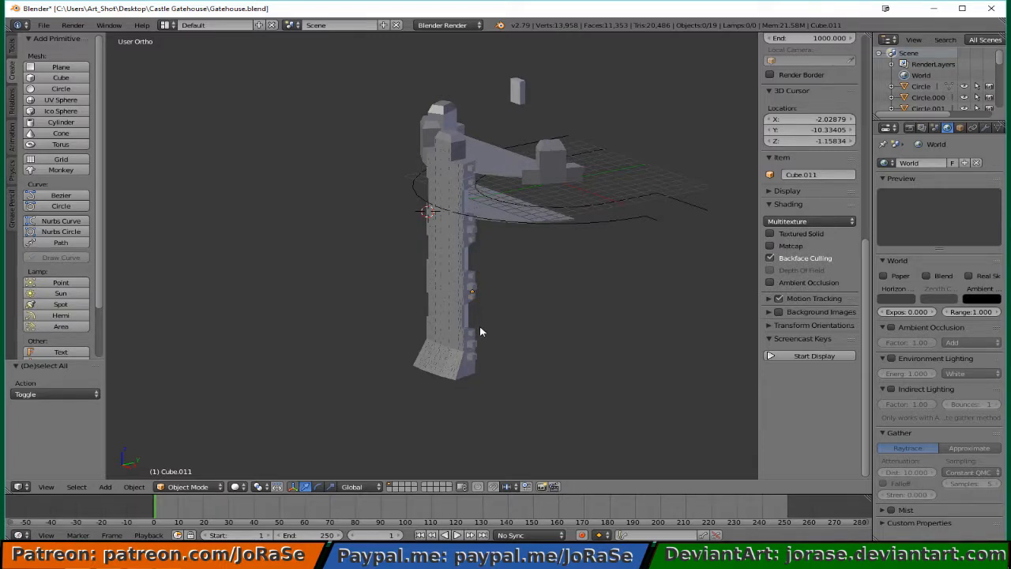
pyautogui.moveTo(481, 332); pyautogui.dragTo(418, 339, button='middle')
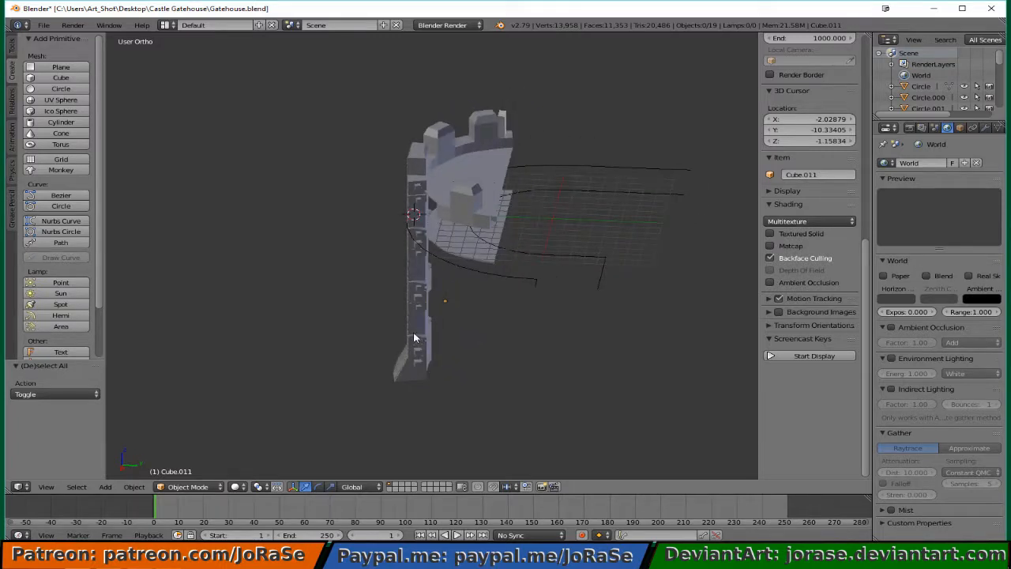
pyautogui.moveTo(499, 345); pyautogui.dragTo(589, 342, button='middle')
pyautogui.moveTo(438, 332); pyautogui.dragTo(374, 221, button='middle')
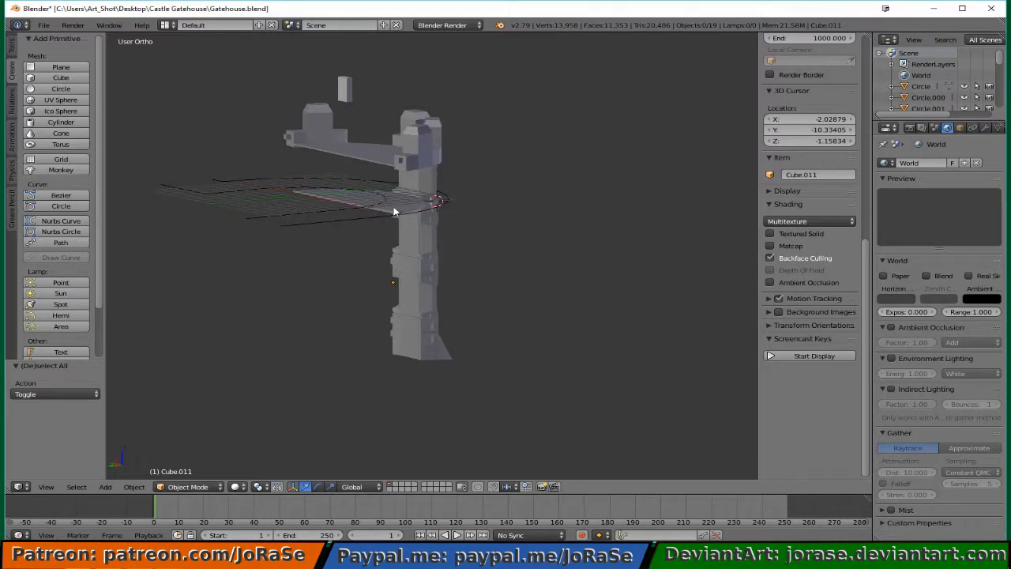
# Duplicate both halves of the curved floor section and lower the copy 5.065 along Z beside the wall column.
pyautogui.rightClick(393, 211)
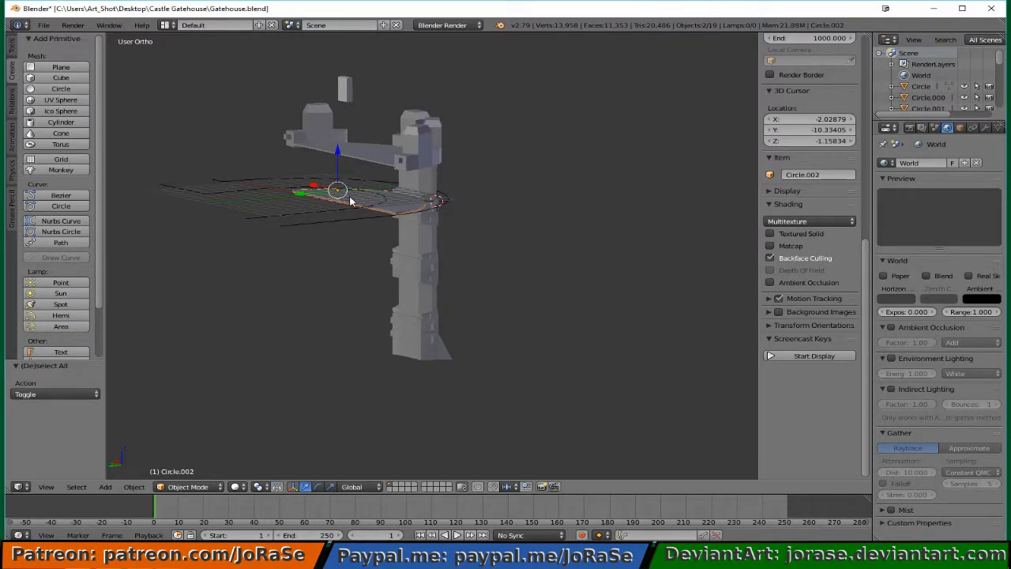
pyautogui.hotkey('shift', 'd')
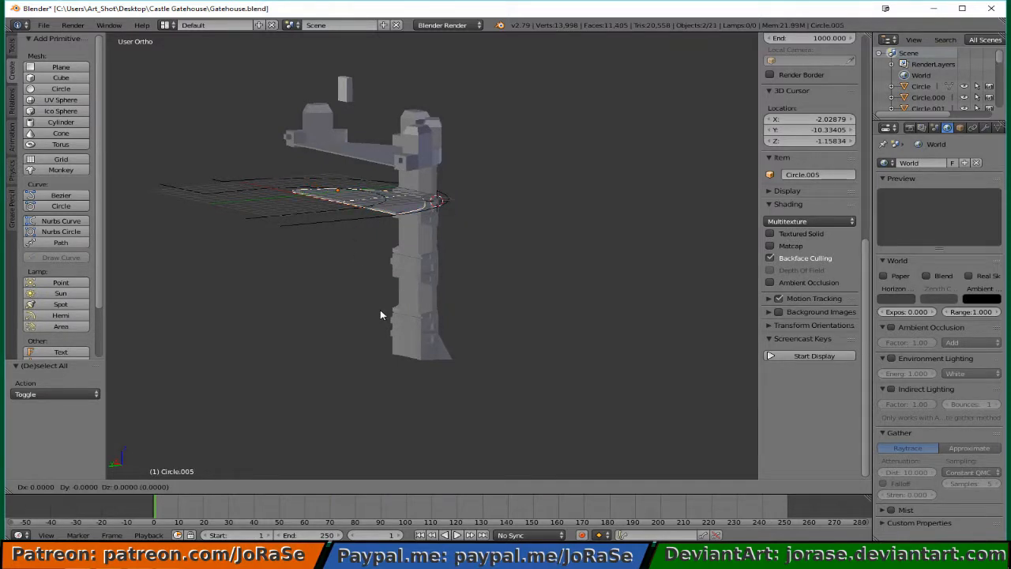
pyautogui.press('Escape')
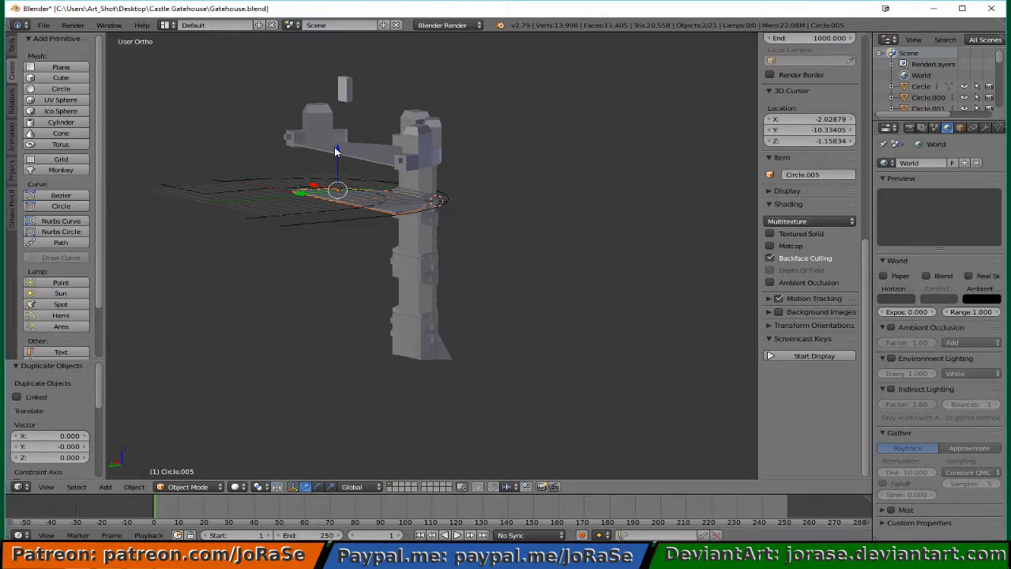
pyautogui.press('g')
pyautogui.press('z')
pyautogui.click(344, 212)
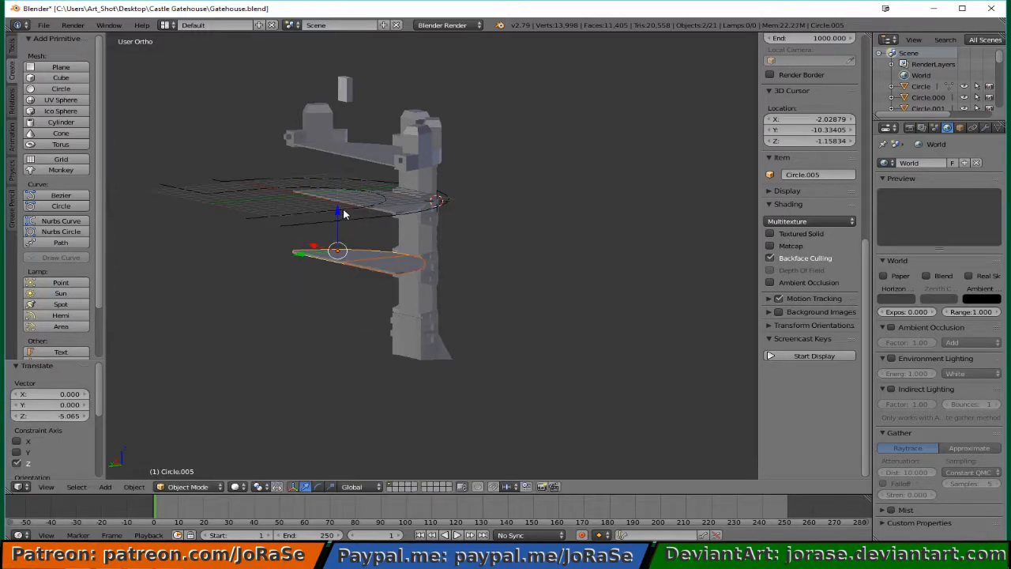
# Raise the duplicated floor 0.098 along Z to align it with the wall section's connector blocks.
pyautogui.scroll(6, 517, 329)
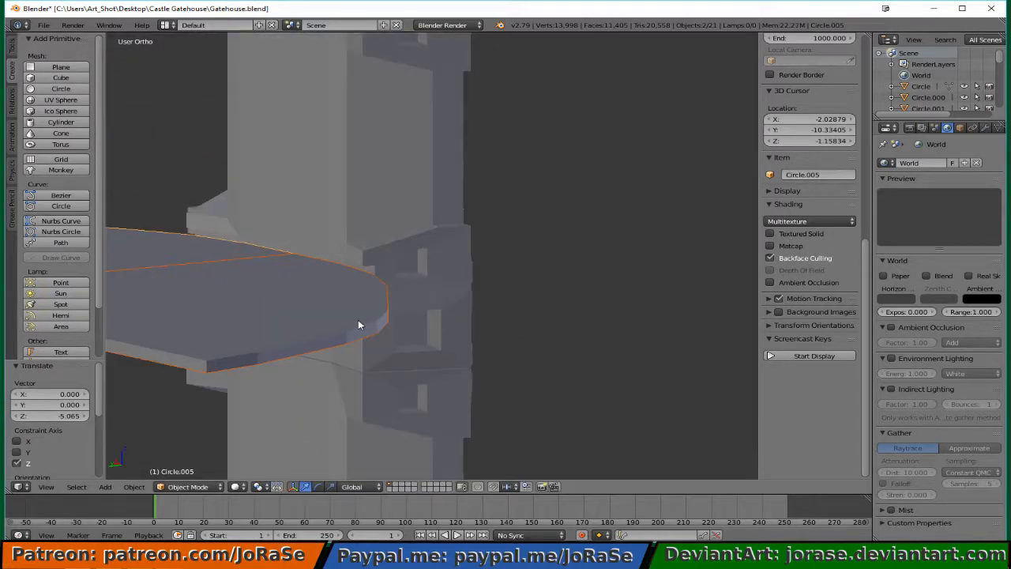
pyautogui.press('g')
pyautogui.press('z')
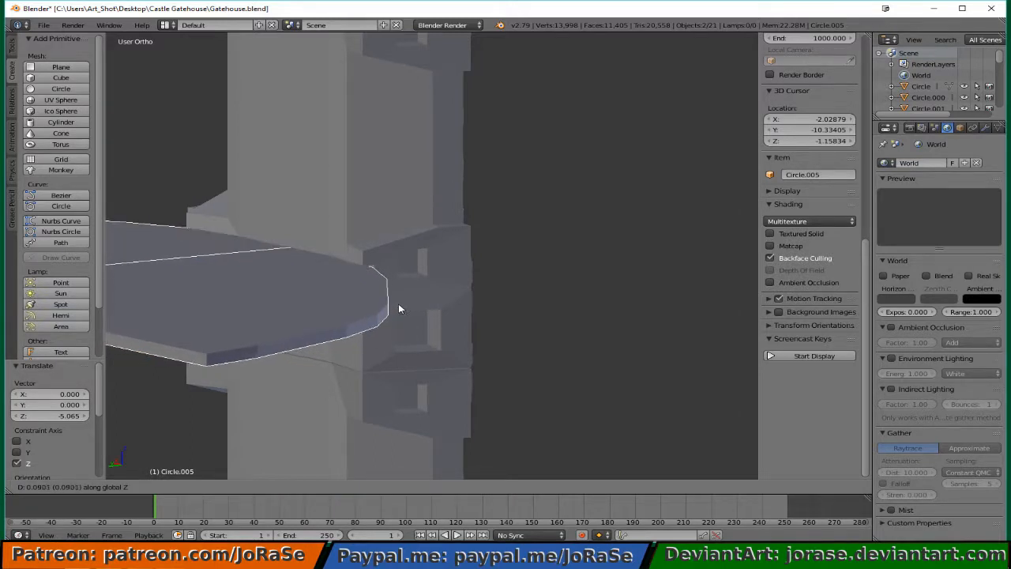
pyautogui.click(399, 303)
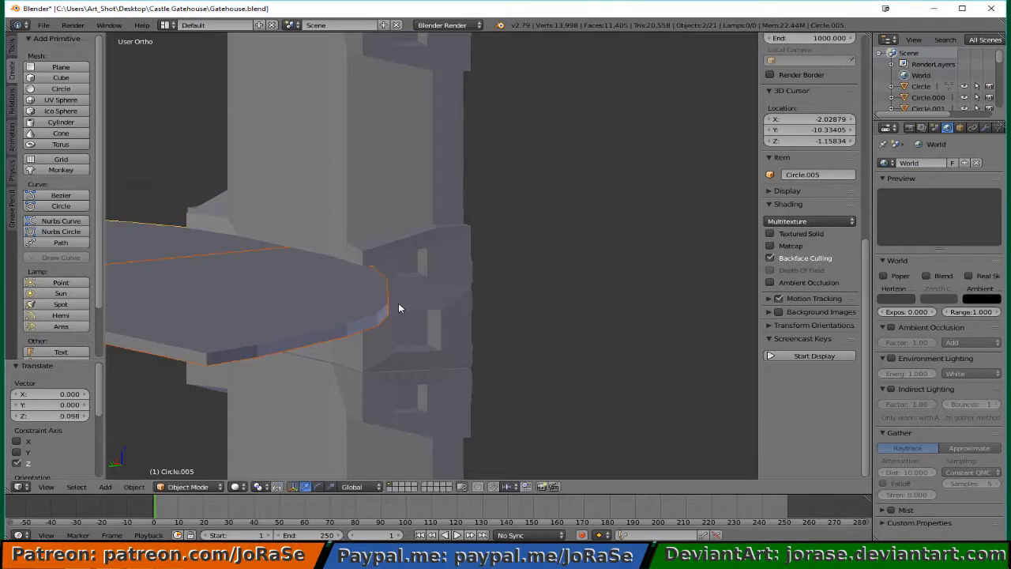
# Duplicate the lowered floor section again, move the copy down 4.946 along Z to the lowest wall joint, and deselect it.
pyautogui.keyDown('ctrl'); pyautogui.scroll(-8, 460, 338); pyautogui.keyUp('ctrl')
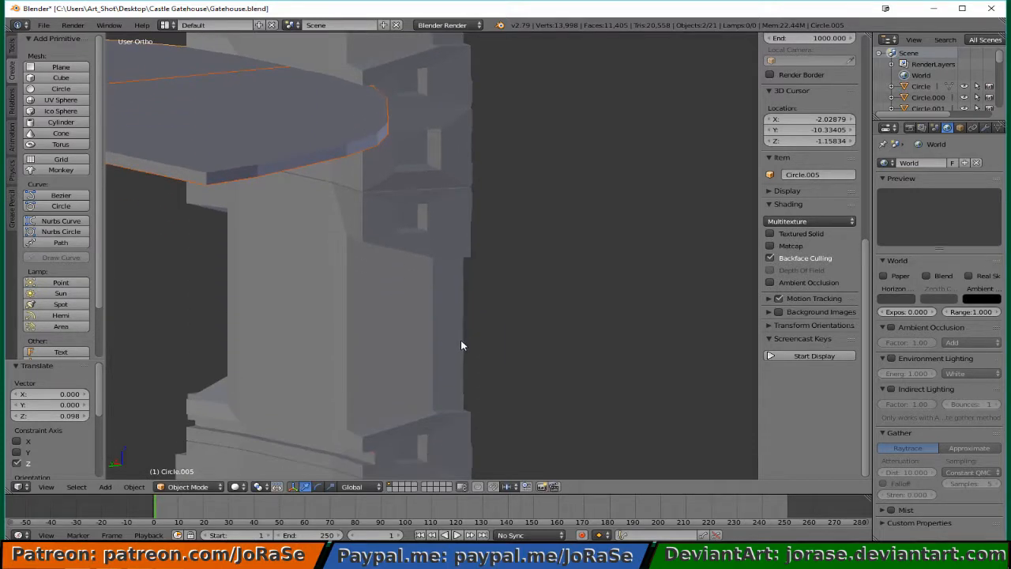
pyautogui.keyDown('ctrl'); pyautogui.scroll(-2, 465, 343); pyautogui.keyUp('ctrl')
pyautogui.hotkey('shift', 'd')
pyautogui.rightClick(466, 344)
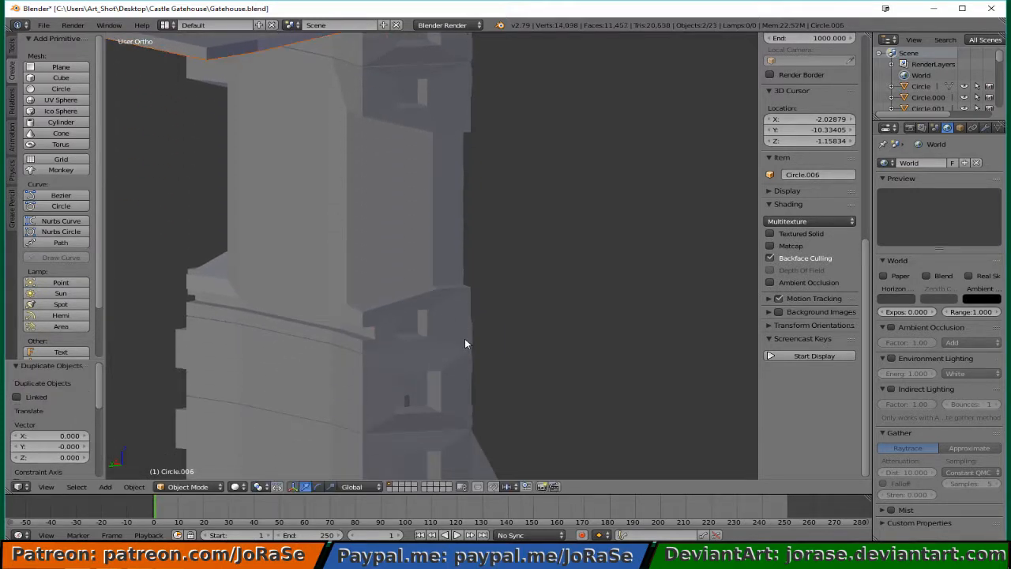
pyautogui.press('g')
pyautogui.press('z')
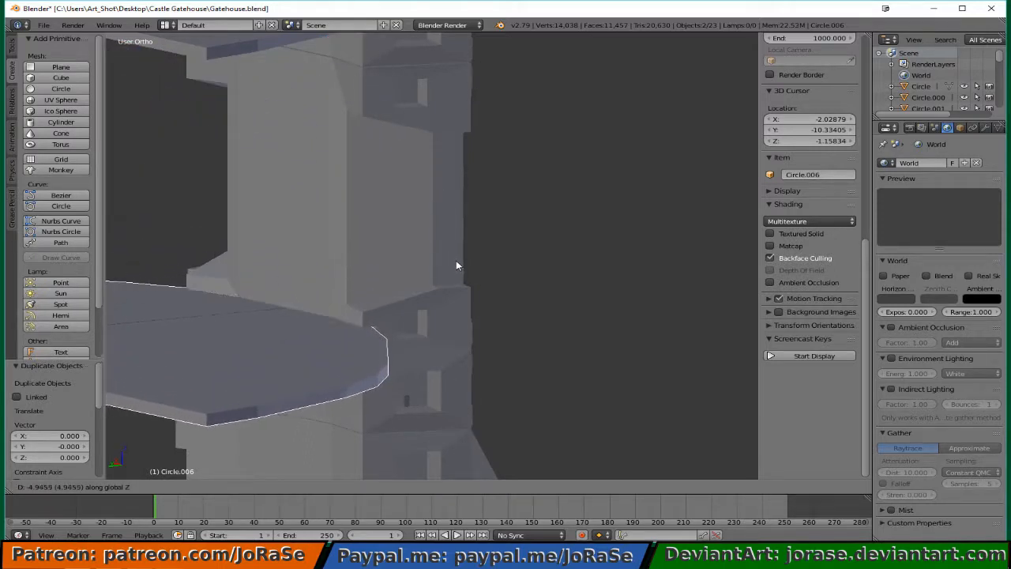
pyautogui.click(456, 265)
pyautogui.scroll(-3, 457, 265)
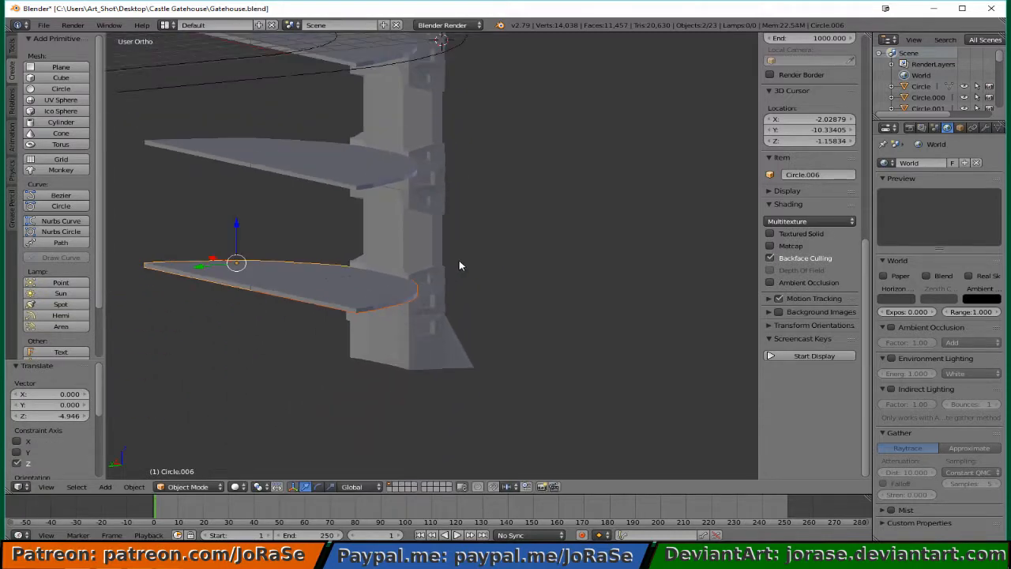
pyautogui.press('a')
# Examine the stacked floor sections, wall column, brick-faced base and battlements from several sides.
pyautogui.scroll(-3, 522, 273)
pyautogui.moveTo(521, 273); pyautogui.dragTo(340, 274, button='middle')
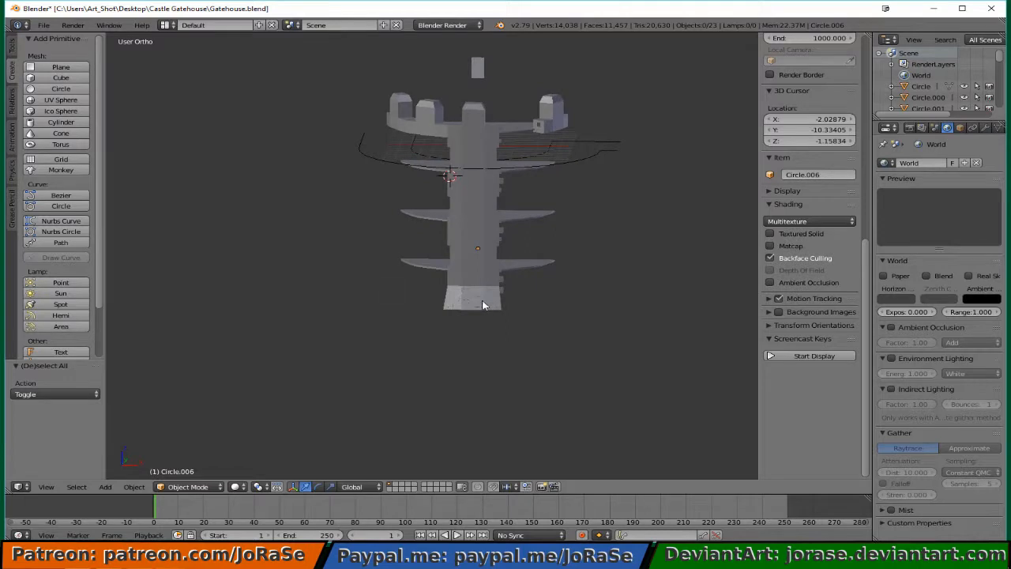
pyautogui.moveTo(483, 300); pyautogui.dragTo(407, 301, button='middle')
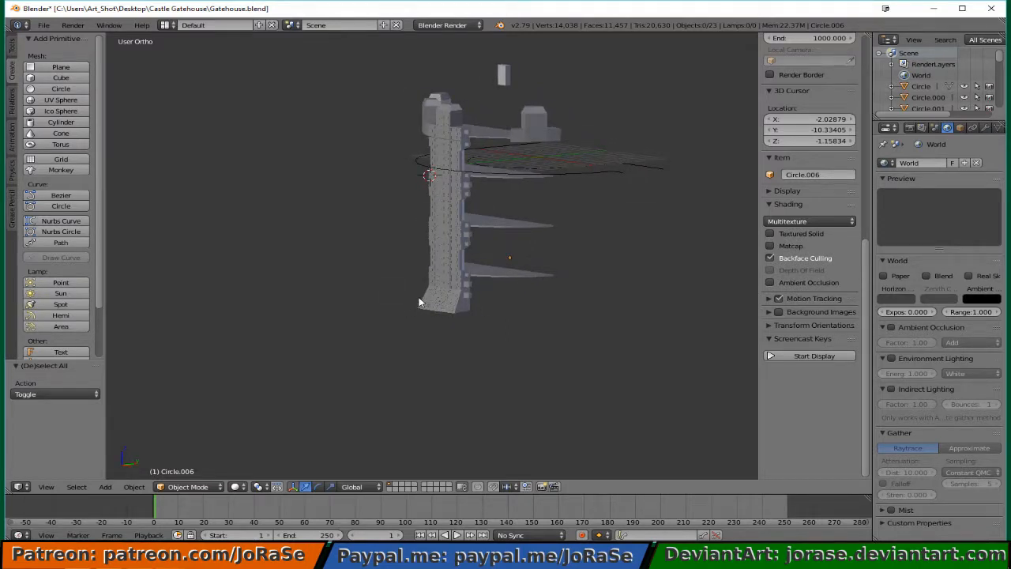
pyautogui.moveTo(411, 293); pyautogui.dragTo(530, 311, button='middle')
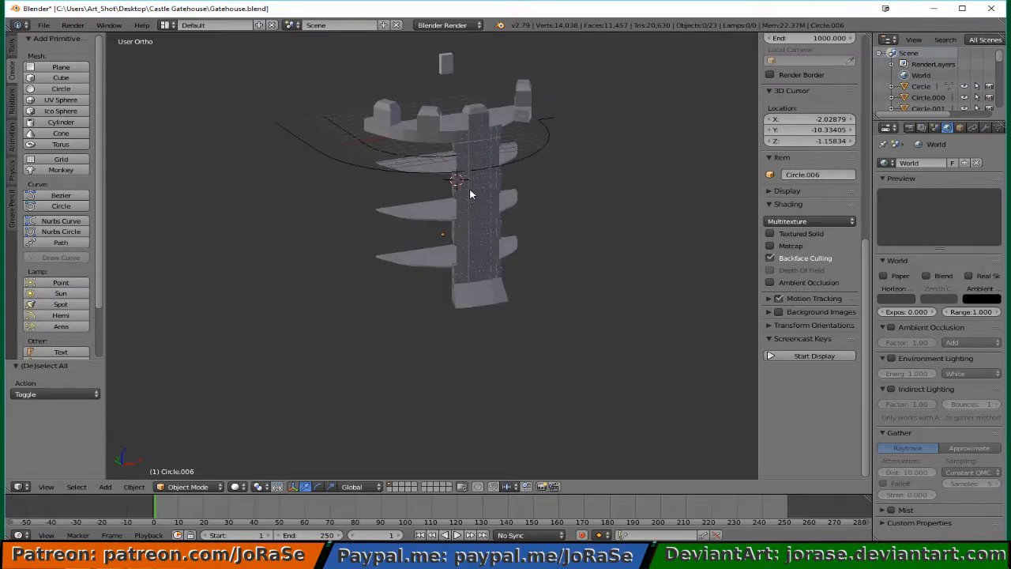
pyautogui.moveTo(480, 197); pyautogui.dragTo(402, 203, button='middle')
pyautogui.scroll(6, 474, 203)
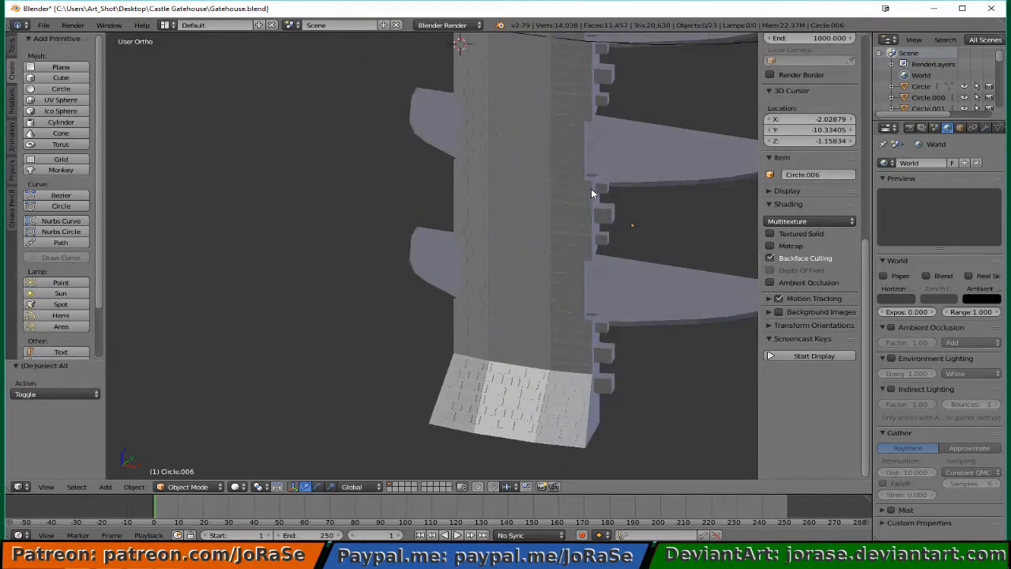
pyautogui.moveTo(489, 234); pyautogui.dragTo(484, 154, button='middle')
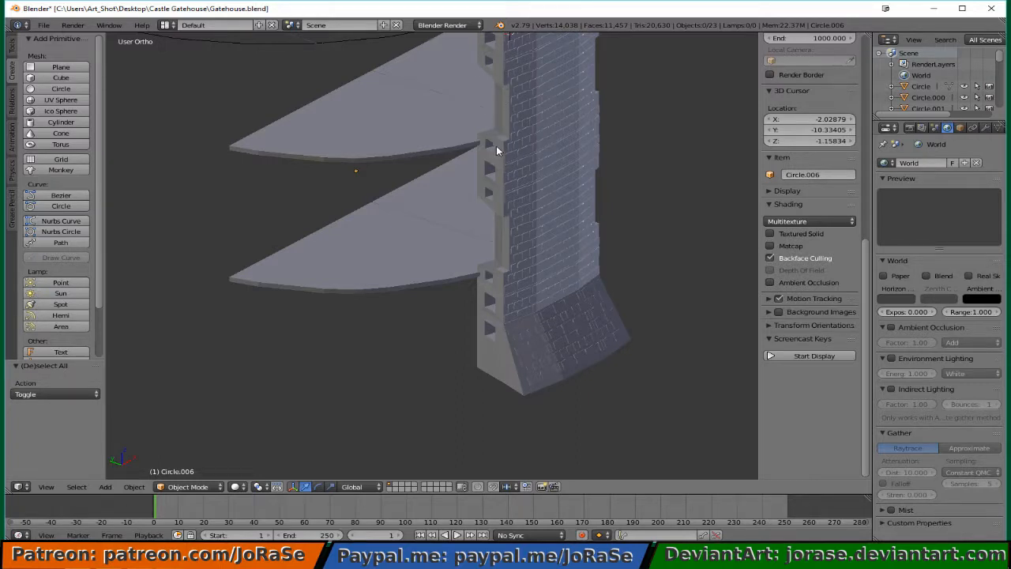
pyautogui.keyDown('shift'); pyautogui.scroll(6, 561, 222); pyautogui.keyUp('shift')
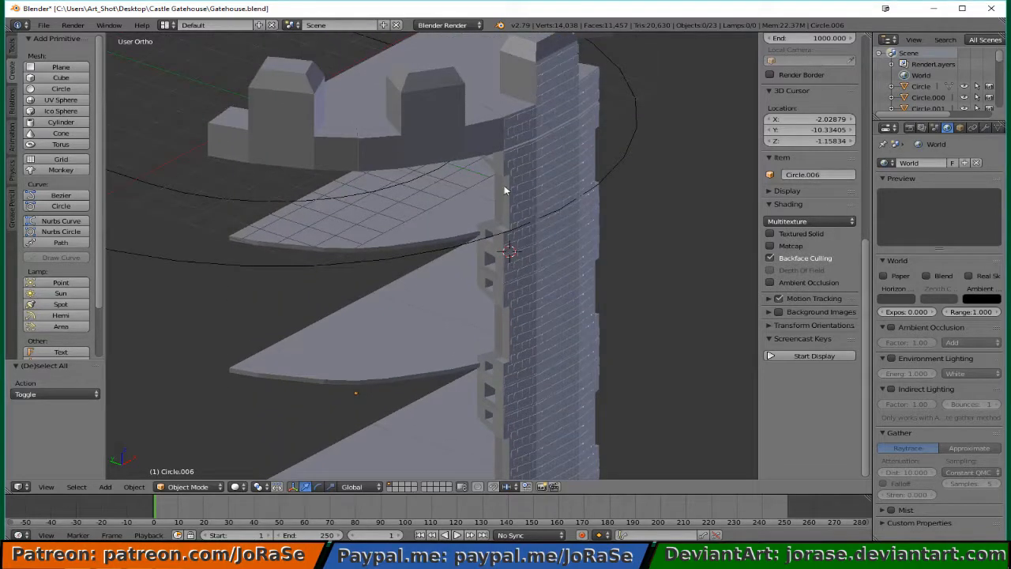
pyautogui.moveTo(530, 242); pyautogui.dragTo(406, 244, button='middle')
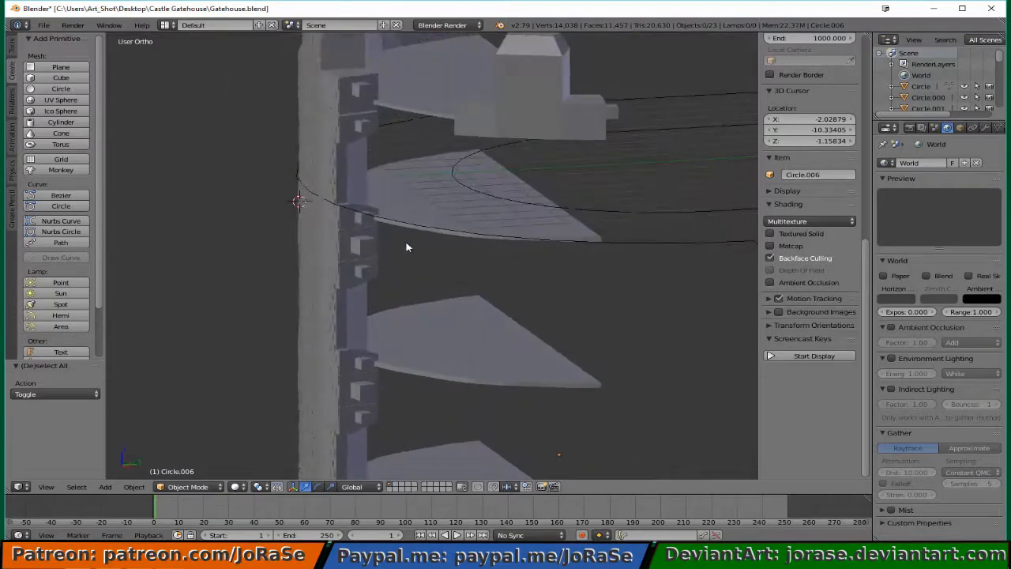
pyautogui.moveTo(348, 294); pyautogui.dragTo(444, 305, button='middle')
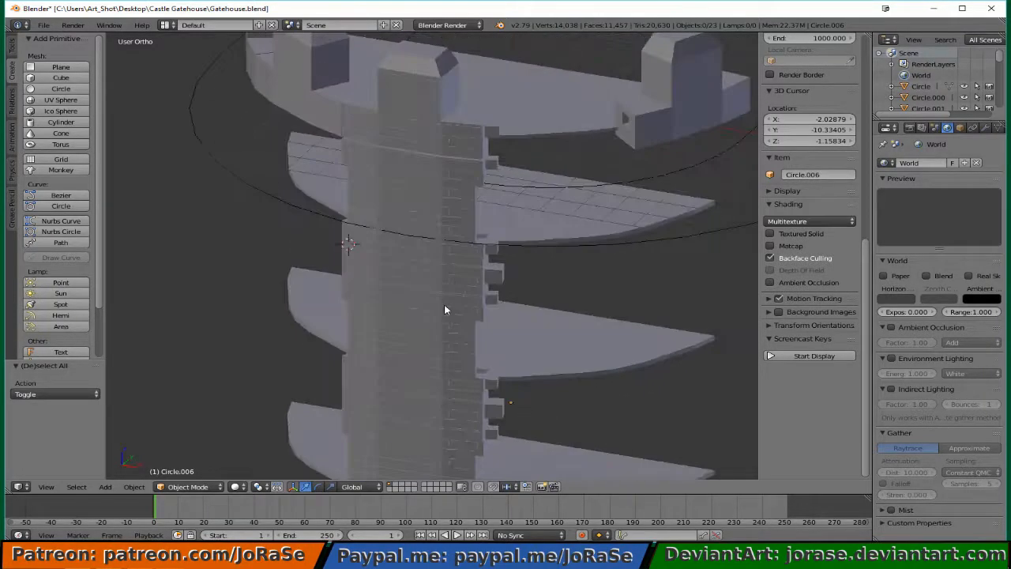
# Raise the battlement piece on top of the wall column 2.397 along Z to separate it from the wall.
pyautogui.rightClick(447, 125)
pyautogui.scroll(-3, 447, 187)
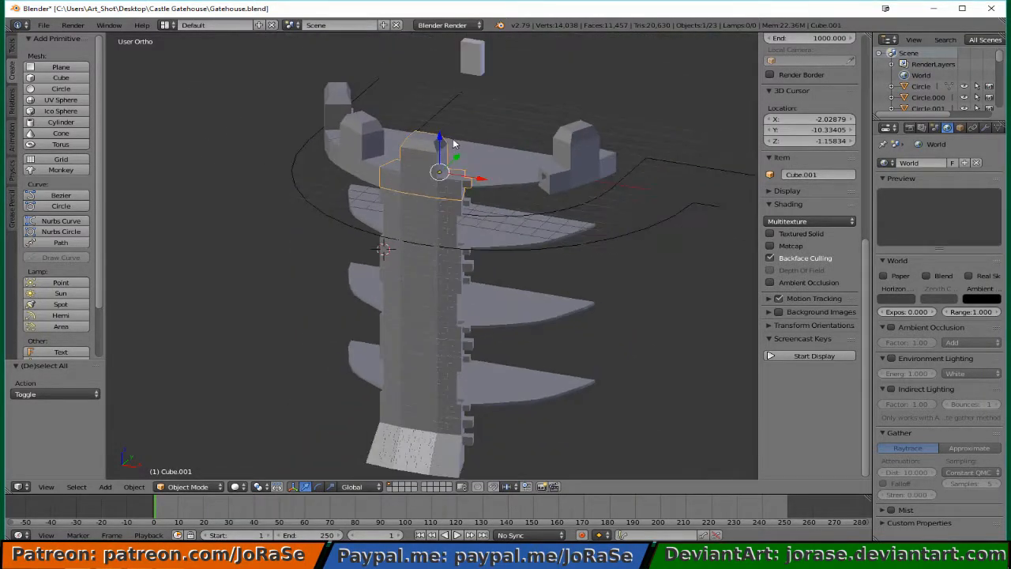
pyautogui.press('g')
pyautogui.press('z')
pyautogui.click(444, 105)
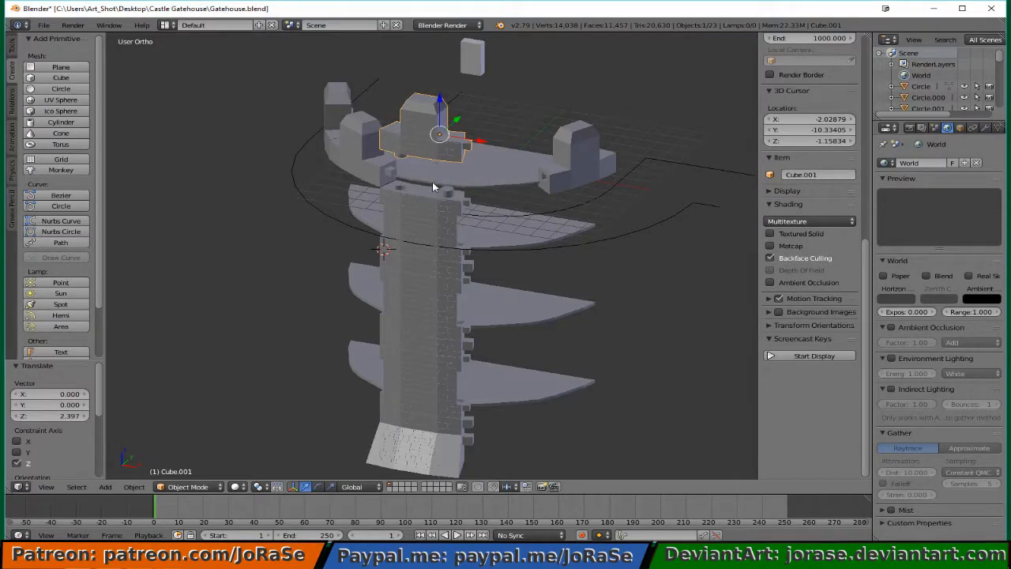
# Add the uppermost wall section to the selection and raise it together with the battlement 1.128 along Z.
pyautogui.keyDown('shift'); pyautogui.rightClick(430, 203); pyautogui.keyUp('shift')
pyautogui.press('g')
pyautogui.press('z')
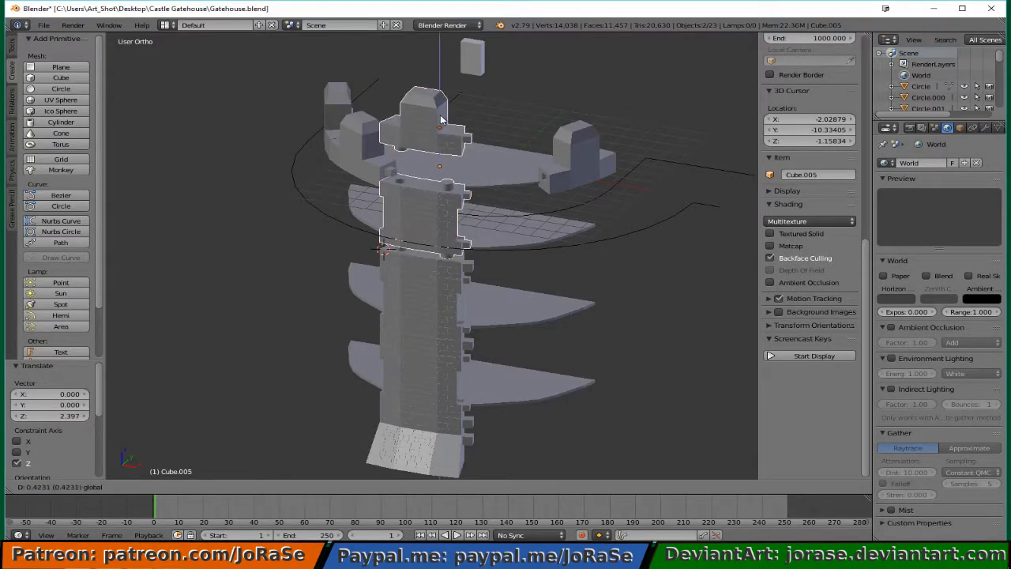
pyautogui.click(410, 205)
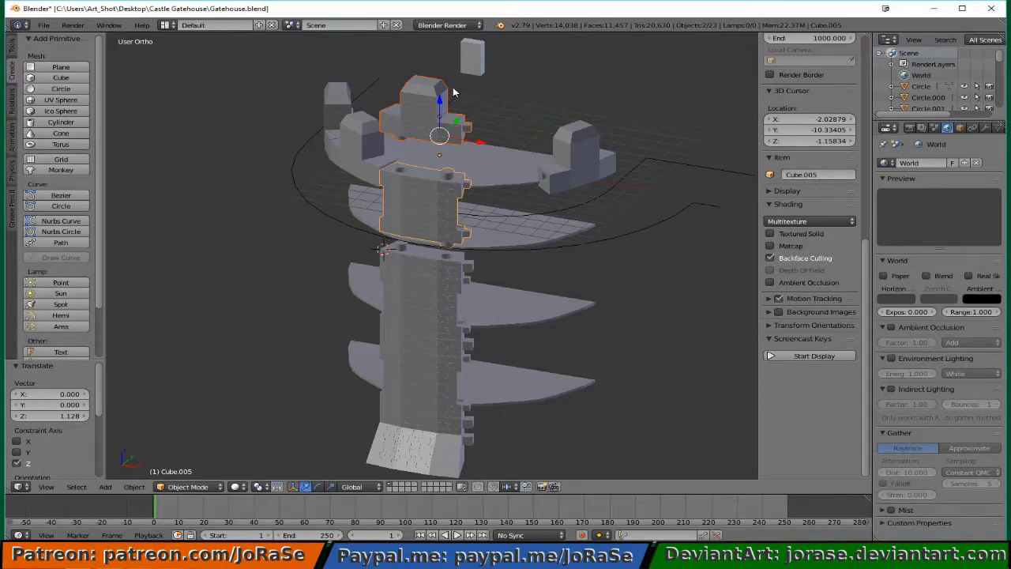
# Select one half of the middle floor section and examine how the separated wall pieces and floors stack from all sides.
pyautogui.moveTo(450, 177); pyautogui.dragTo(500, 261, button='middle')
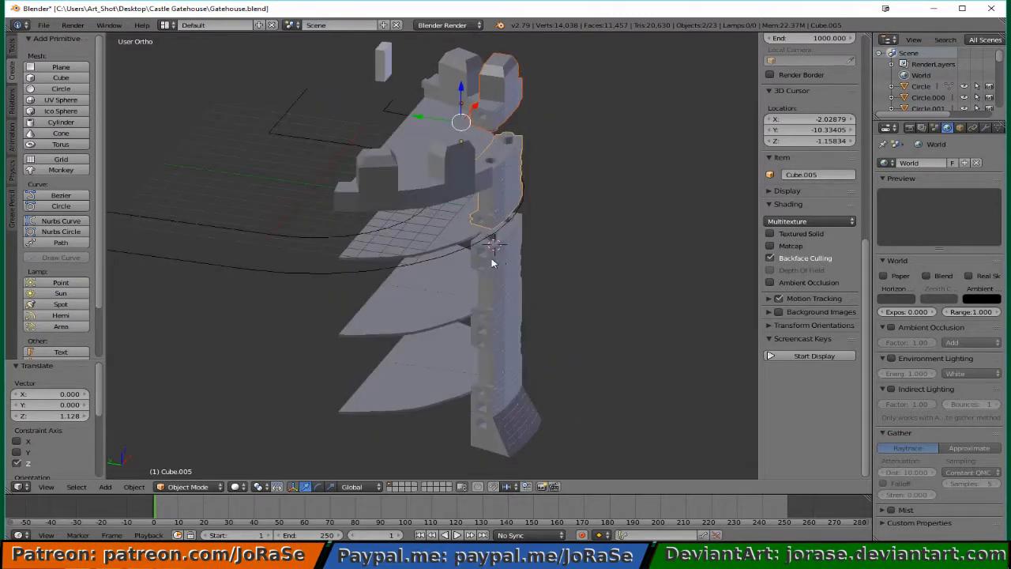
pyautogui.rightClick(440, 311)
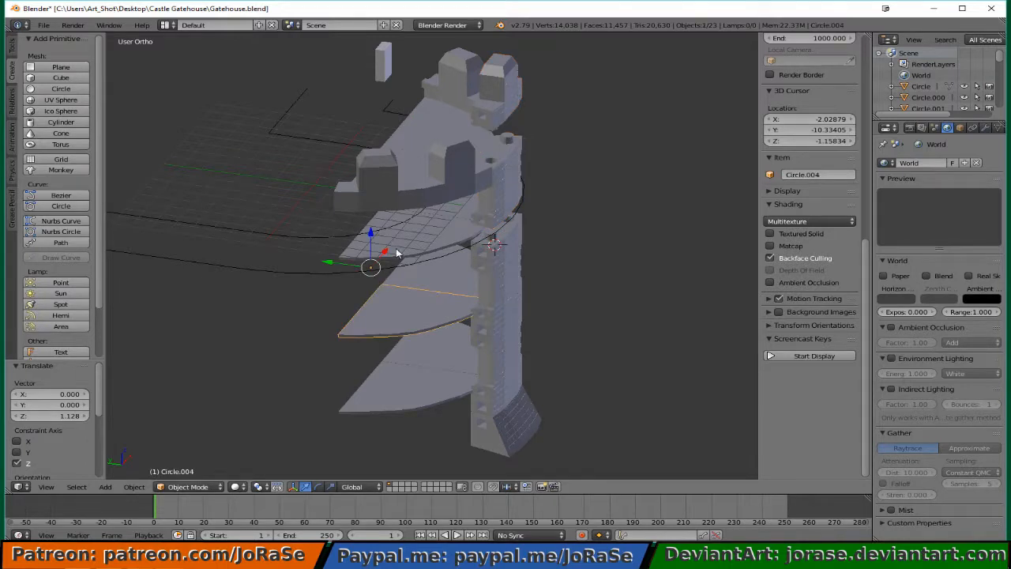
pyautogui.moveTo(377, 316); pyautogui.dragTo(517, 294, button='middle')
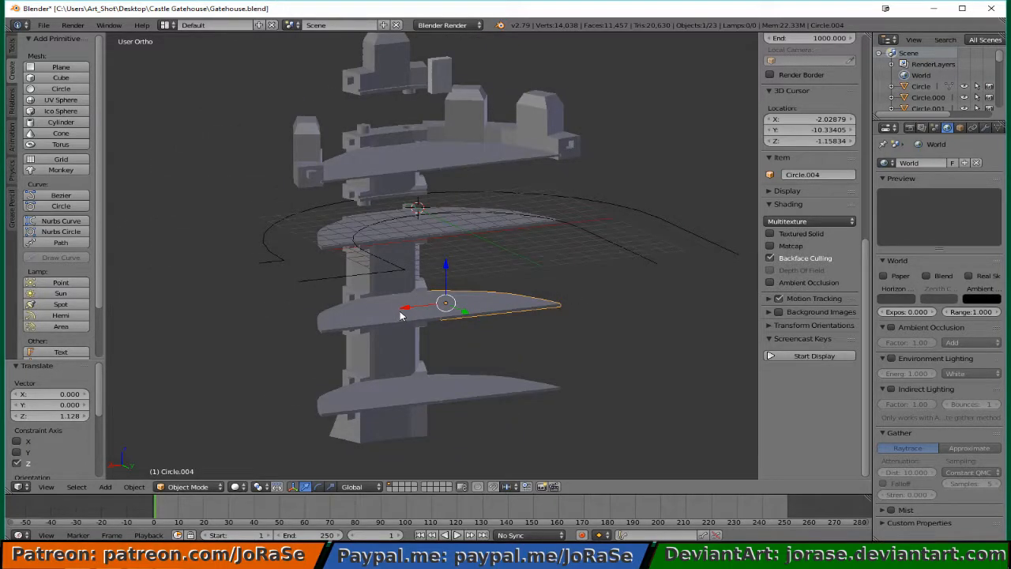
pyautogui.moveTo(401, 315); pyautogui.dragTo(438, 289, button='middle')
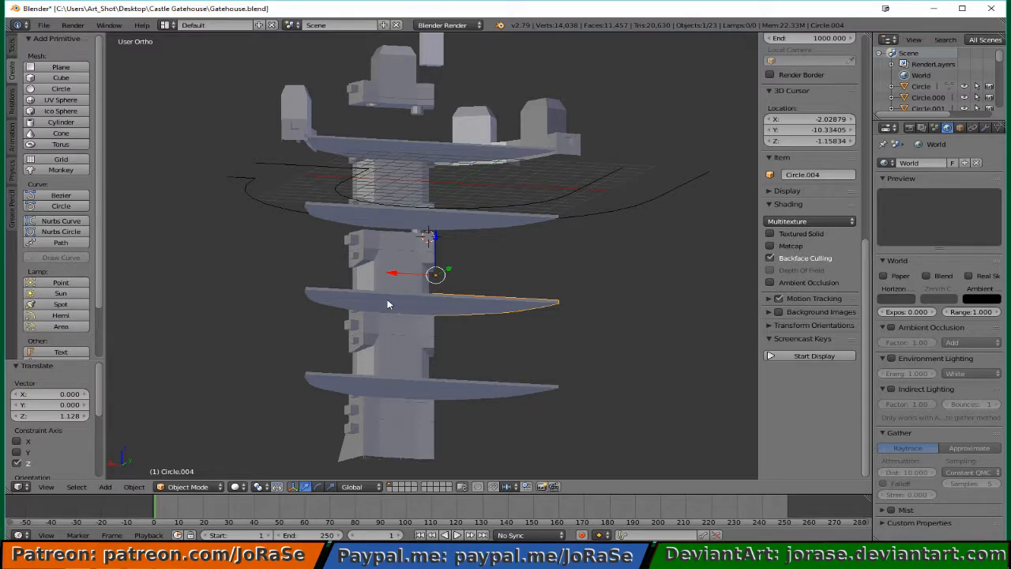
pyautogui.moveTo(399, 274); pyautogui.dragTo(507, 295, button='middle')
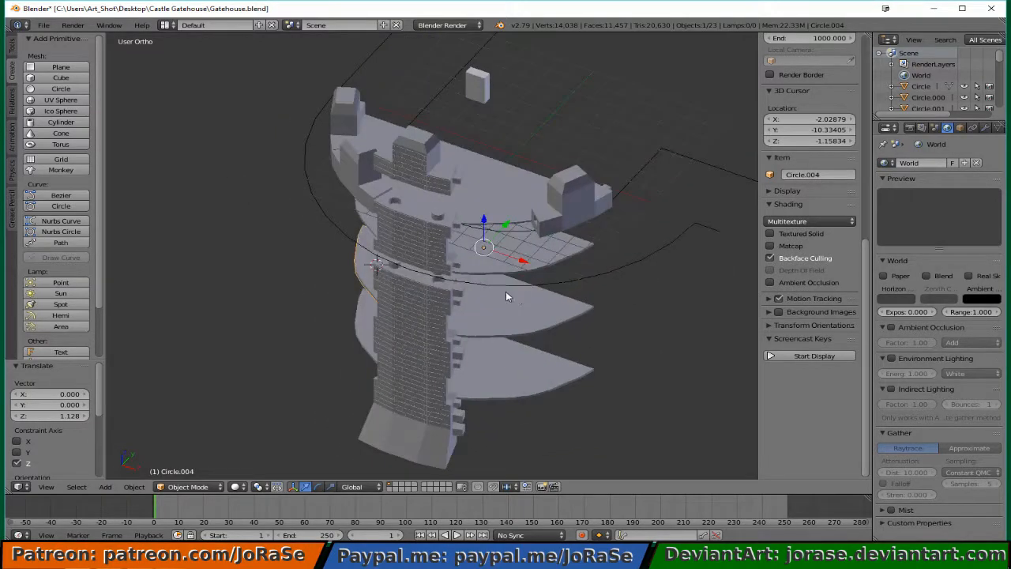
pyautogui.moveTo(488, 338); pyautogui.dragTo(527, 326, button='middle')
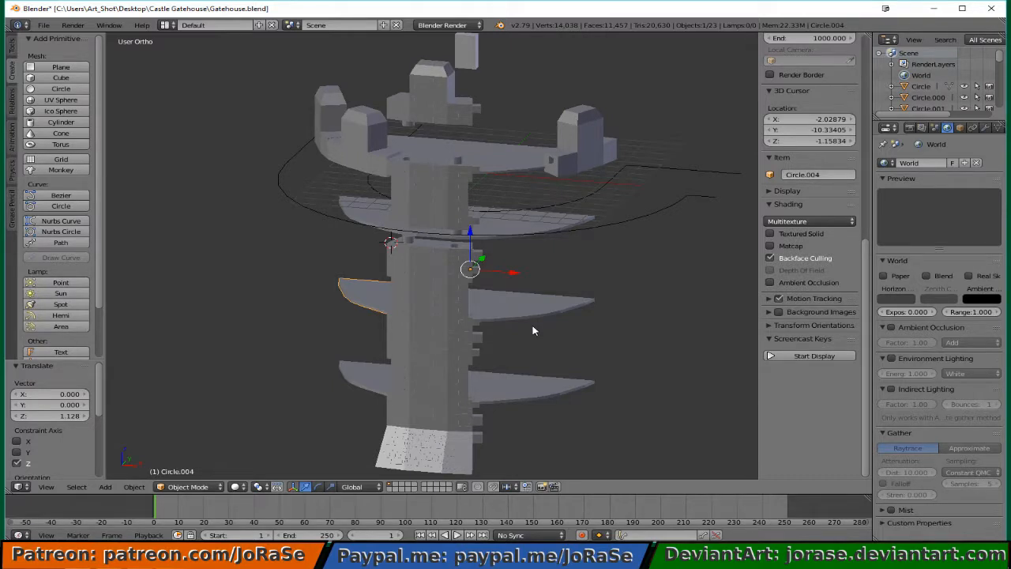
pyautogui.moveTo(569, 334); pyautogui.dragTo(419, 332, button='middle')
pyautogui.moveTo(501, 332); pyautogui.dragTo(537, 337, button='middle')
pyautogui.moveTo(398, 316); pyautogui.dragTo(519, 315, button='middle')
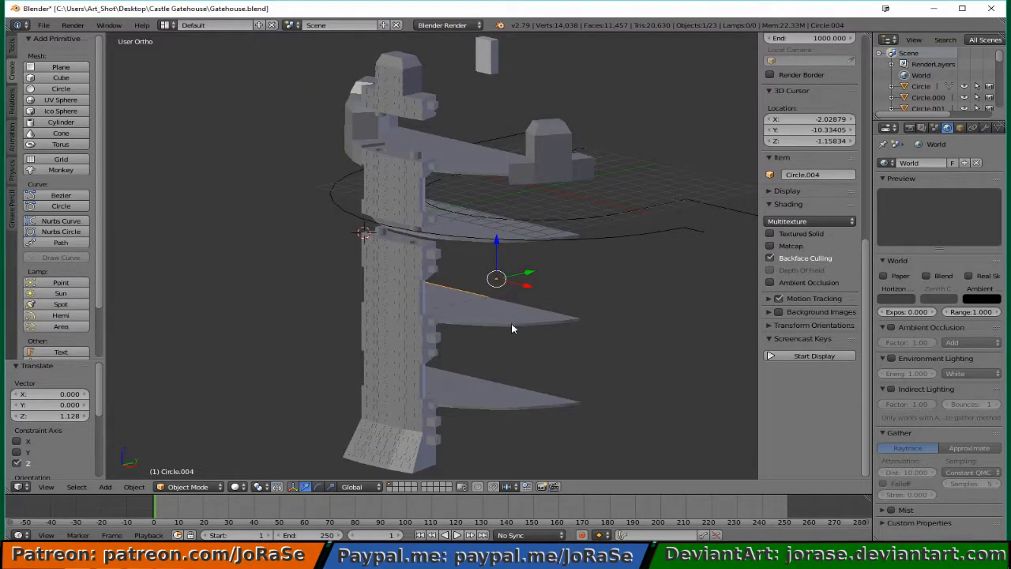
pyautogui.scroll(-2, 513, 323)
pyautogui.moveTo(359, 318); pyautogui.dragTo(464, 323, button='middle')
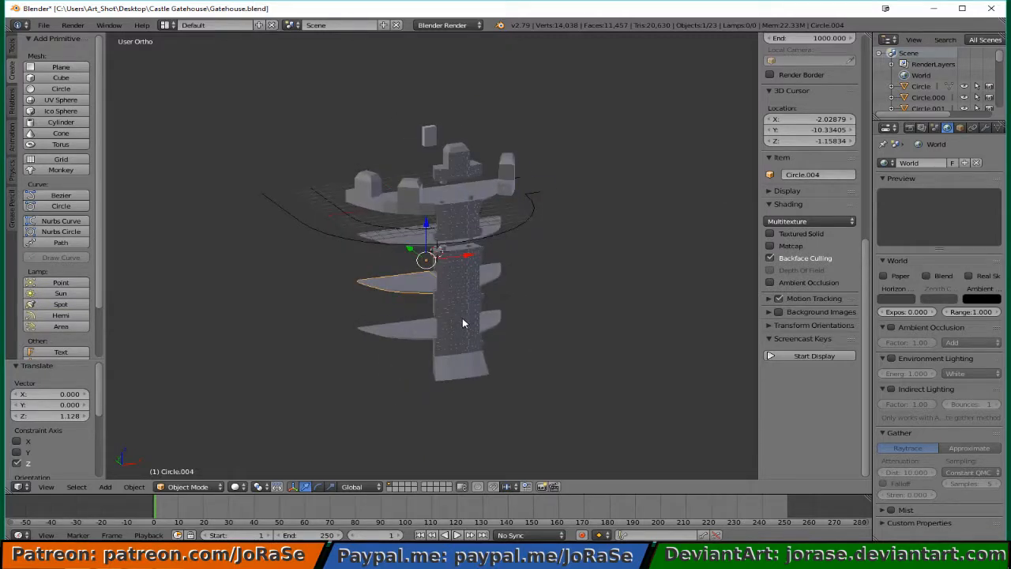